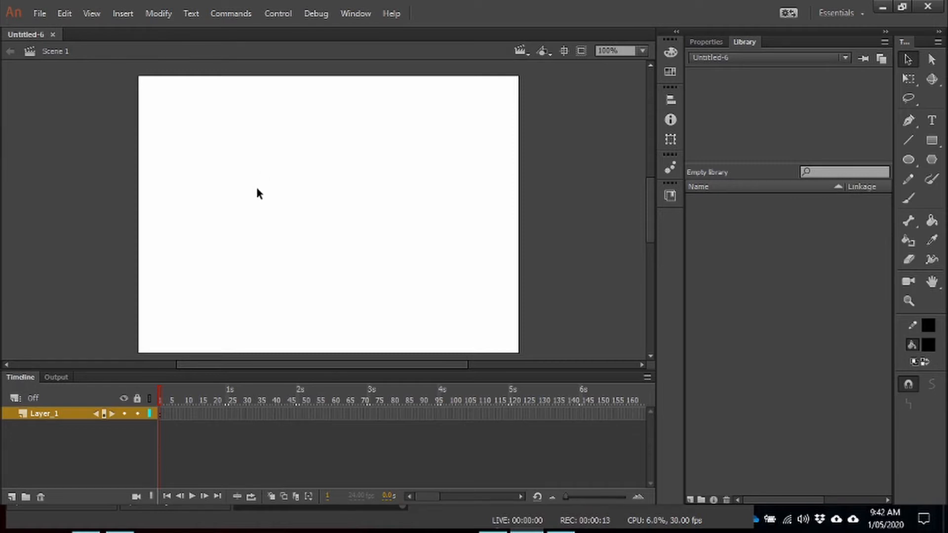
Set the stage size to 500 by 500 px and the stage colour to dark navy blue
click(705, 42)
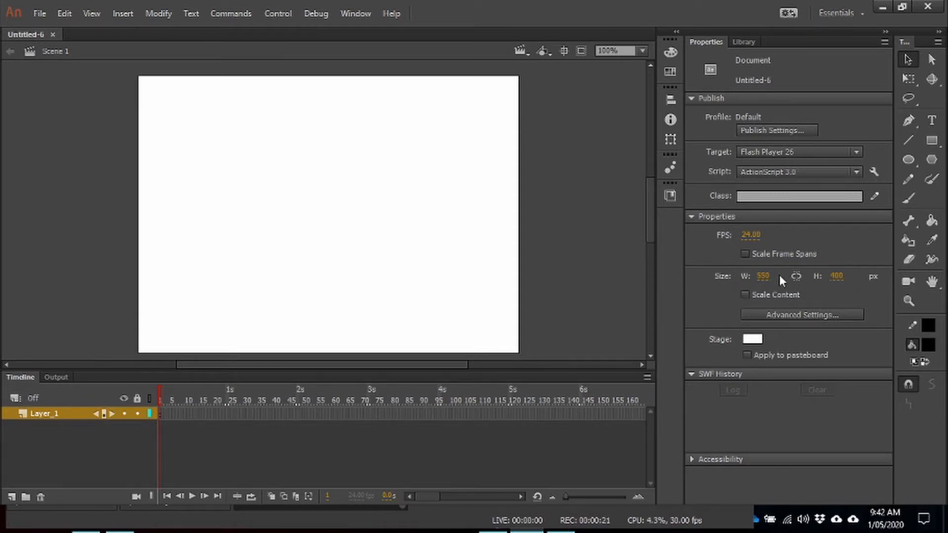
text(500)
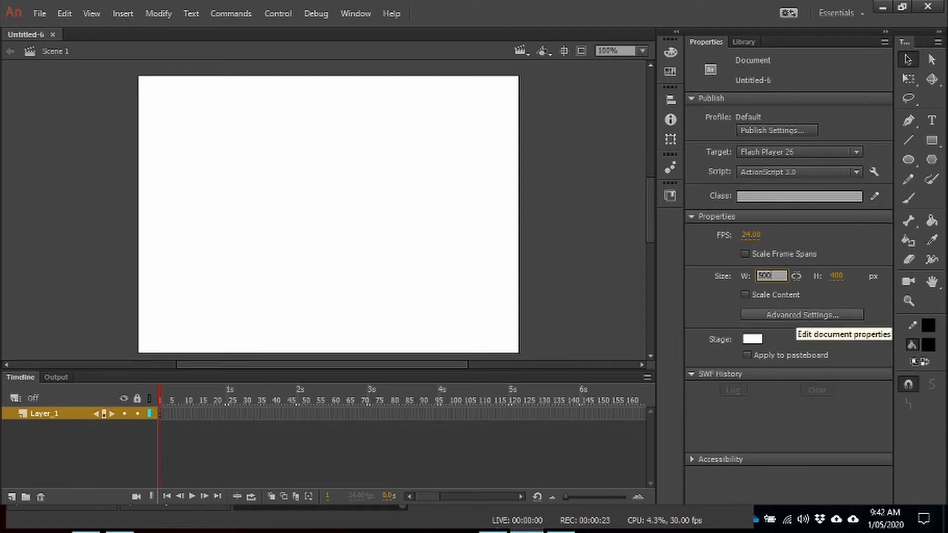
key(Tab)
text(500)
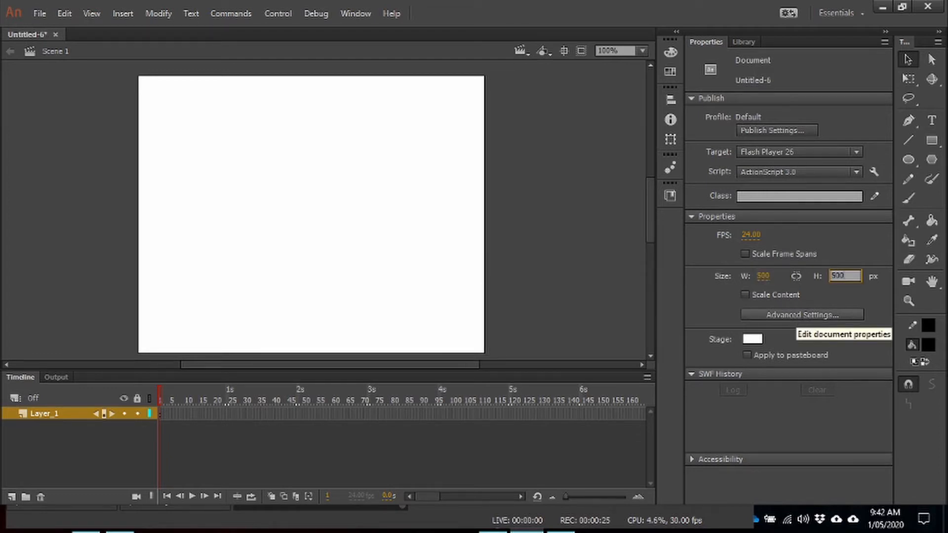
key(Return)
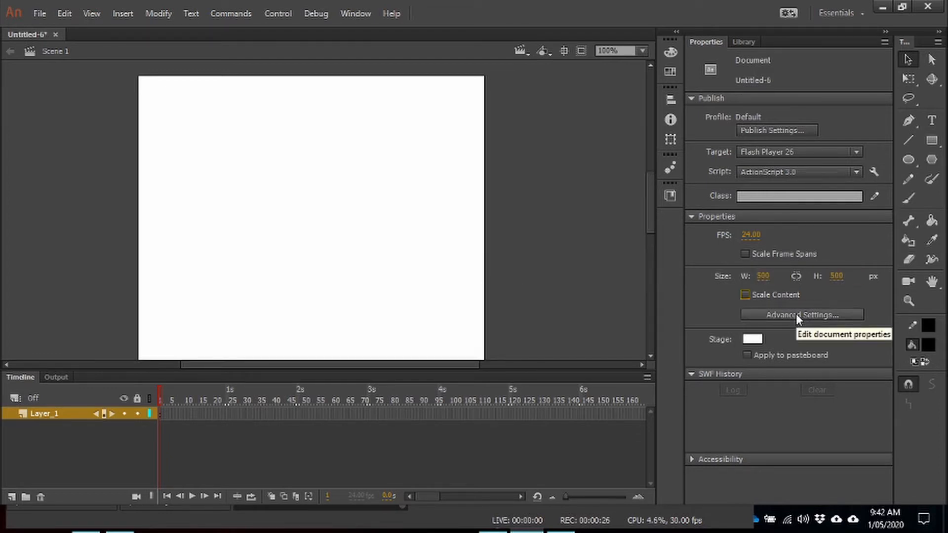
click(752, 339)
click(568, 394)
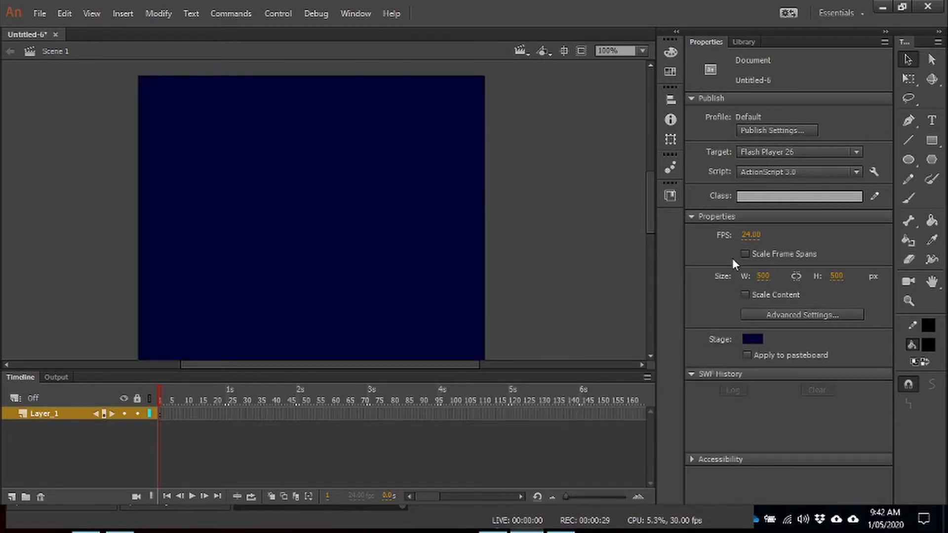
Change the document's frame rate to 12 FPS and restore it to 24 FPS
click(750, 235)
text(12)
key(Return)
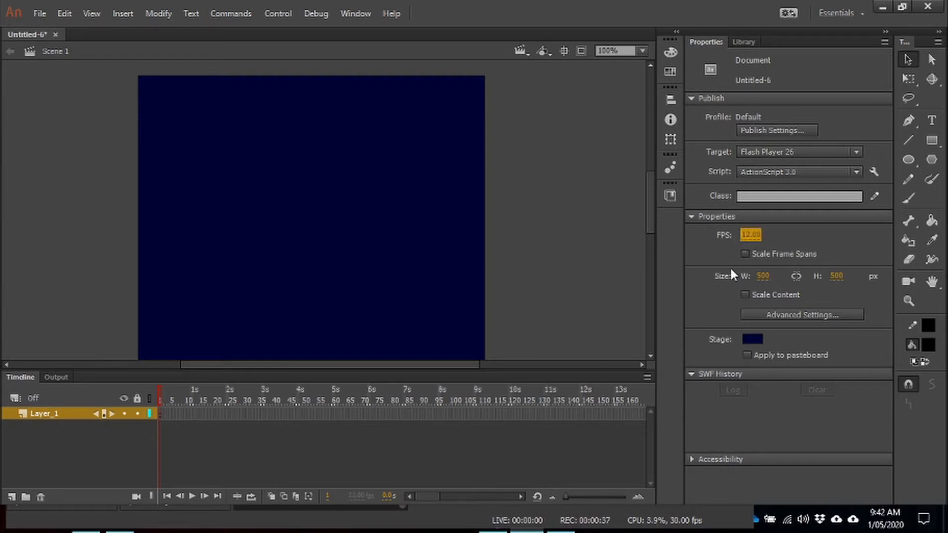
click(749, 236)
text(24)
key(Return)
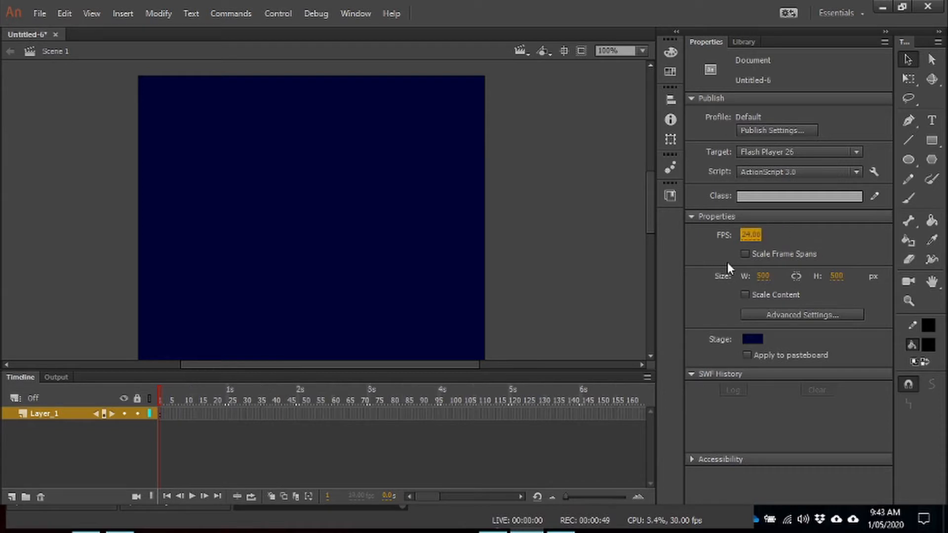
Show the stage at 50% zoom and bring up the document's Library
click(642, 50)
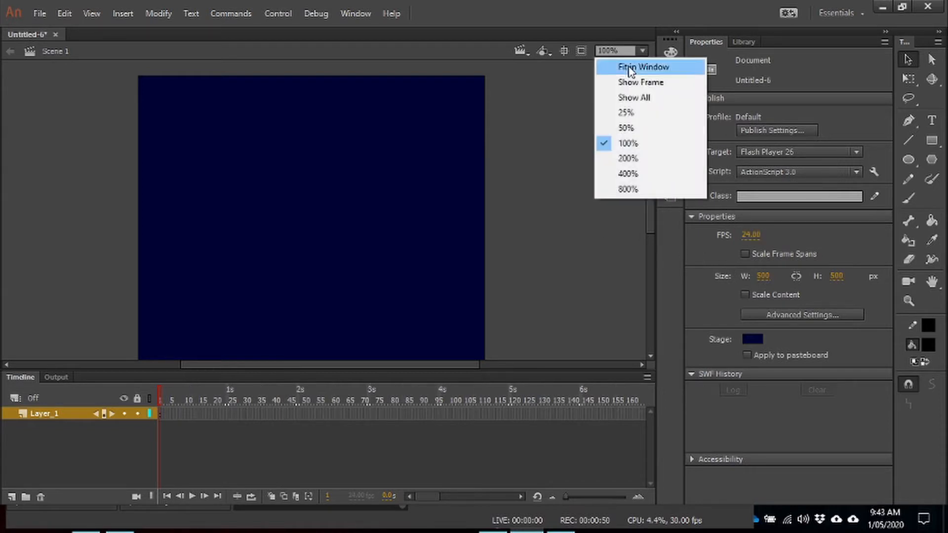
click(628, 129)
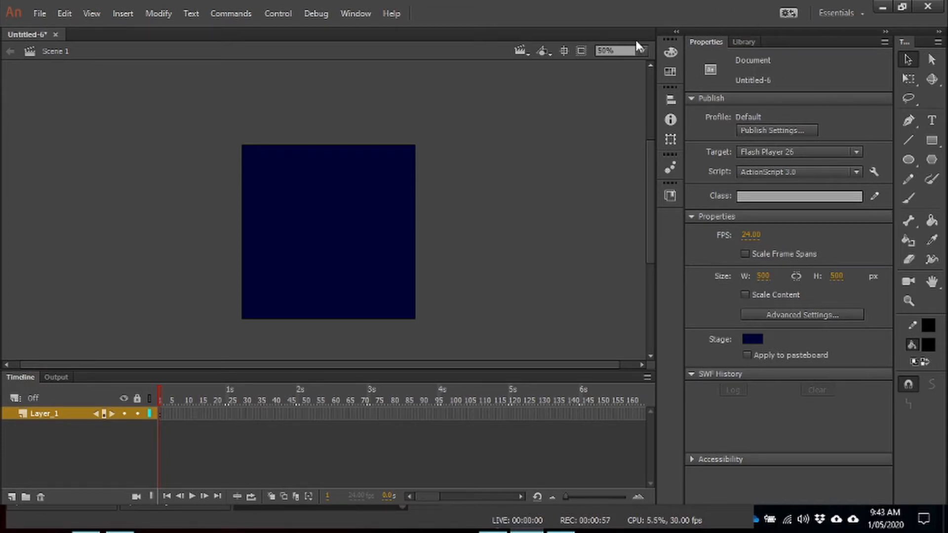
click(350, 14)
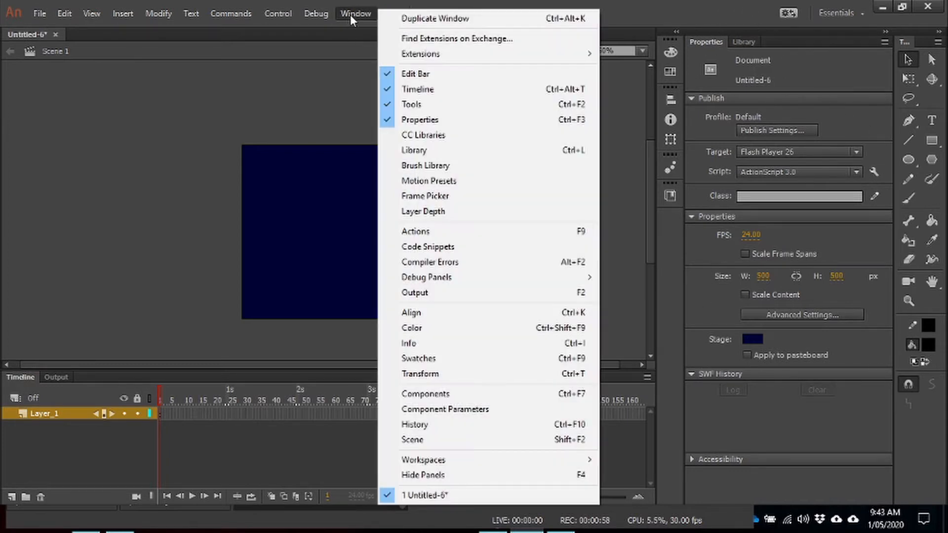
click(414, 150)
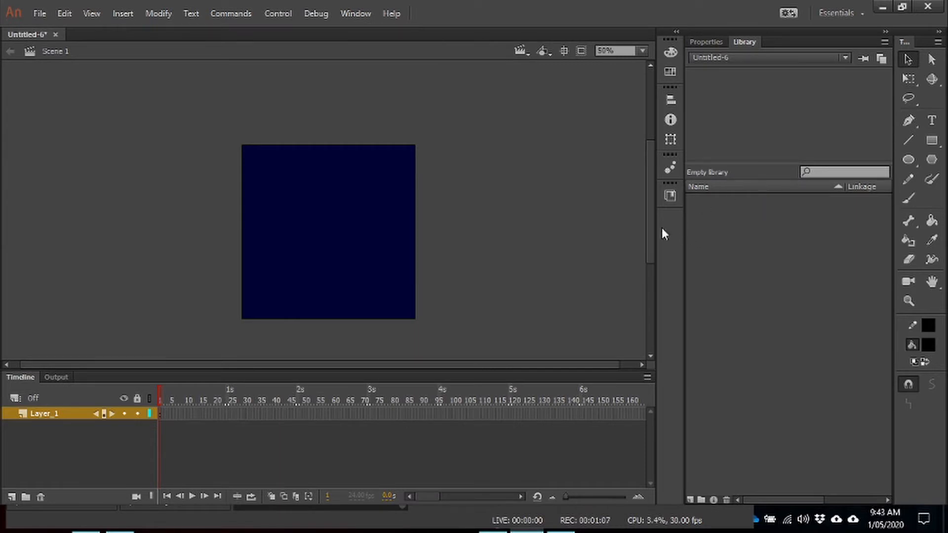
click(39, 14)
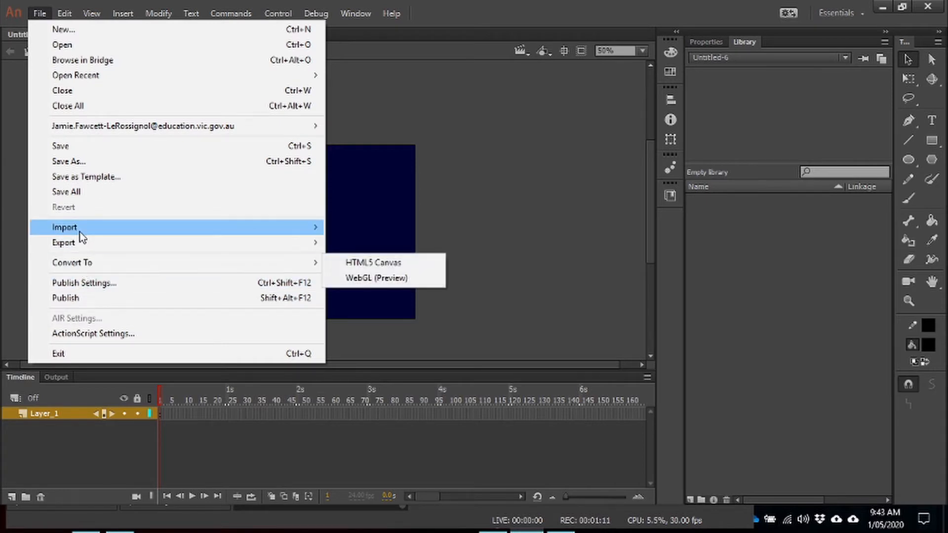
mouse_move(81, 232)
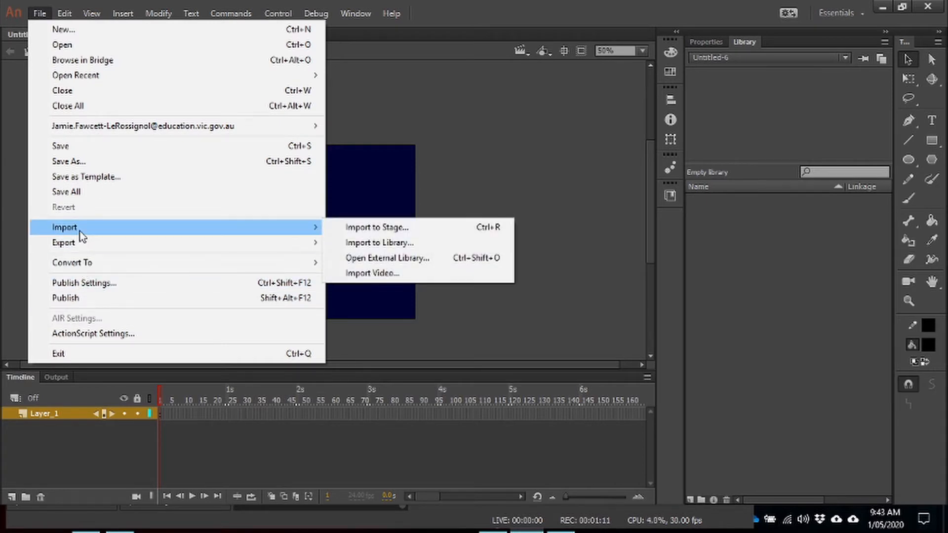
click(492, 185)
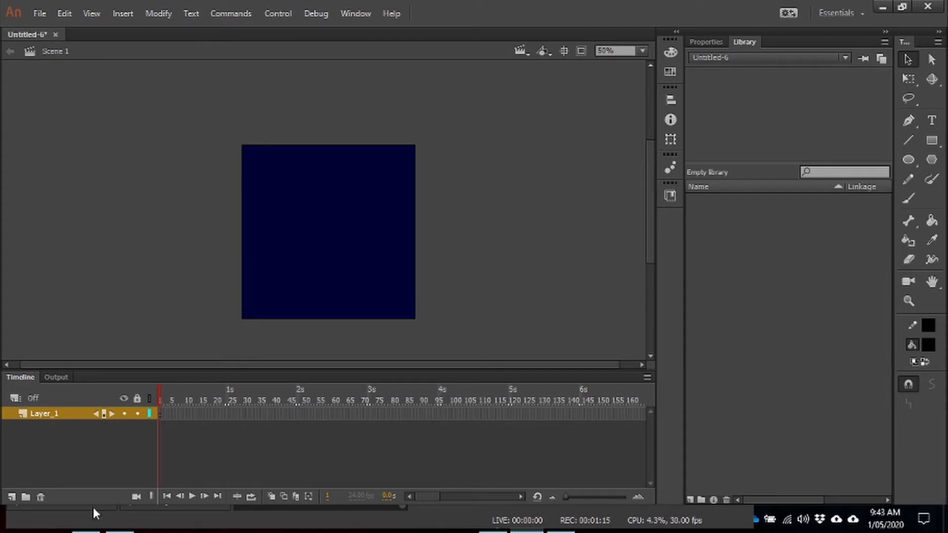
Switch to the Spaceship Resources folder in File Explorer, copy all six image and sound files into the Library, and close the folder
key(alt+Tab)
key(alt+Tab)
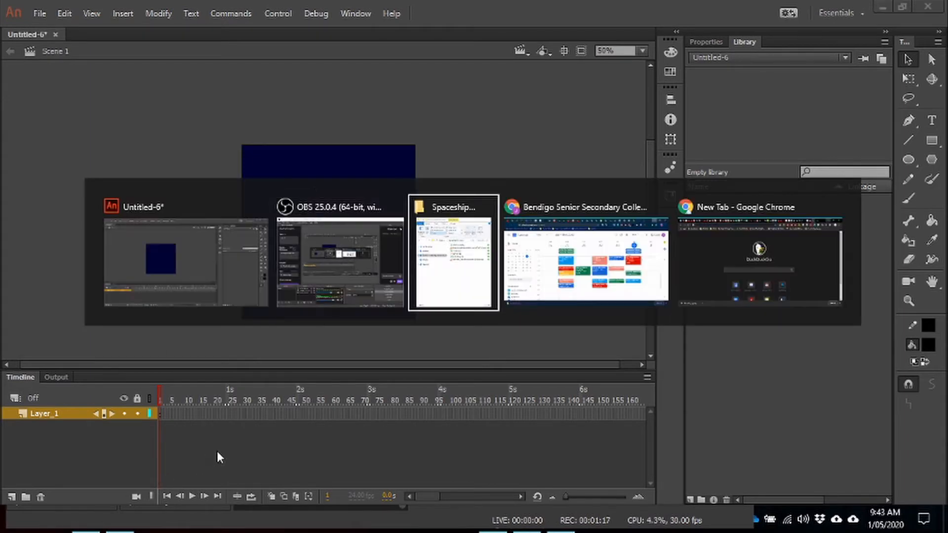
drag(804, 45, 377, 74)
drag(392, 303, 375, 193)
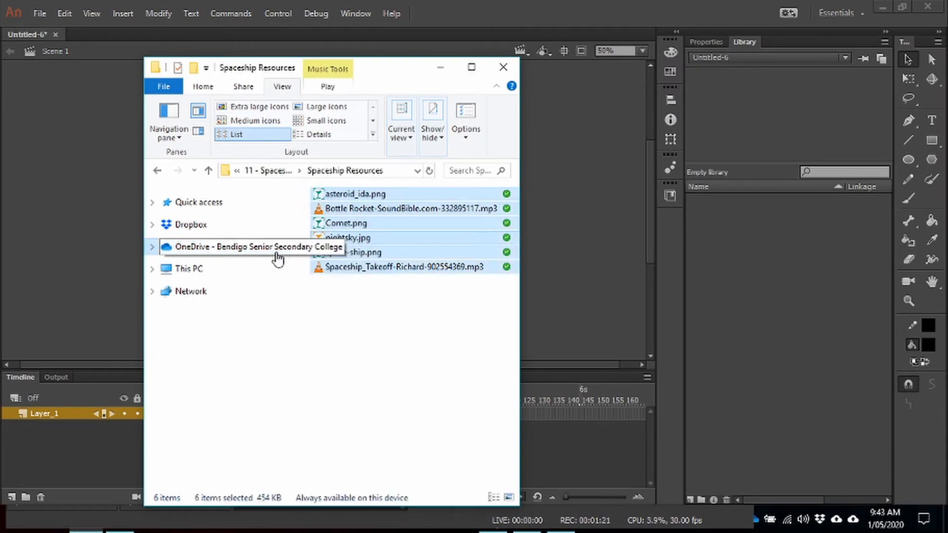
drag(334, 228, 761, 259)
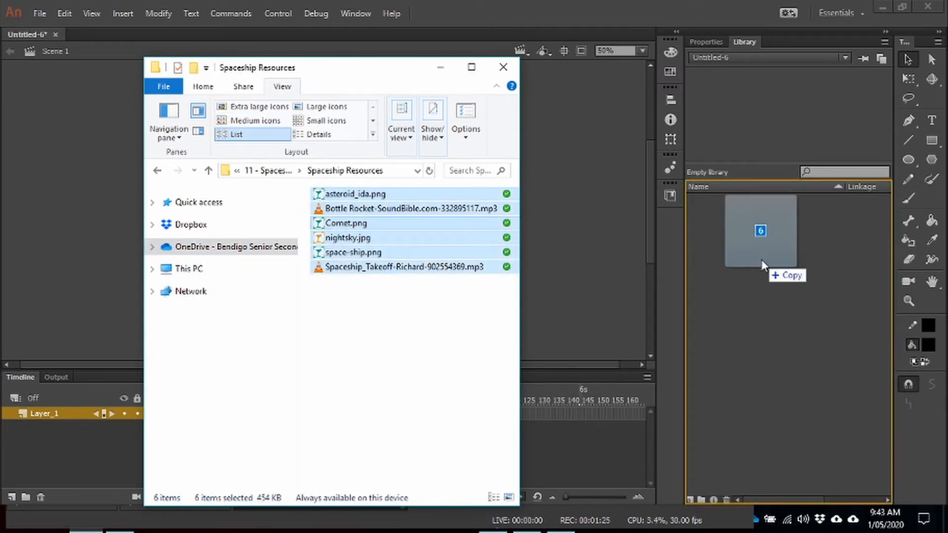
drag(762, 259, 761, 259)
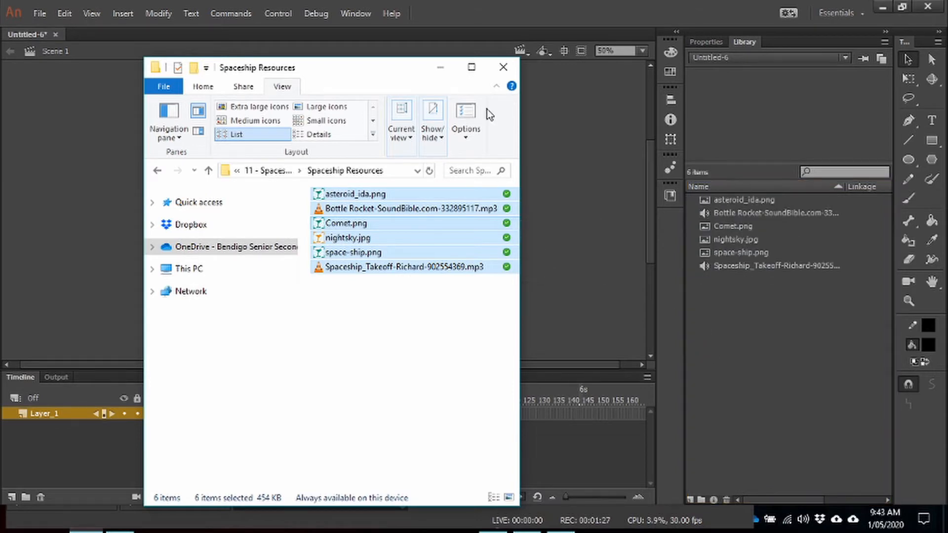
click(503, 67)
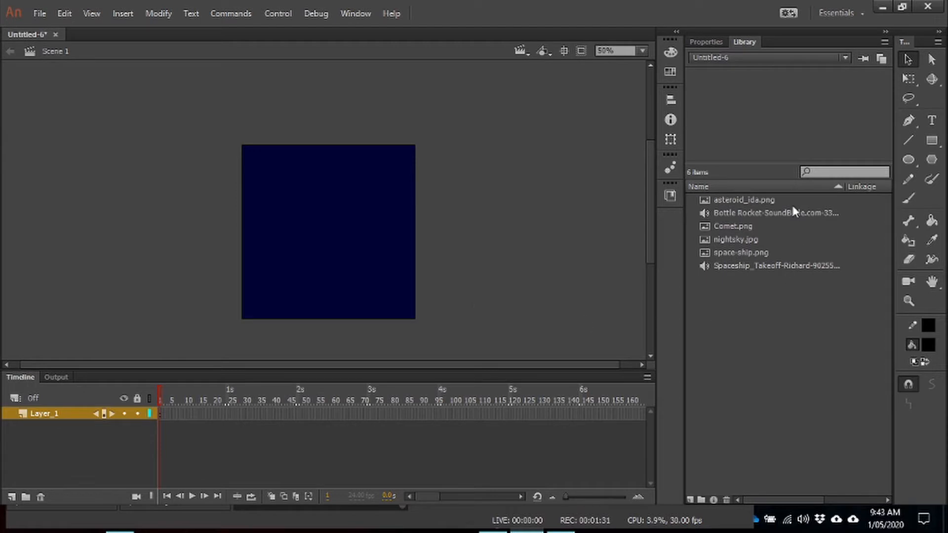
Preview each imported image and sound in the Library, from asteroid_ida.png to the Spaceship_Takeoff audio
click(724, 199)
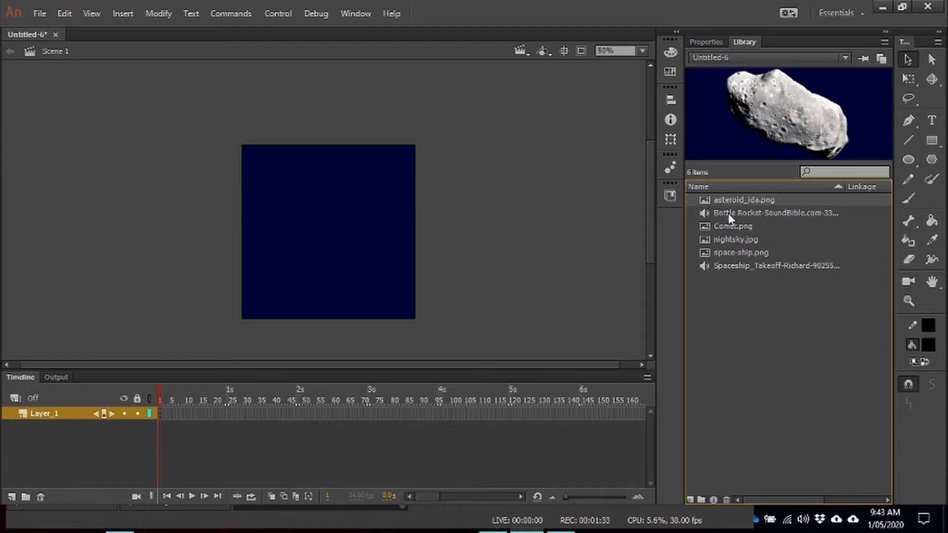
click(728, 213)
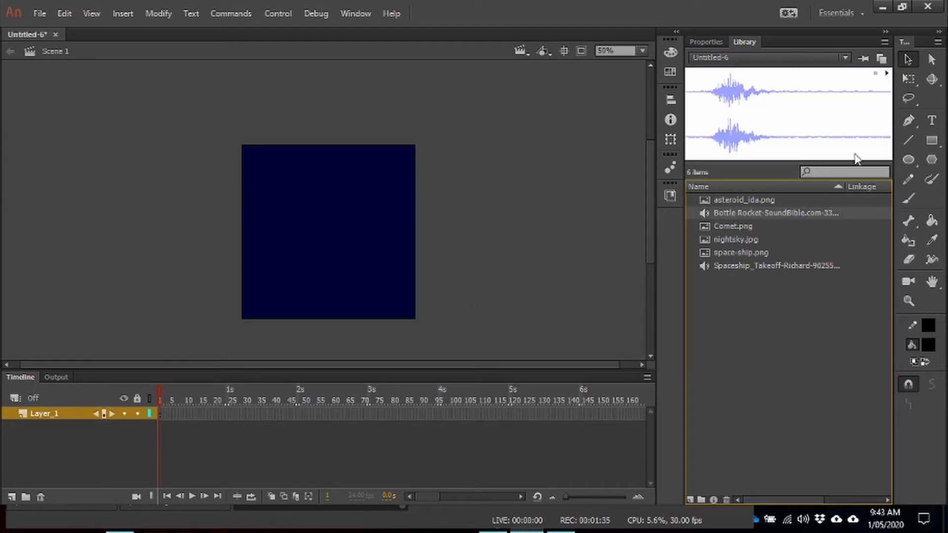
click(720, 226)
click(722, 239)
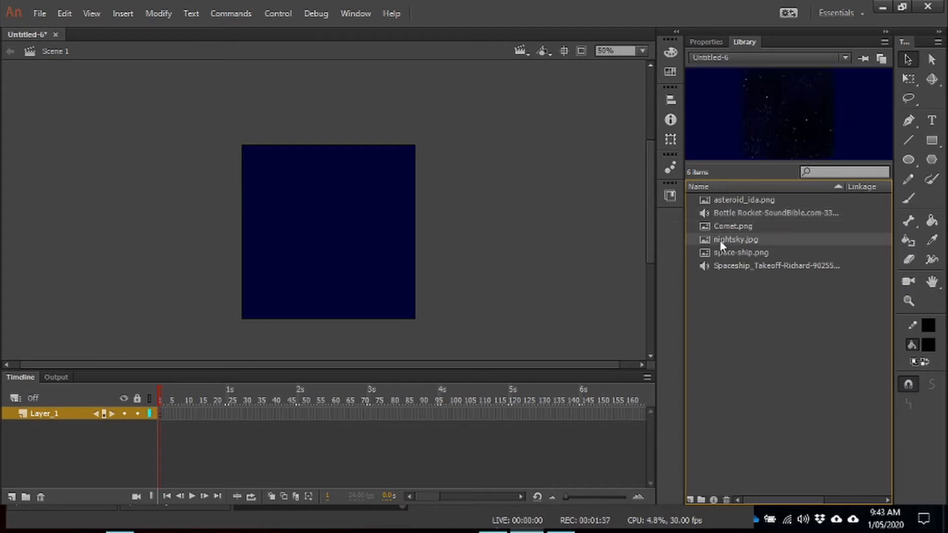
click(730, 252)
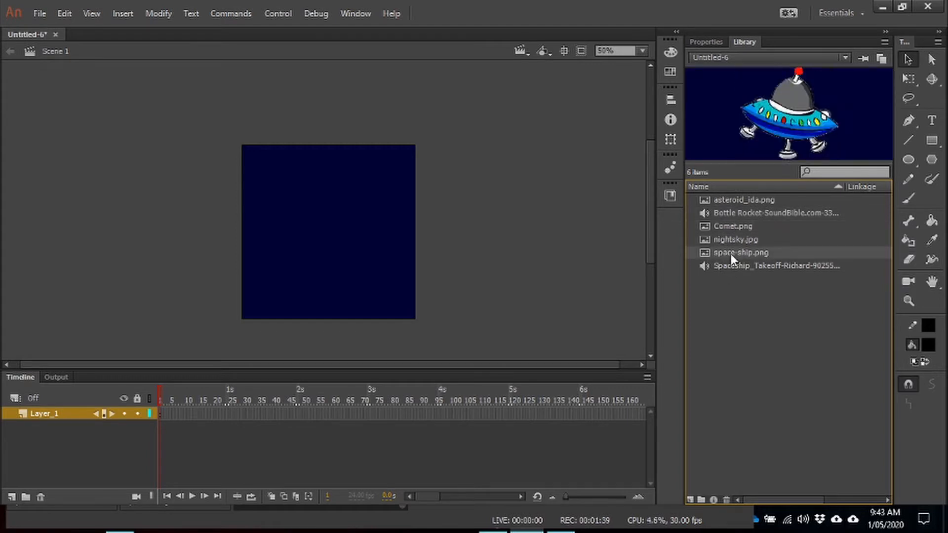
click(719, 266)
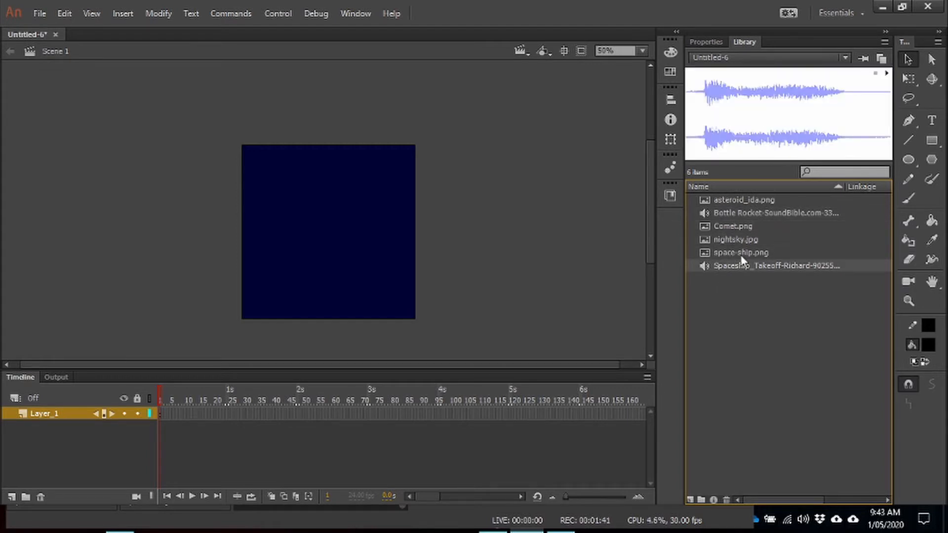
Place nightsky.jpg over the stage and a second copy directly beside its right edge, aligned along the top
click(733, 238)
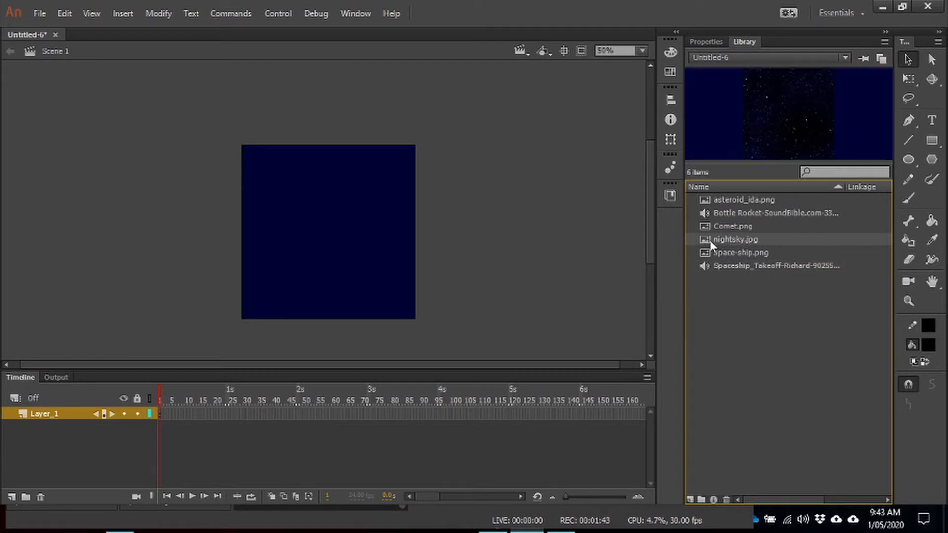
drag(318, 205, 324, 224)
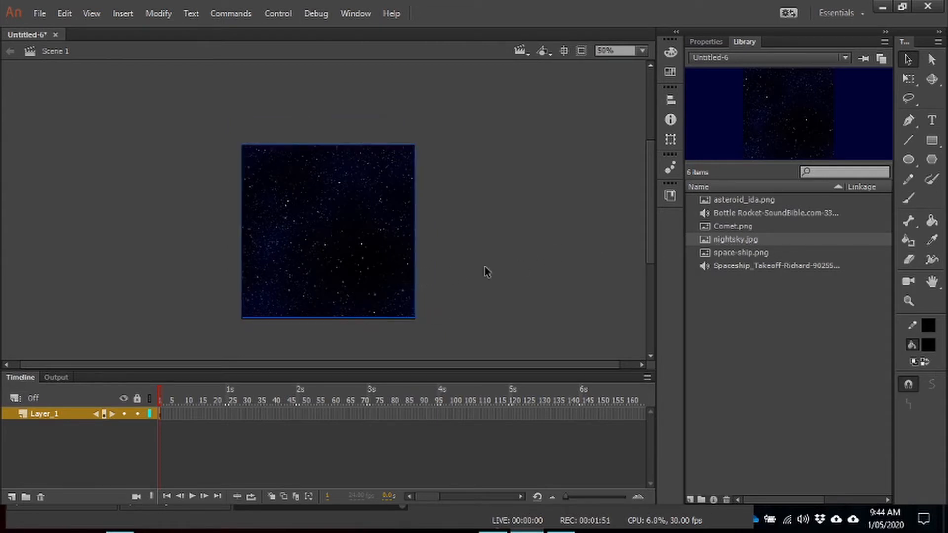
drag(739, 238, 482, 210)
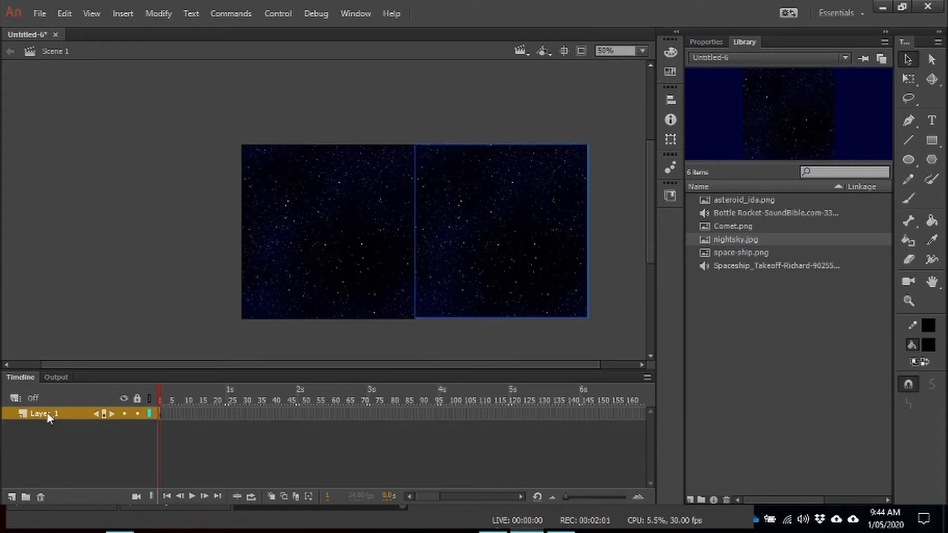
Rename the layer holding the night sky images as Background
double_click(31, 410)
text(Ba)
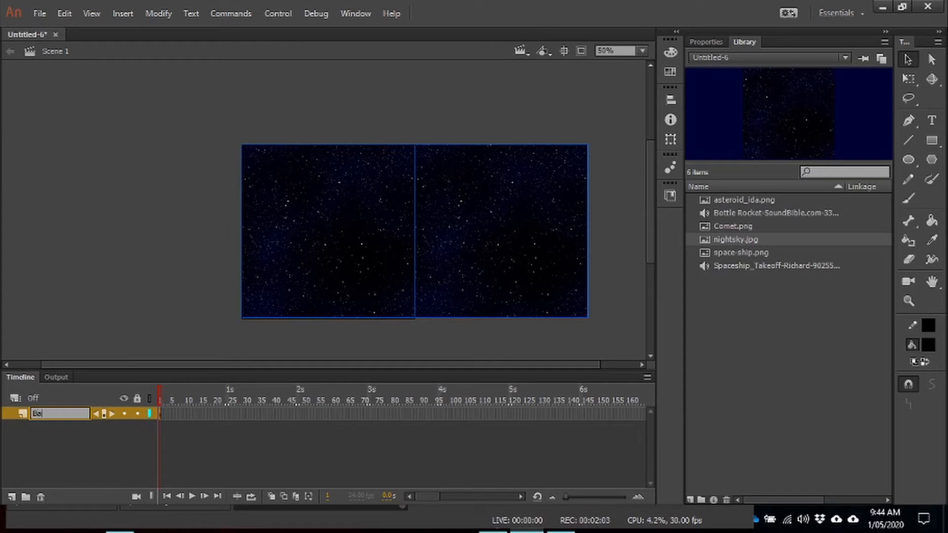
text(ckground)
key(Return)
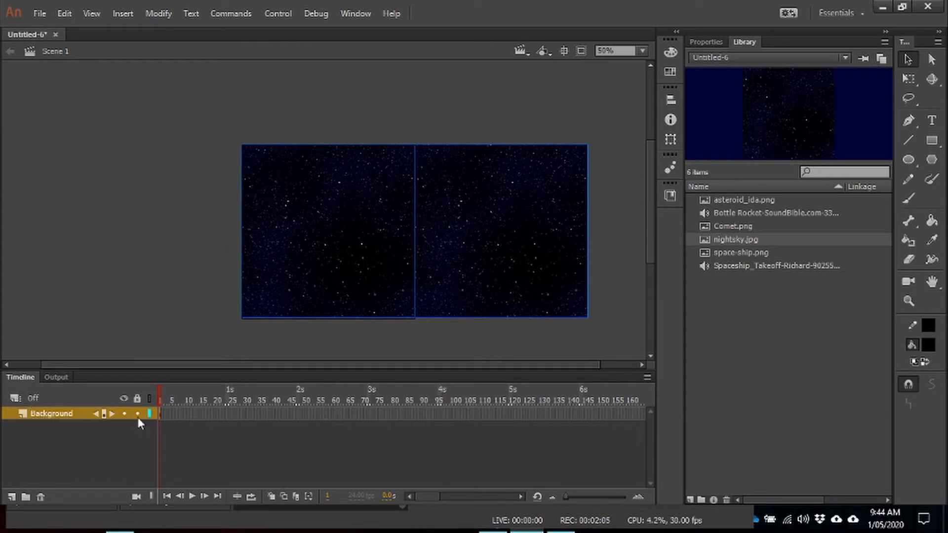
Extend the Background layer by inserting frames up to frame 192, at the 8-second mark
click(522, 497)
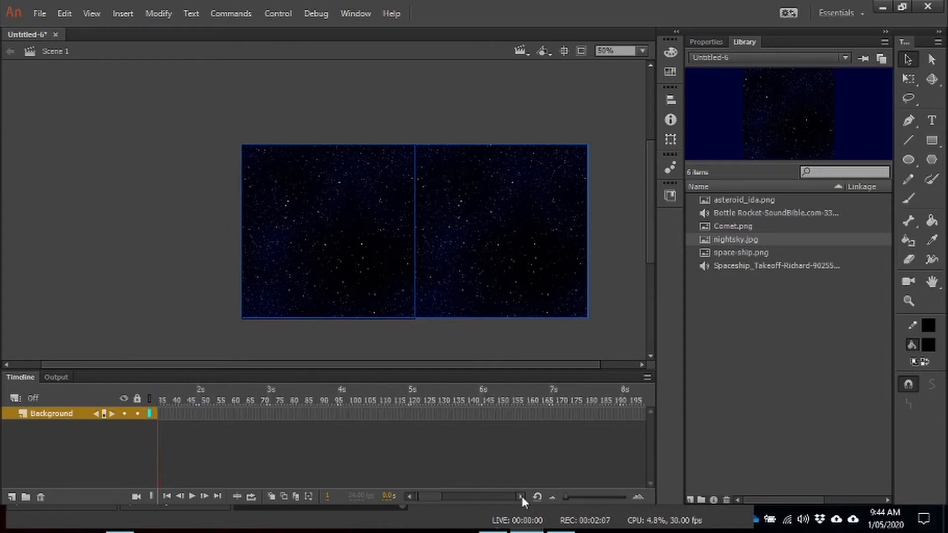
click(623, 414)
right_click(622, 414)
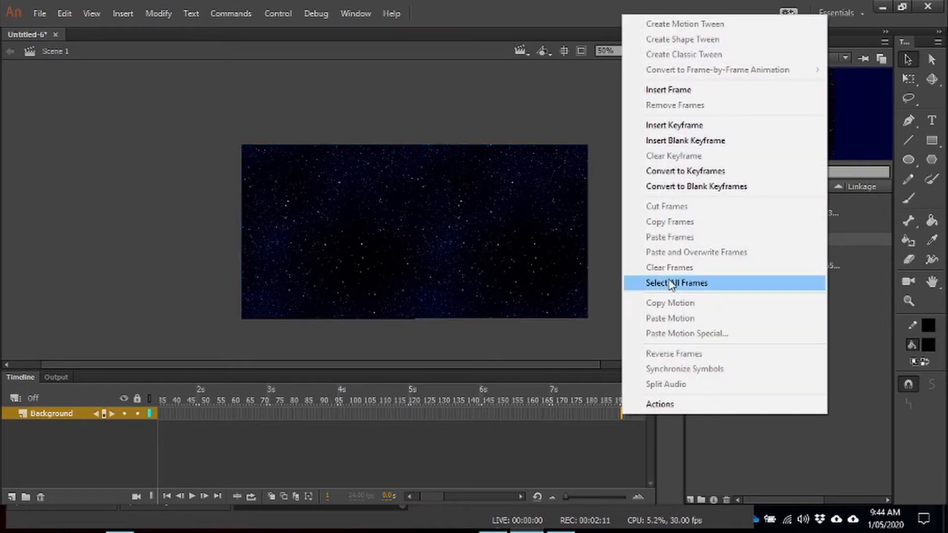
click(677, 90)
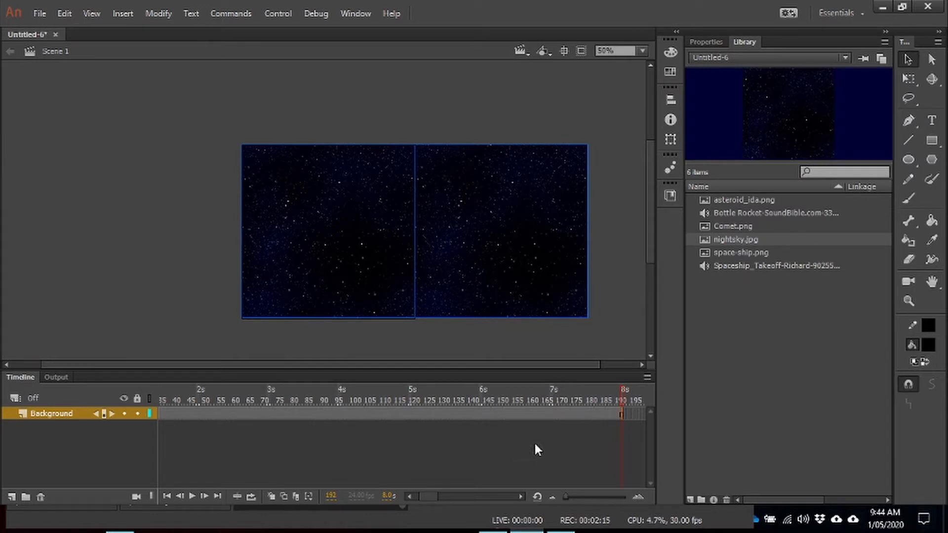
Create a motion tween on the Background layer, accepting conversion of the two sky images into one symbol
right_click(455, 414)
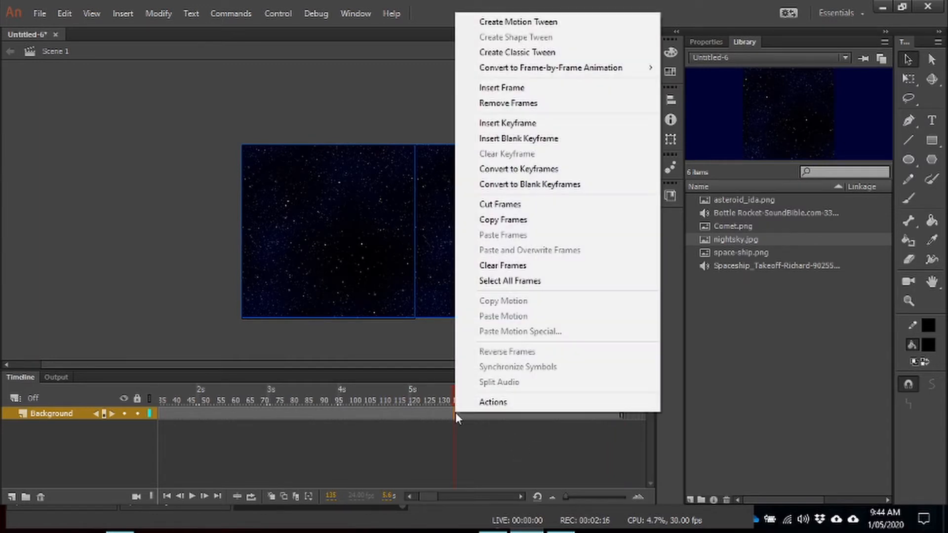
click(547, 22)
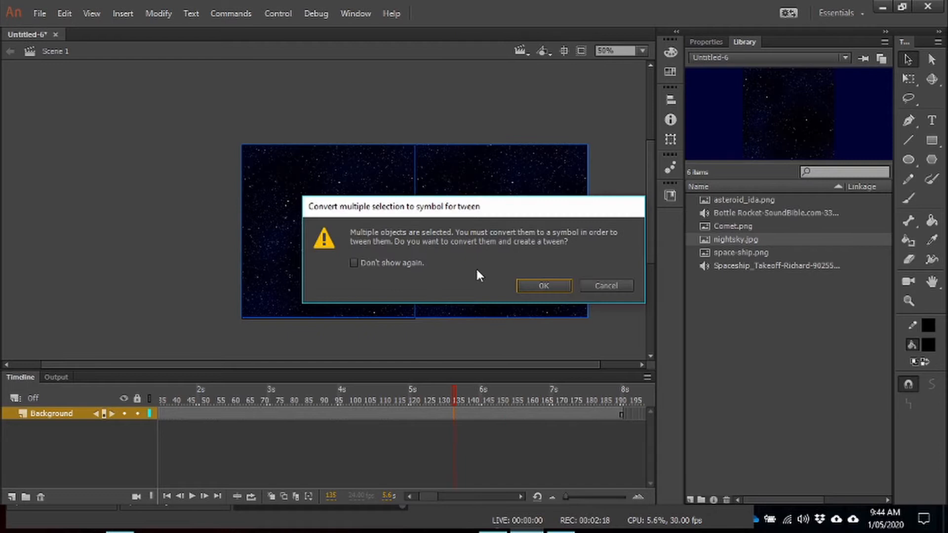
click(537, 287)
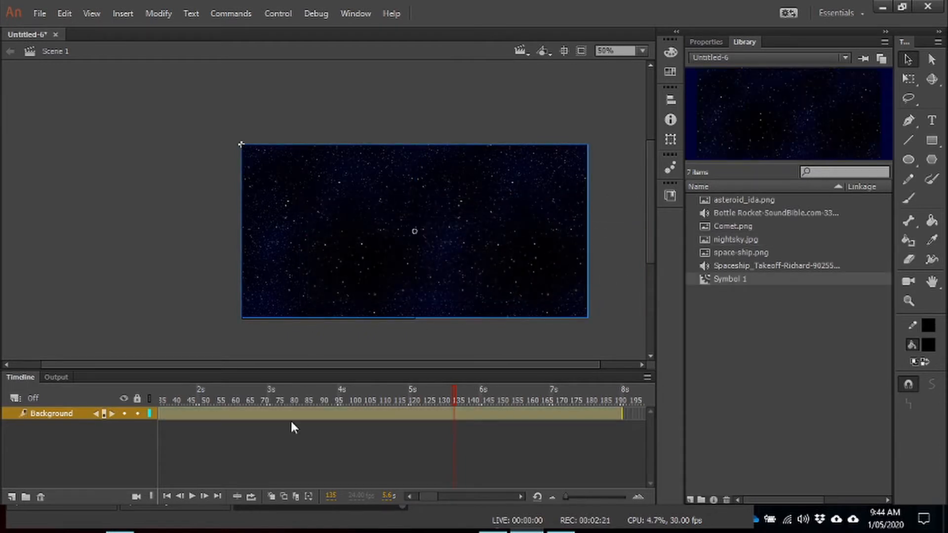
Display the Background layer as outlines, move the sky symbol left at frame 192 until its right half covers the stage, and play it back
click(150, 414)
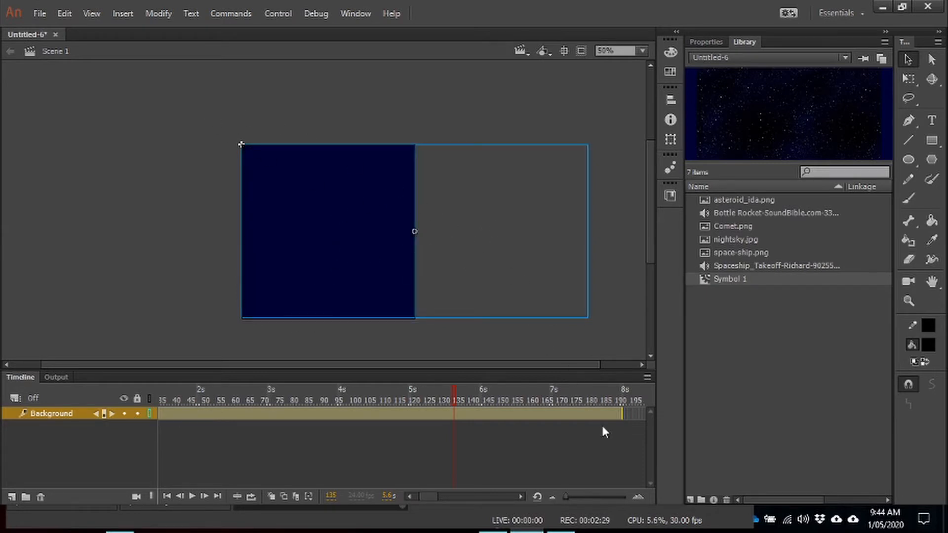
click(622, 415)
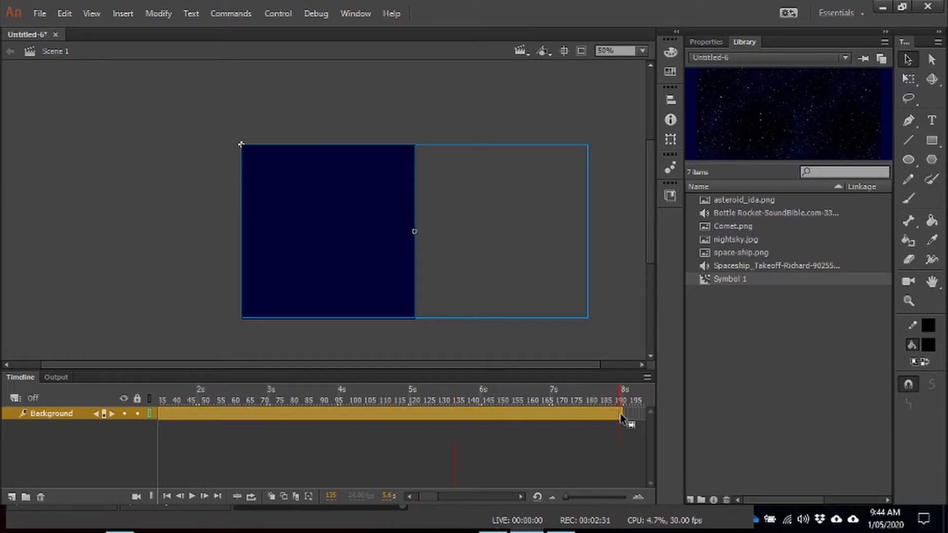
click(620, 398)
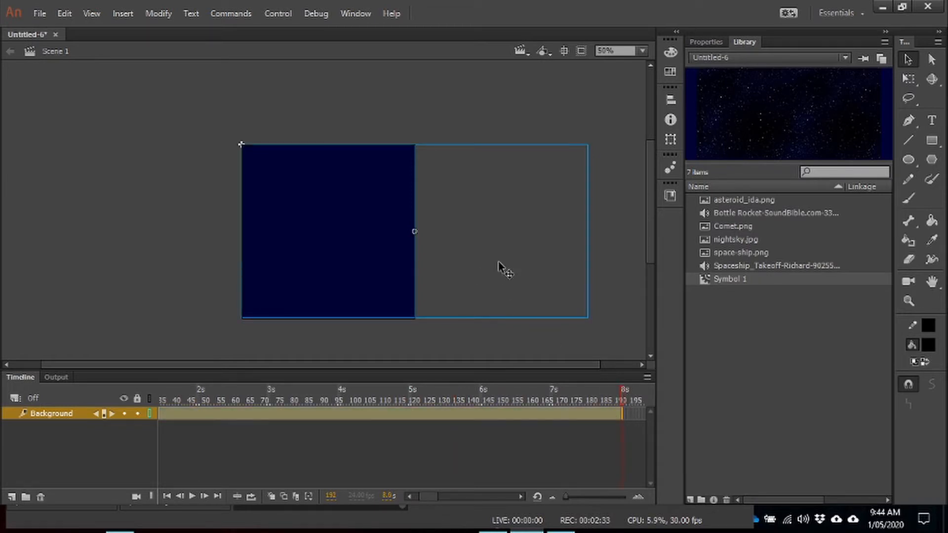
drag(512, 240, 343, 245)
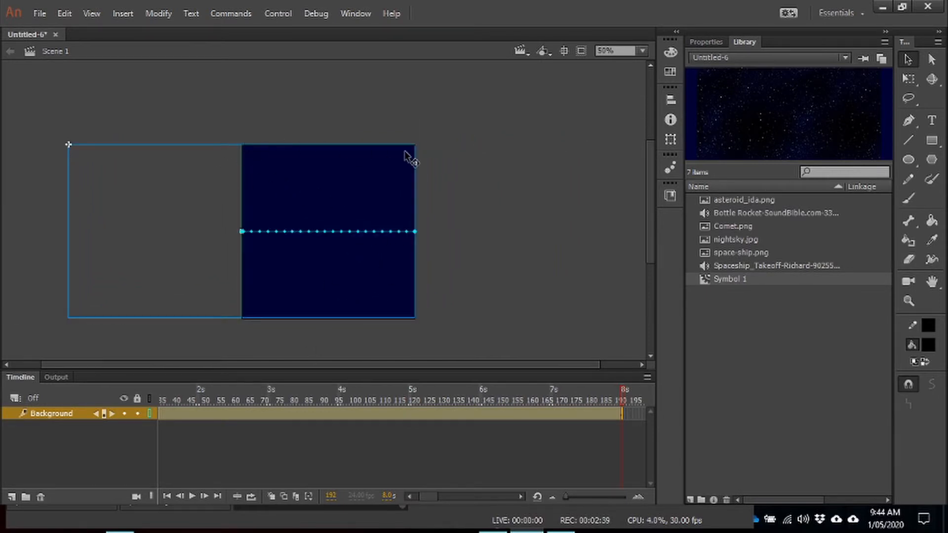
key(Return)
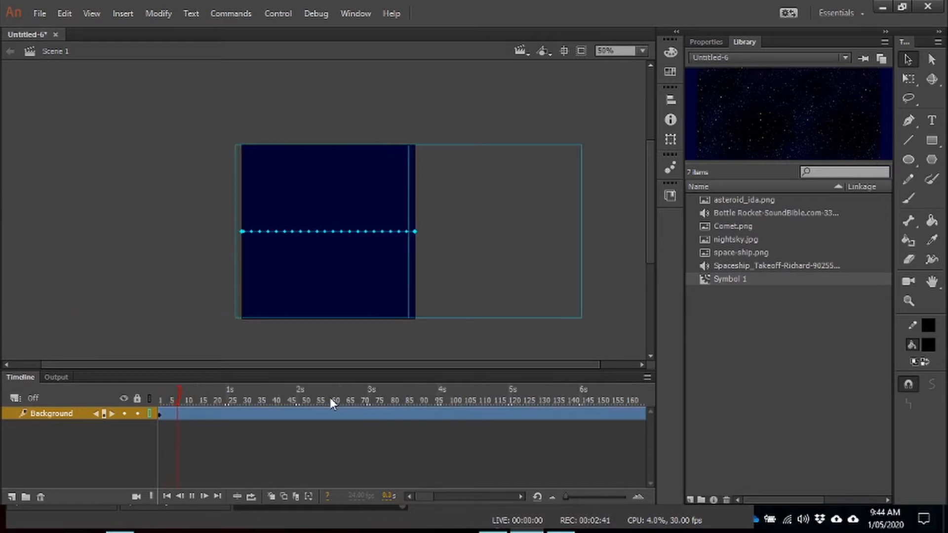
Turn off the Background layer's outline display and lock the layer with the playhead back at frame 1
click(149, 413)
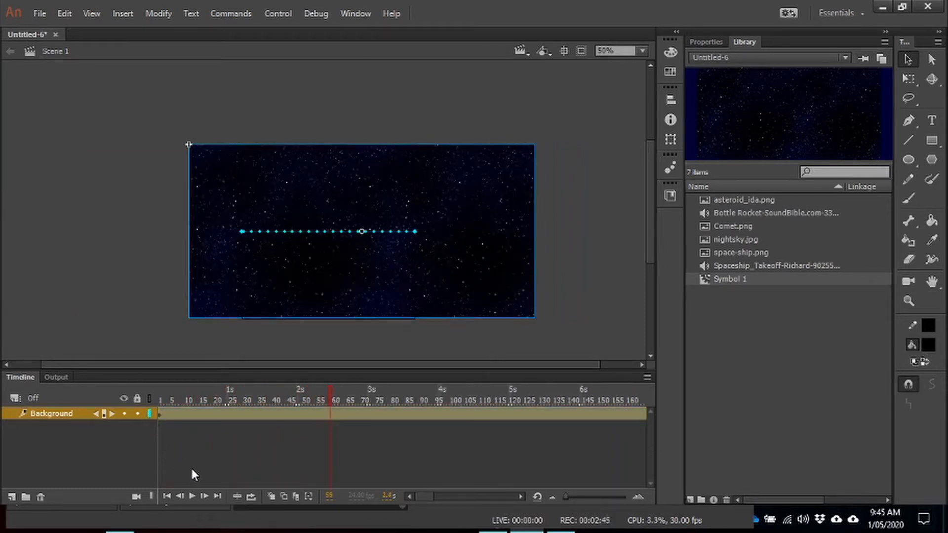
drag(329, 390, 2, 390)
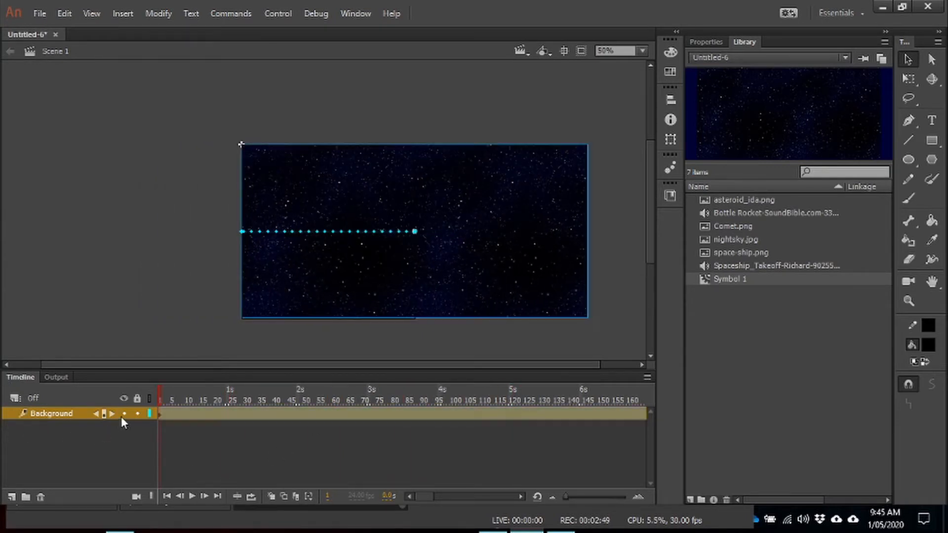
click(140, 413)
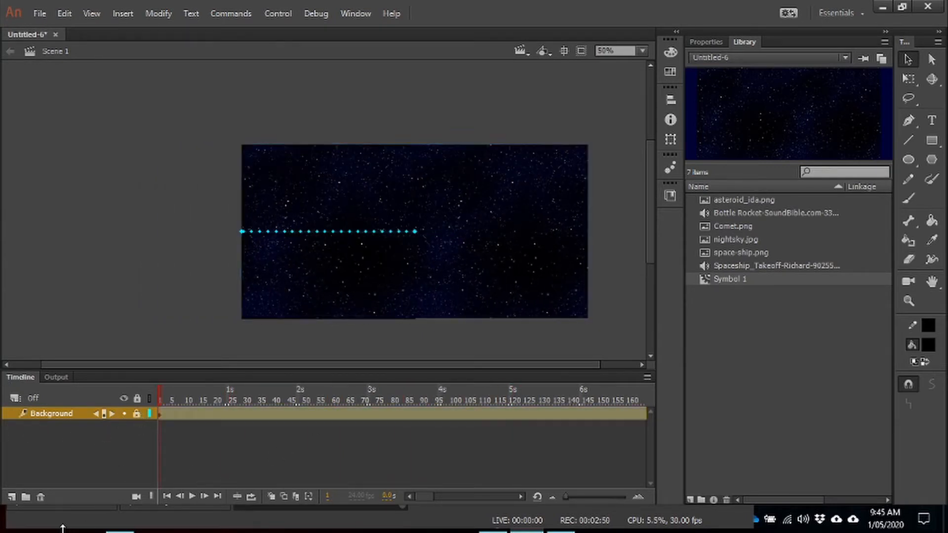
Add a new layer above Background and name it Spaceship
click(12, 496)
double_click(51, 413)
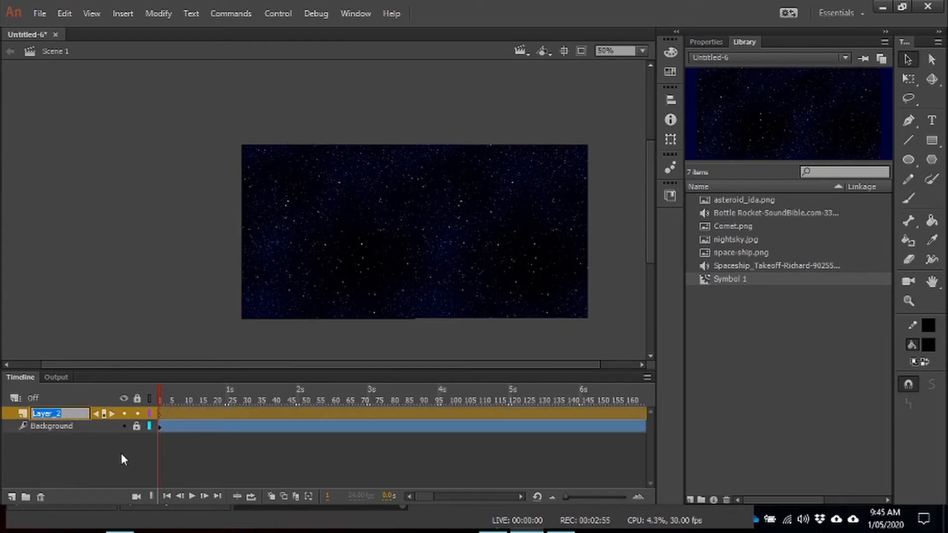
text(Spaceship)
key(Return)
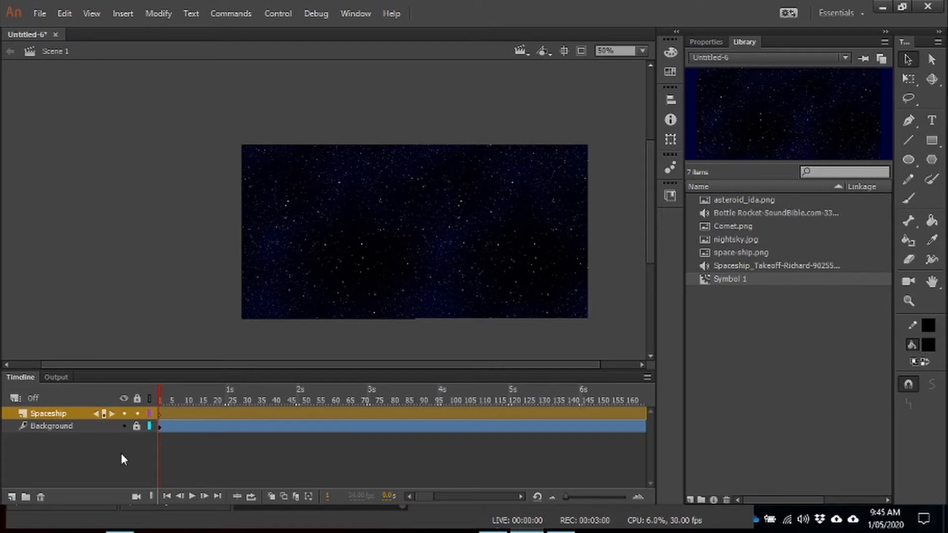
Add another layer above Spaceship and name it Comet
click(12, 497)
double_click(43, 416)
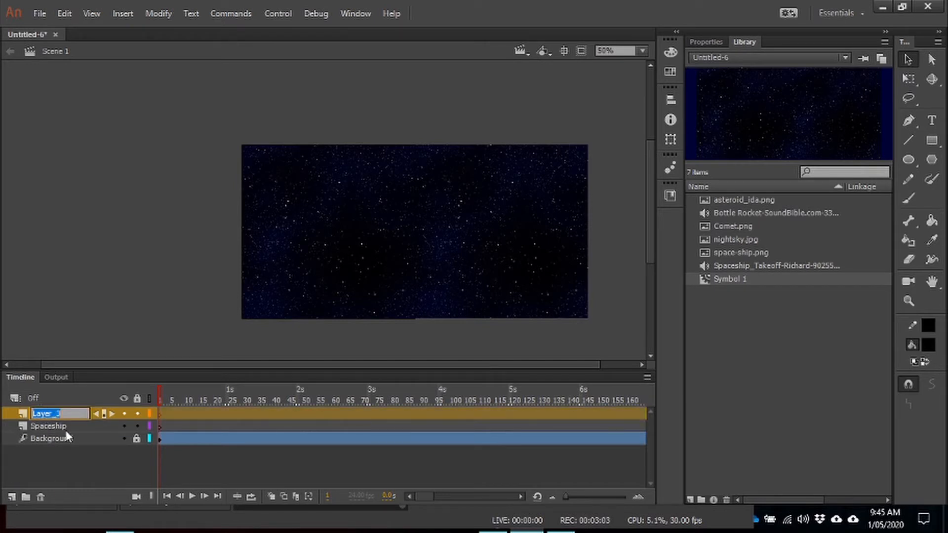
text(Comment)
key(Return)
double_click(52, 416)
text(Comet)
key(Return)
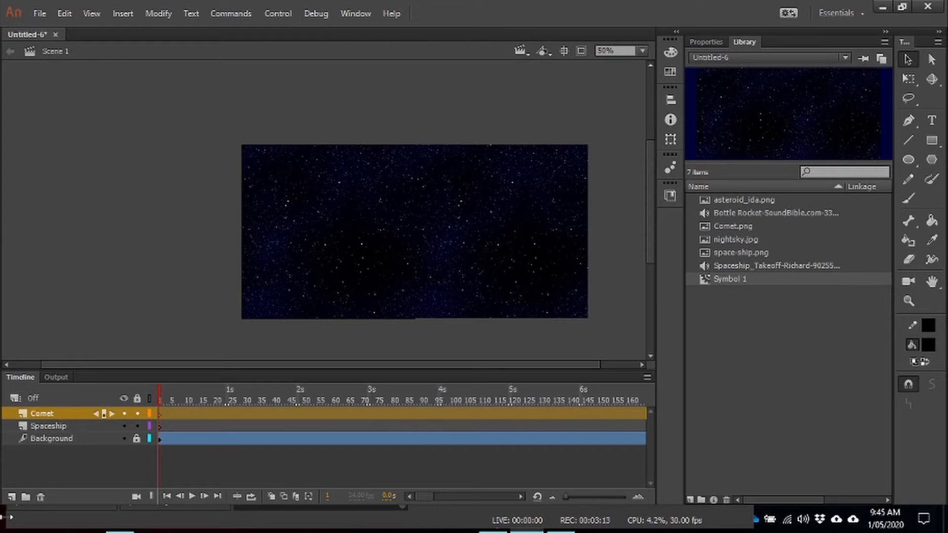
Add a fourth layer above Comet and name it SoundFX
click(11, 496)
double_click(49, 409)
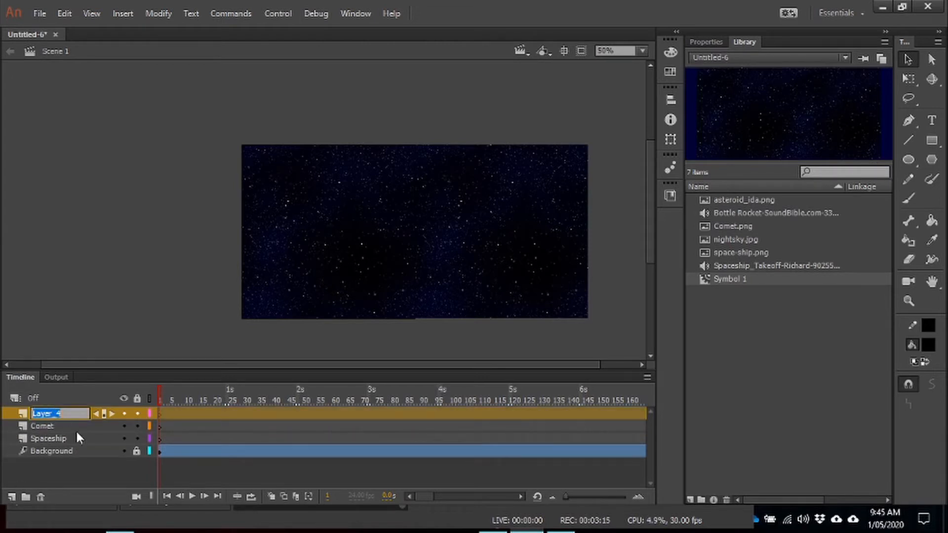
text(Sound FX)
key(Return)
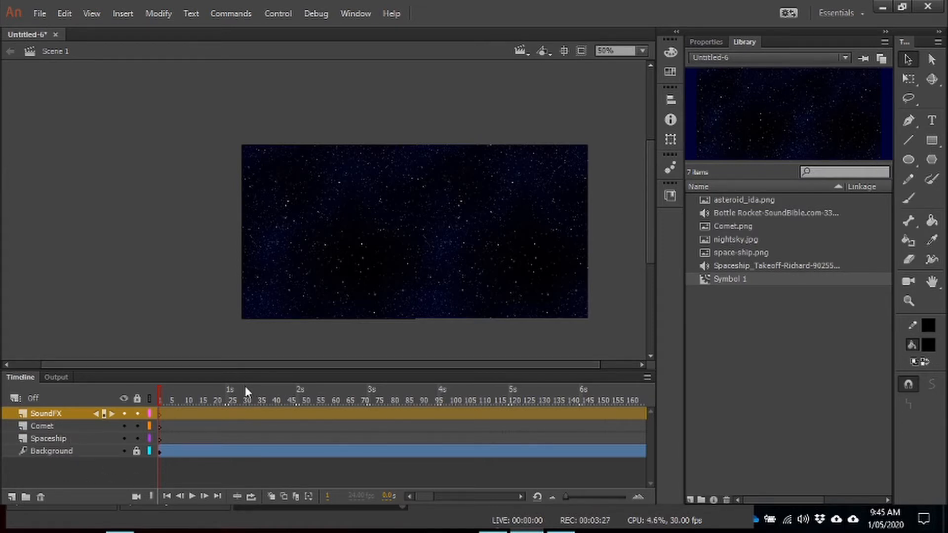
Hide the Background layer and place space-ship.png in frame 1 of the Spaceship layer, off the stage beyond its lower-right corner
click(124, 451)
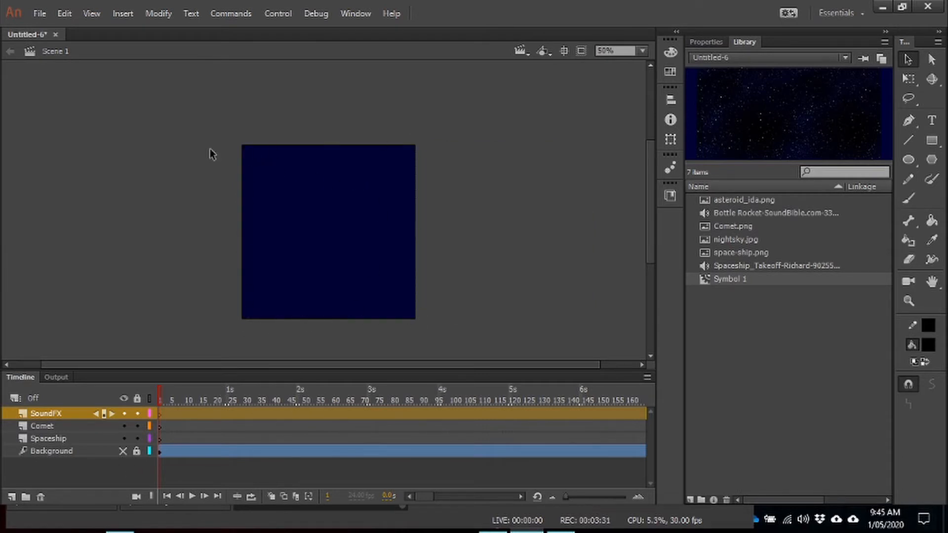
click(160, 440)
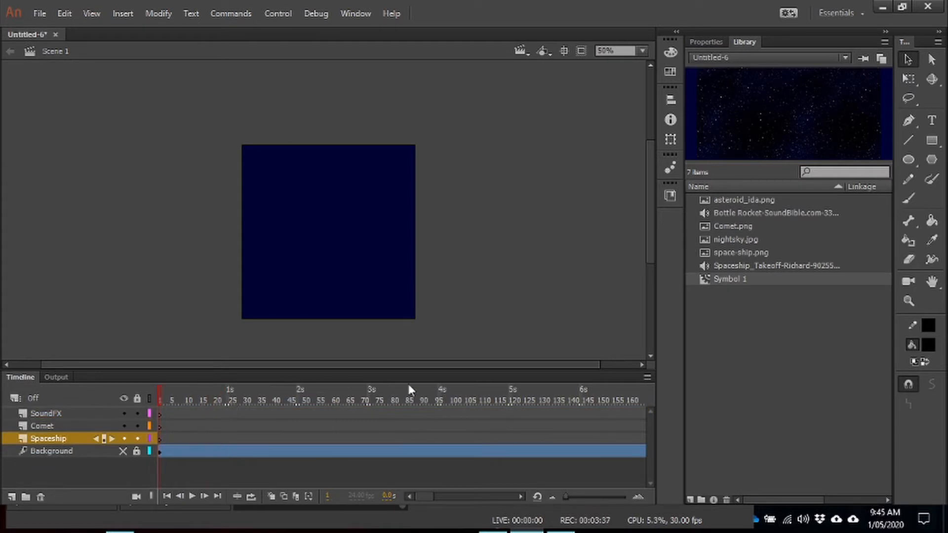
click(706, 258)
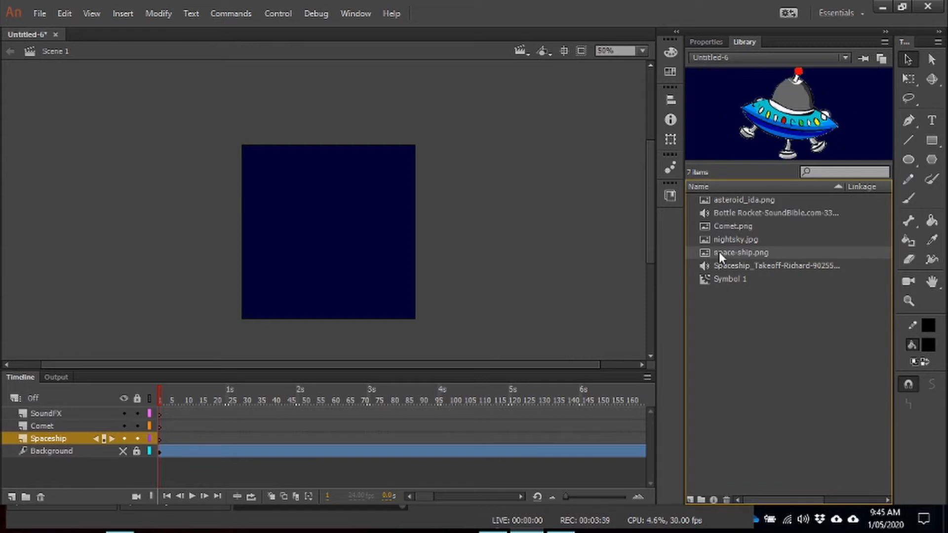
drag(719, 252, 479, 295)
scroll(482, 247, down, 3)
drag(486, 236, 520, 275)
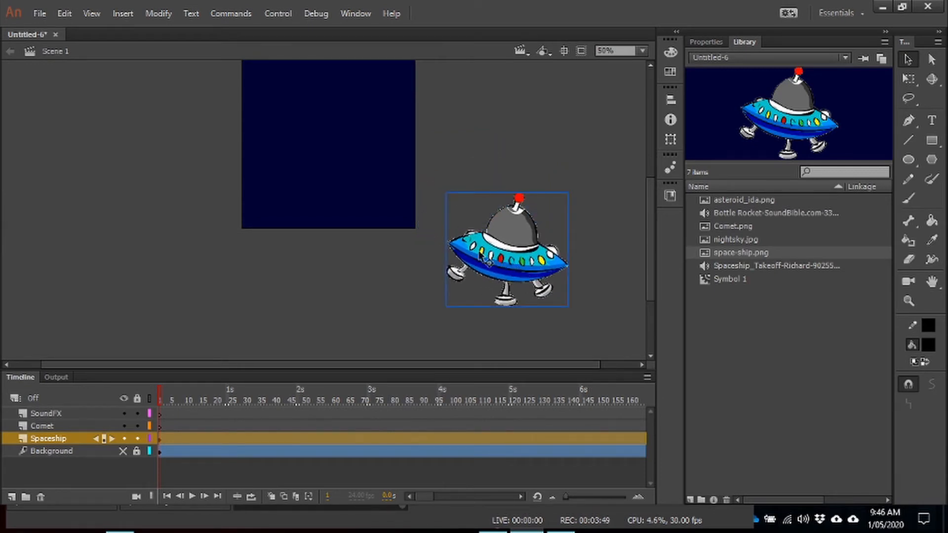
drag(481, 256, 480, 279)
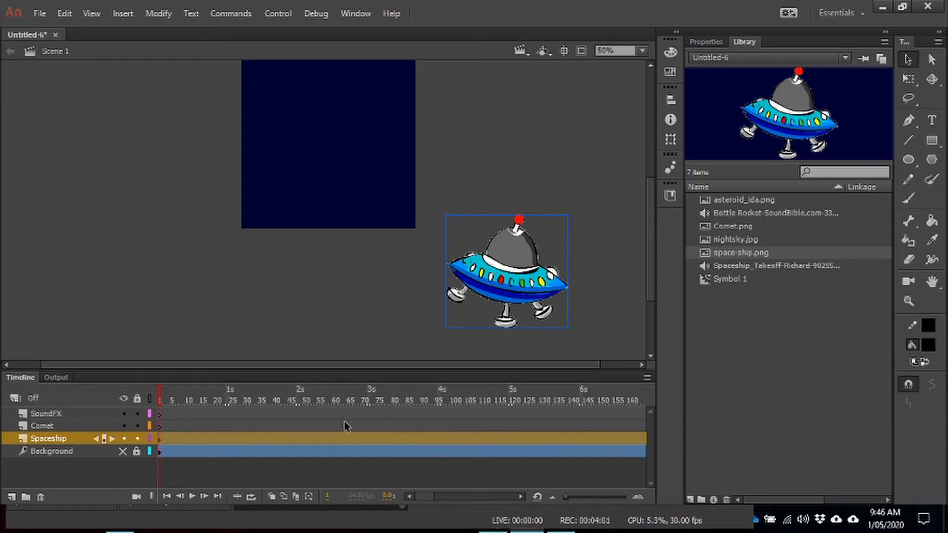
Create a motion tween on the Spaceship layer, accepting conversion of the spaceship image into a symbol
right_click(241, 440)
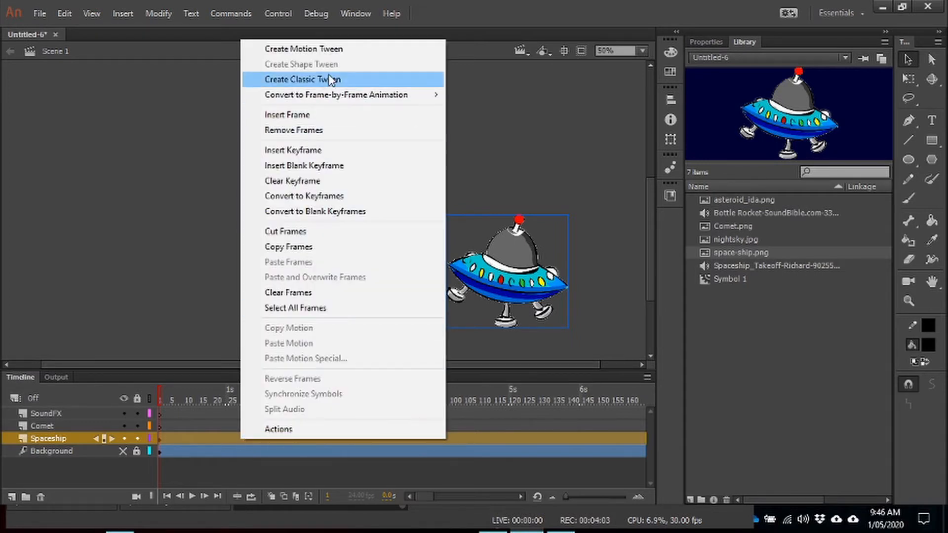
click(329, 50)
click(529, 287)
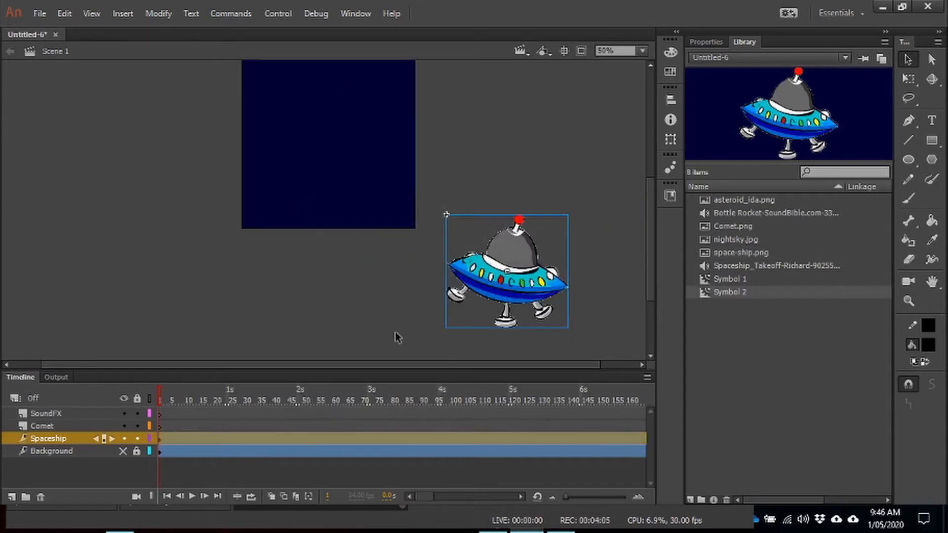
click(296, 443)
Preview the Bottle Rocket and Spaceship_Takeoff sounds in the library
click(159, 413)
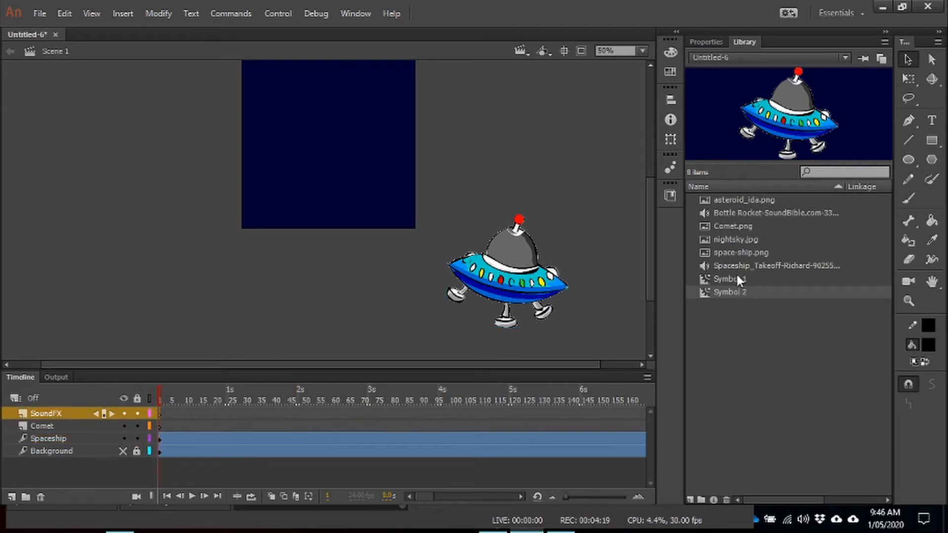
click(728, 212)
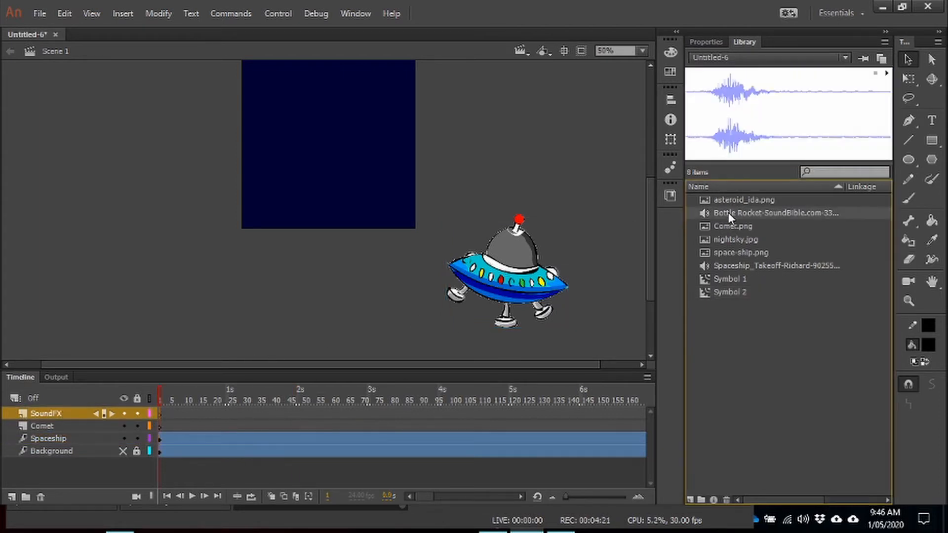
click(886, 73)
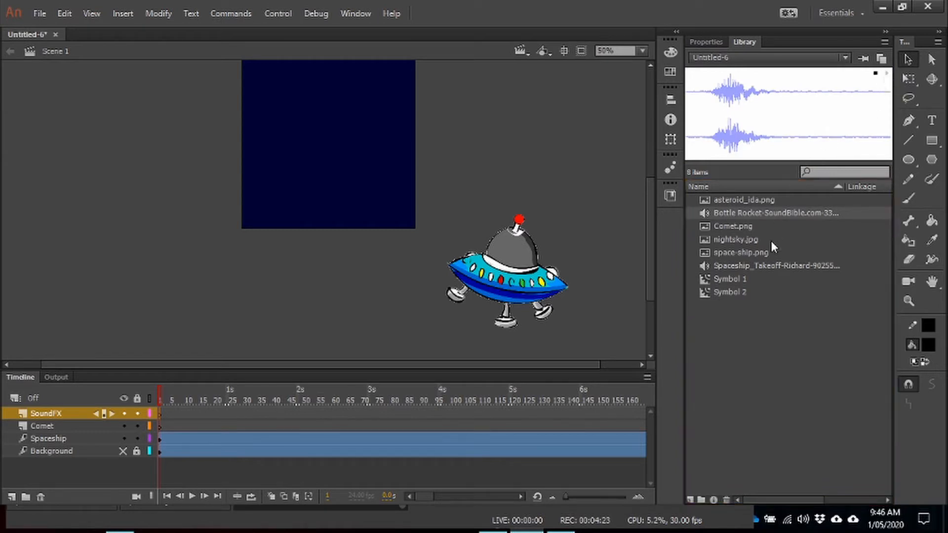
click(735, 266)
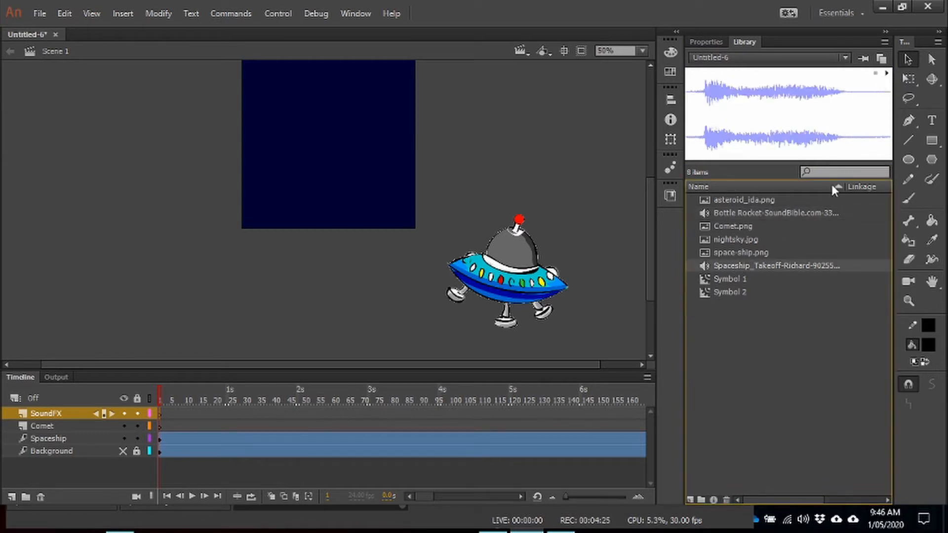
click(876, 73)
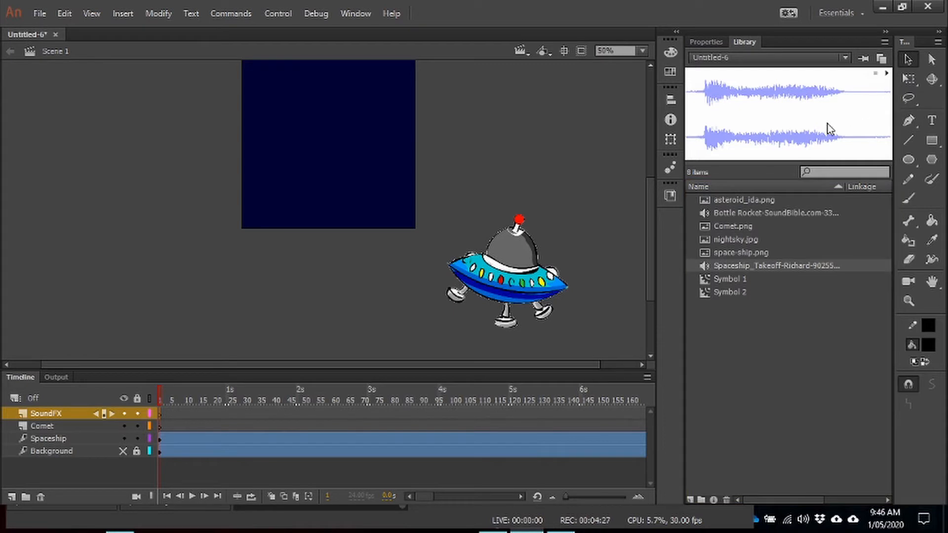
Assign the Spaceship_Takeoff sound to frame 1 of the SoundFX layer
click(705, 41)
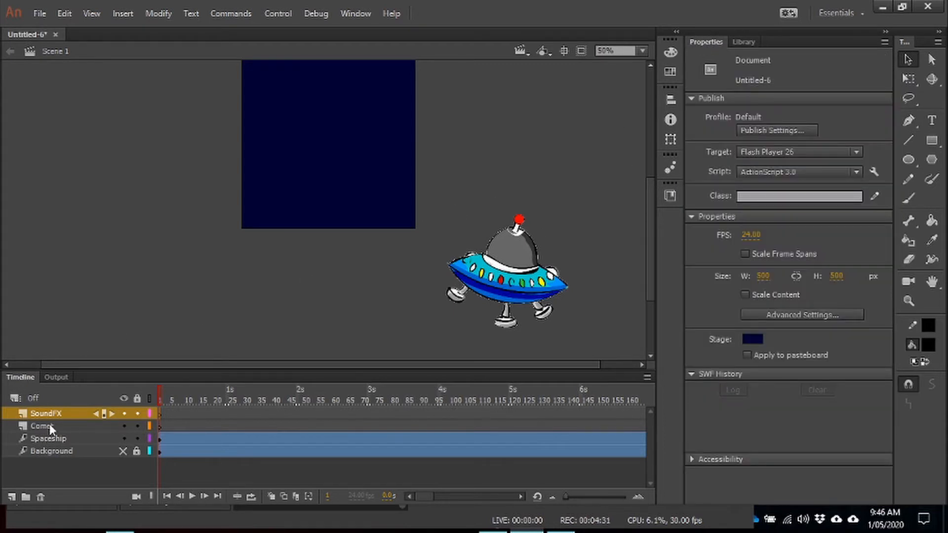
click(159, 412)
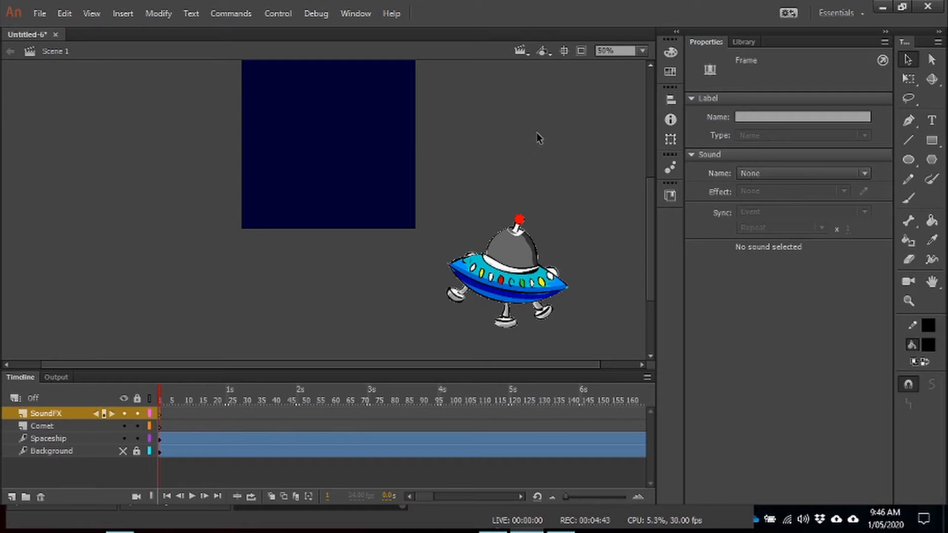
click(522, 122)
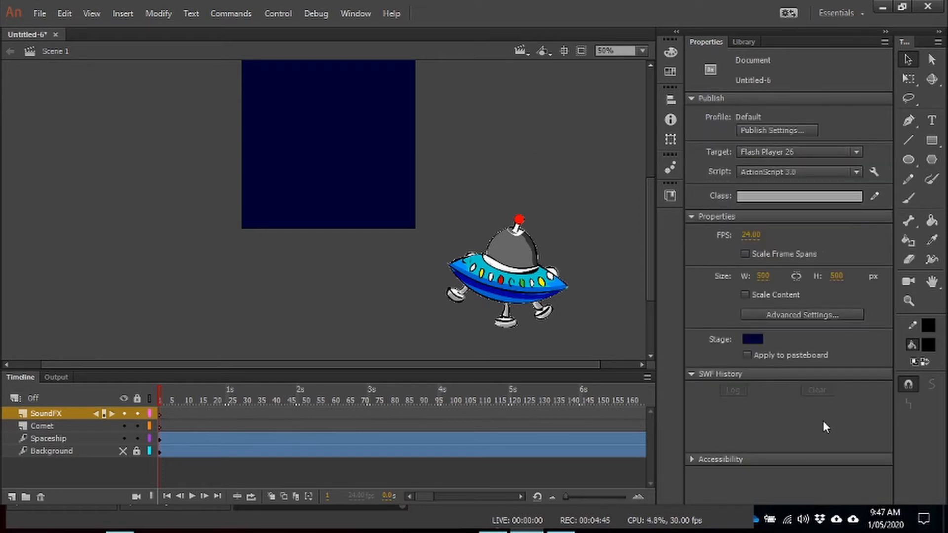
click(161, 414)
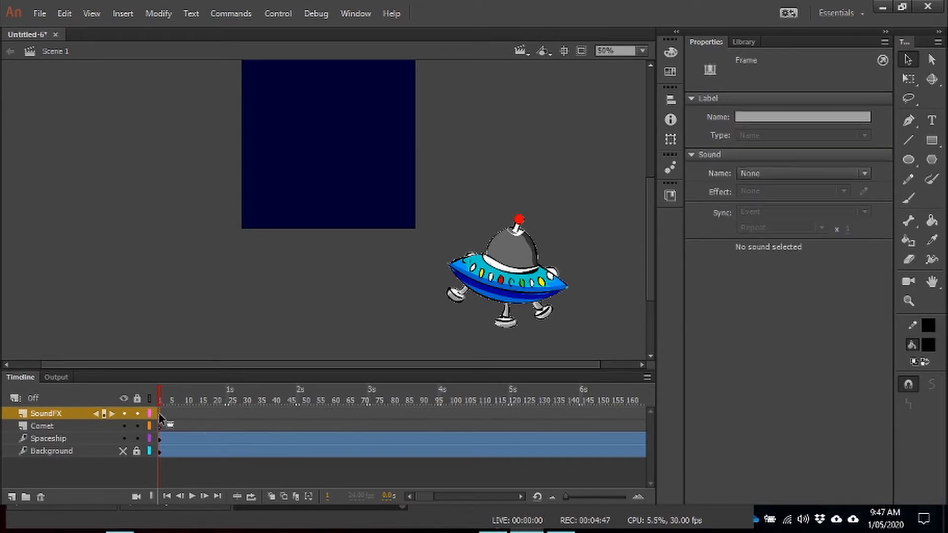
click(518, 277)
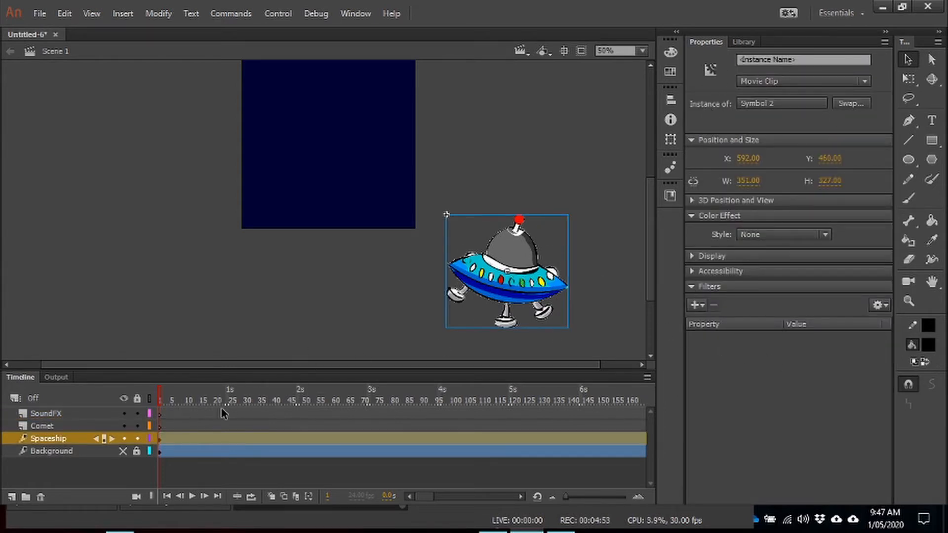
click(161, 414)
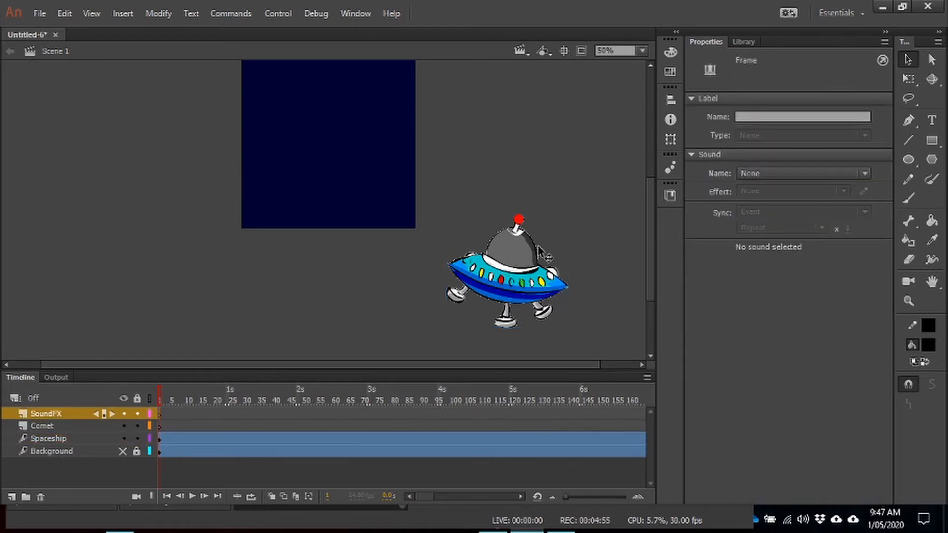
click(837, 173)
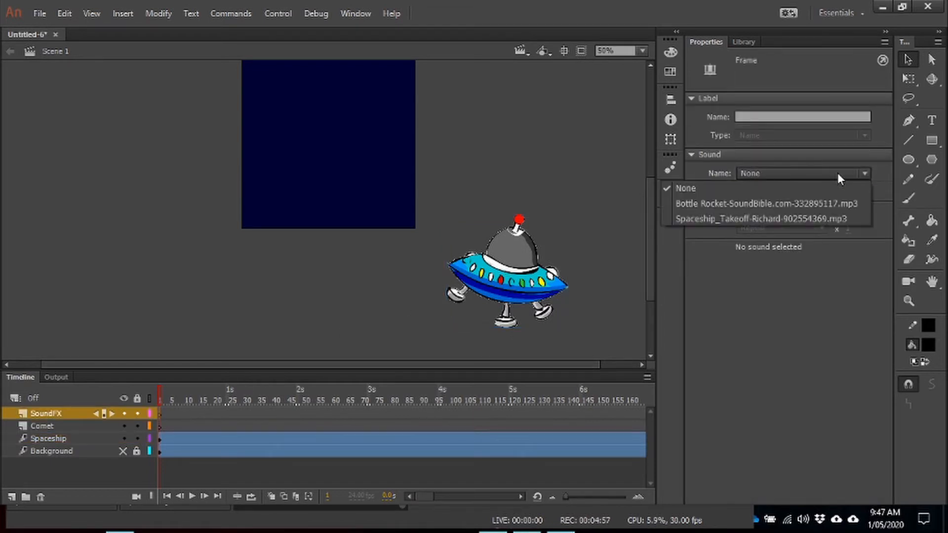
click(762, 214)
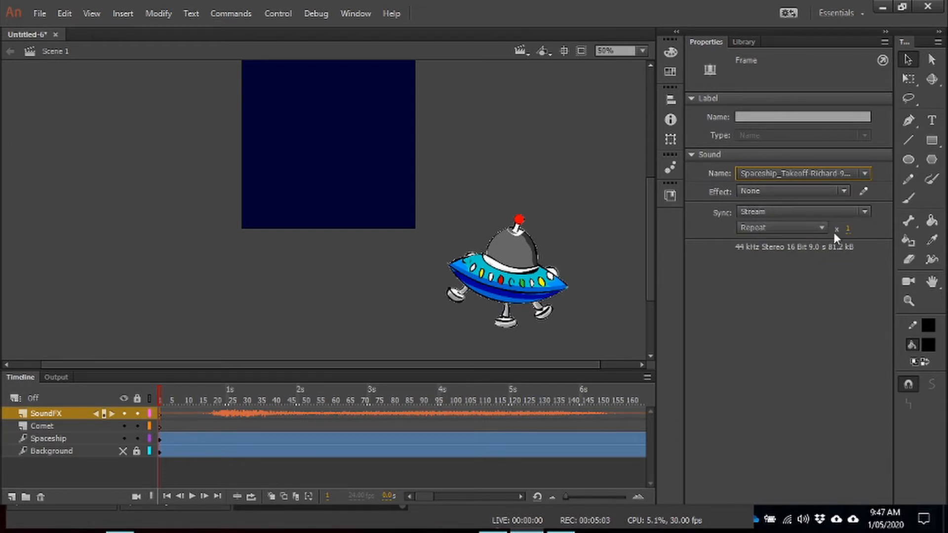
Try Event sync for the takeoff sound, and set it back to Stream
click(864, 212)
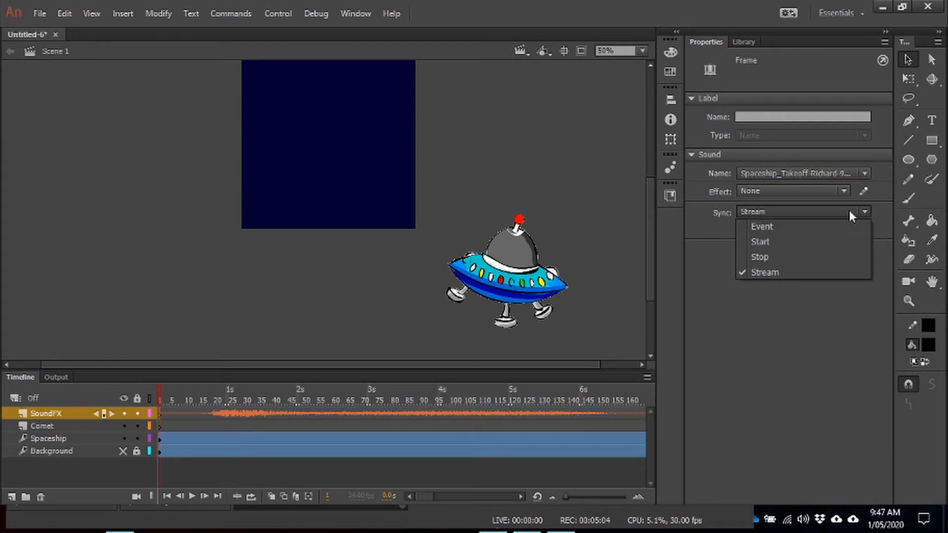
click(766, 223)
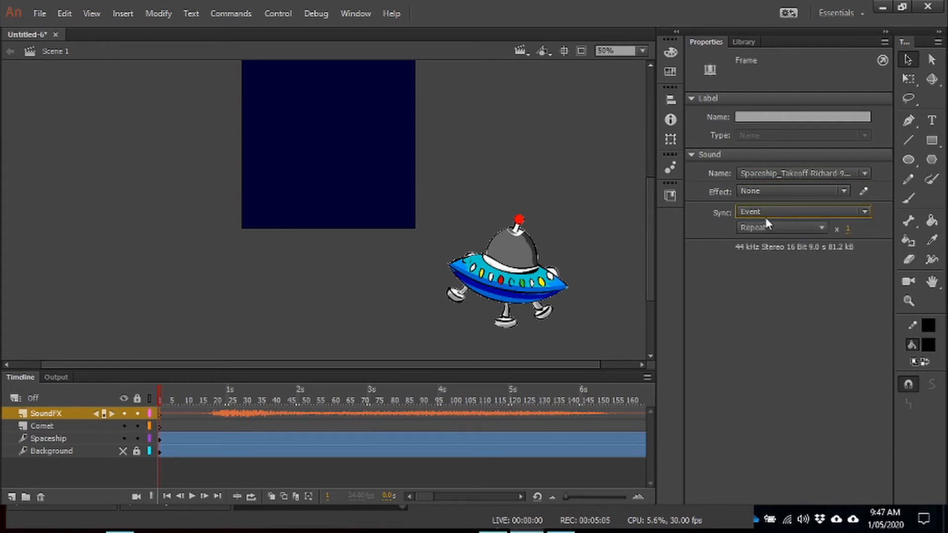
click(865, 211)
click(767, 269)
Insert a keyframe at frame 19 of the Spaceship layer, where the takeoff sound's waveform gets louder
drag(161, 390, 212, 395)
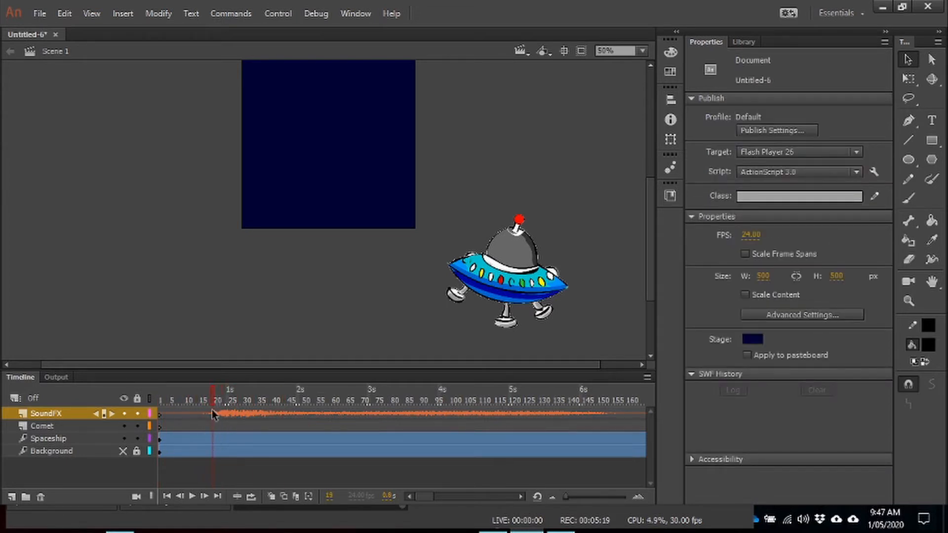
click(214, 453)
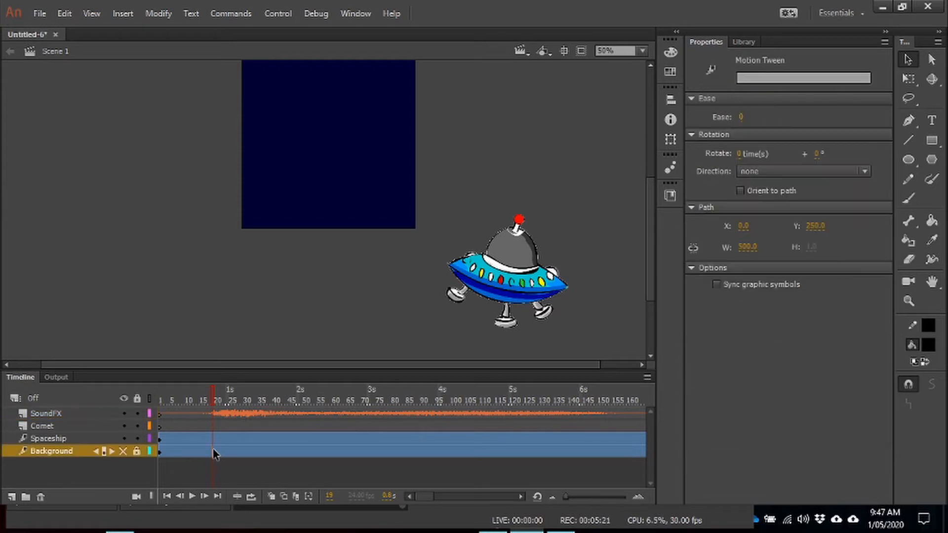
click(216, 441)
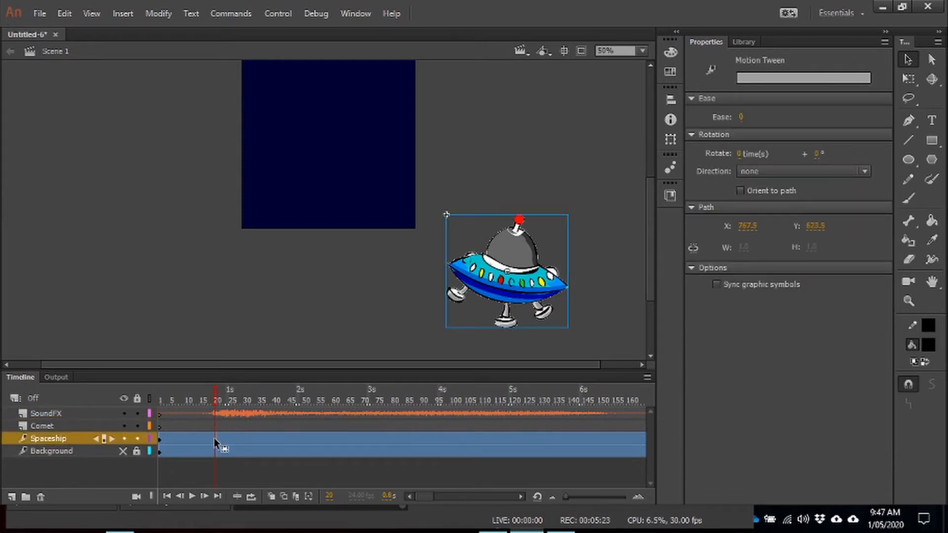
click(214, 438)
right_click(492, 265)
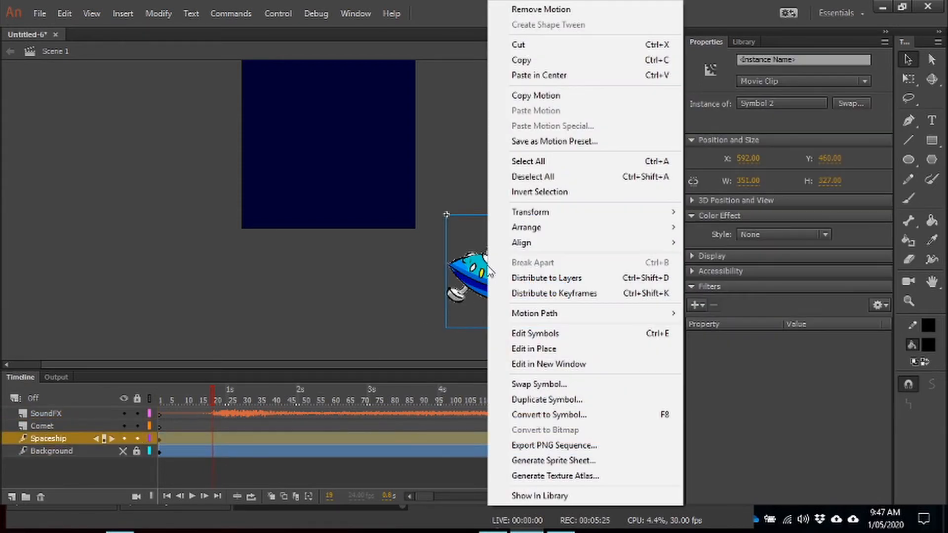
click(217, 440)
right_click(213, 439)
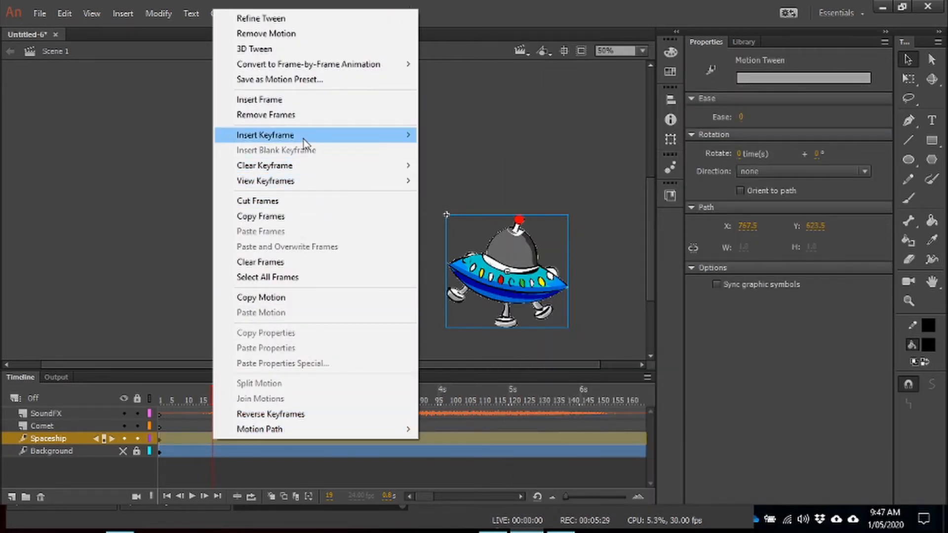
mouse_move(405, 134)
click(444, 227)
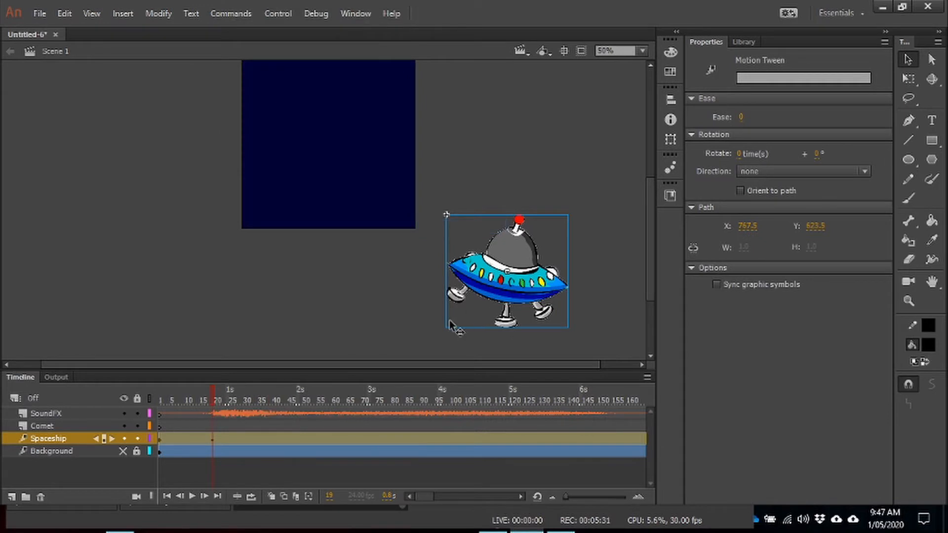
Review the takeoff sound's sync options, the first frames of the Comet and Spaceship layers, and the spaceship's frame 19 keyframe
click(160, 412)
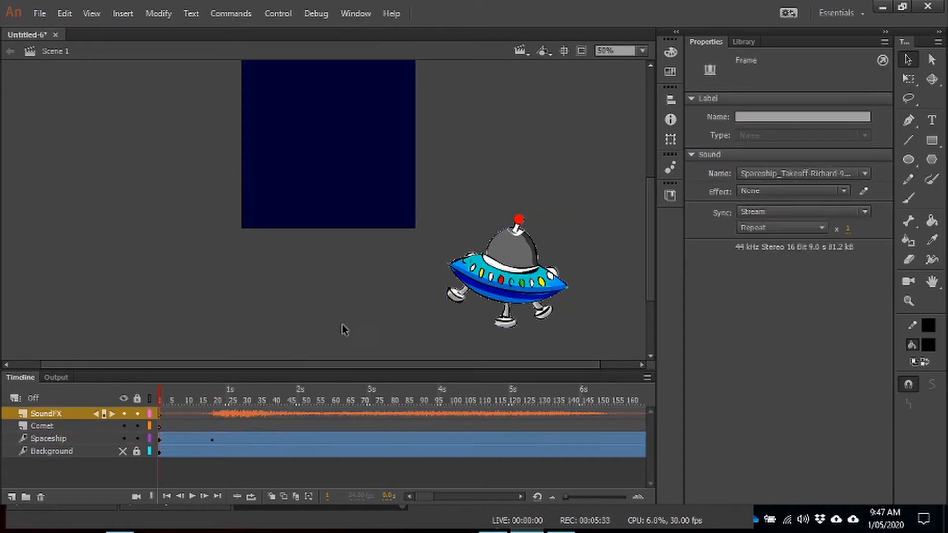
click(866, 211)
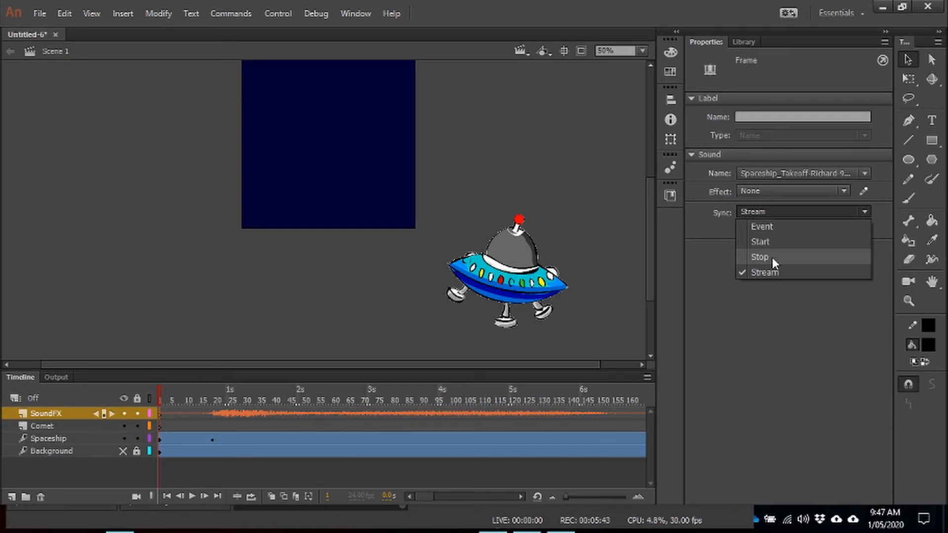
click(733, 330)
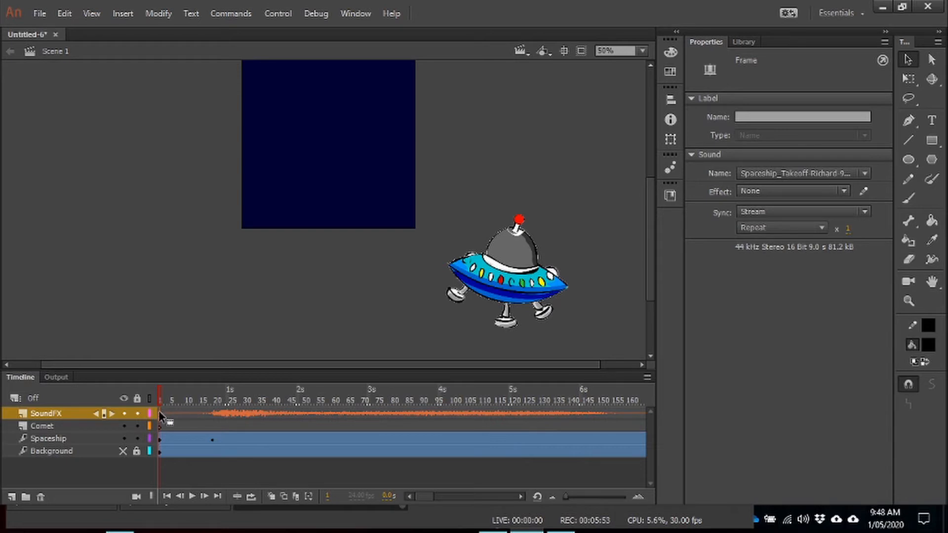
click(161, 428)
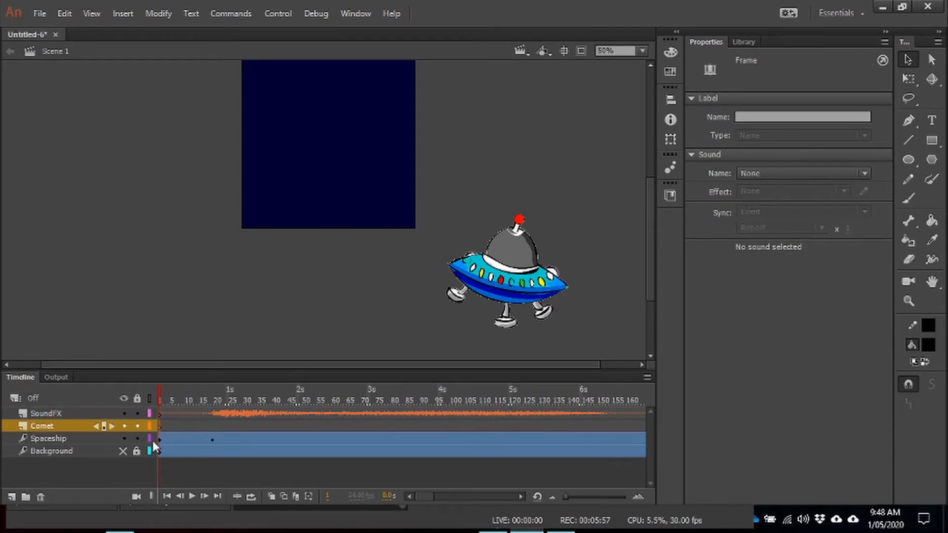
click(160, 438)
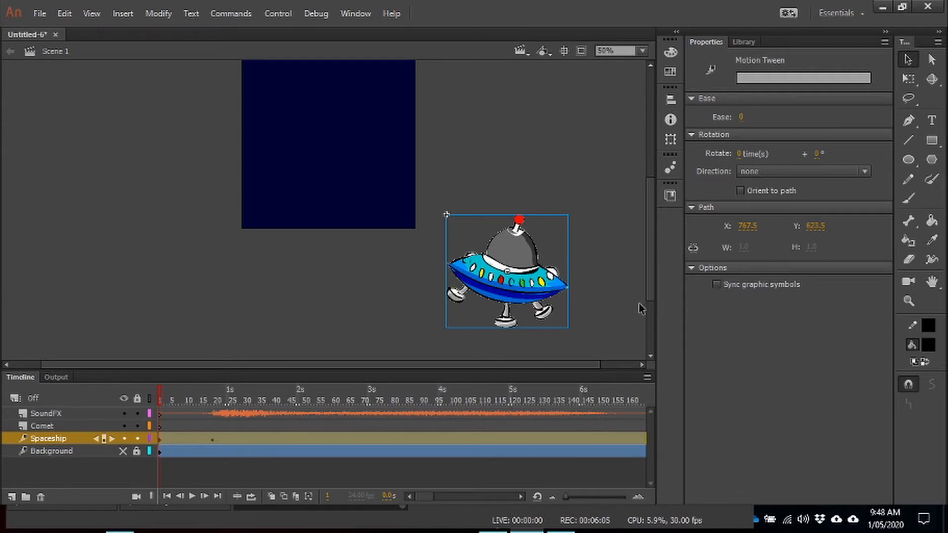
click(213, 439)
scroll(476, 228, down, 3)
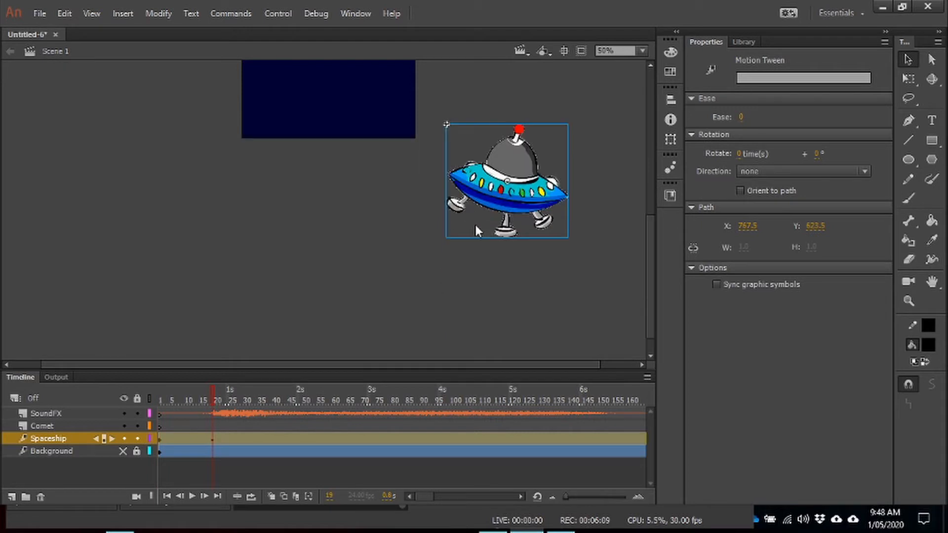
scroll(444, 324, up, 3)
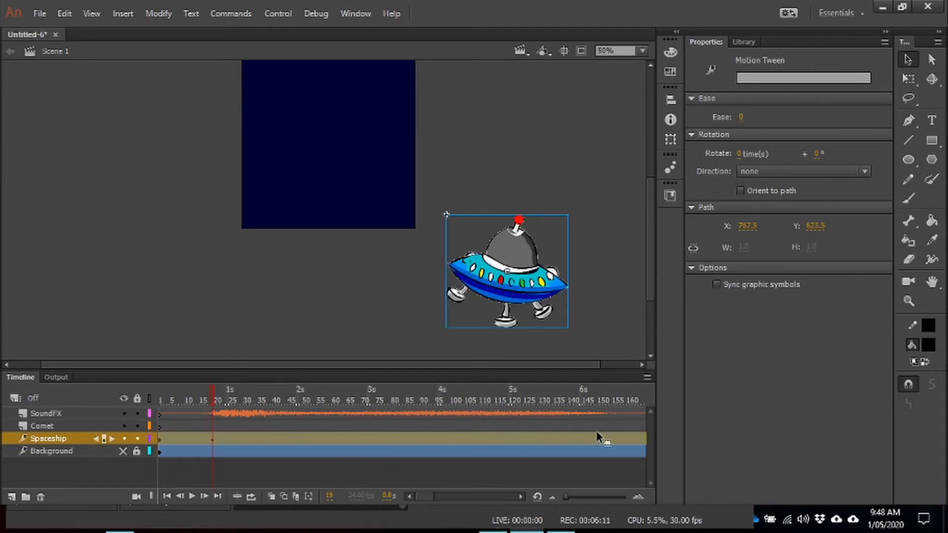
At frame 97, shrink the spaceship to about 175 × 163 px and move it onto the stage at about X 114, Y 68
click(442, 444)
click(523, 242)
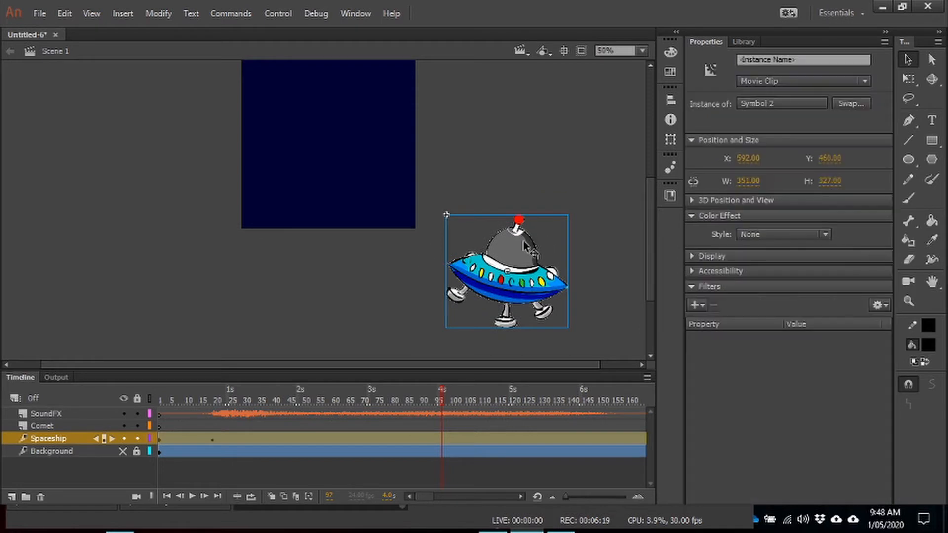
click(908, 79)
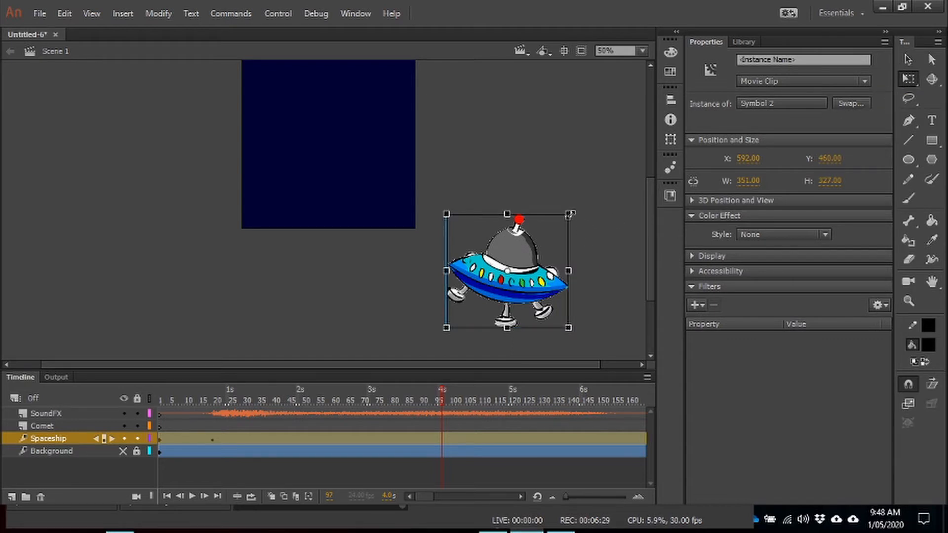
drag(570, 213, 547, 246)
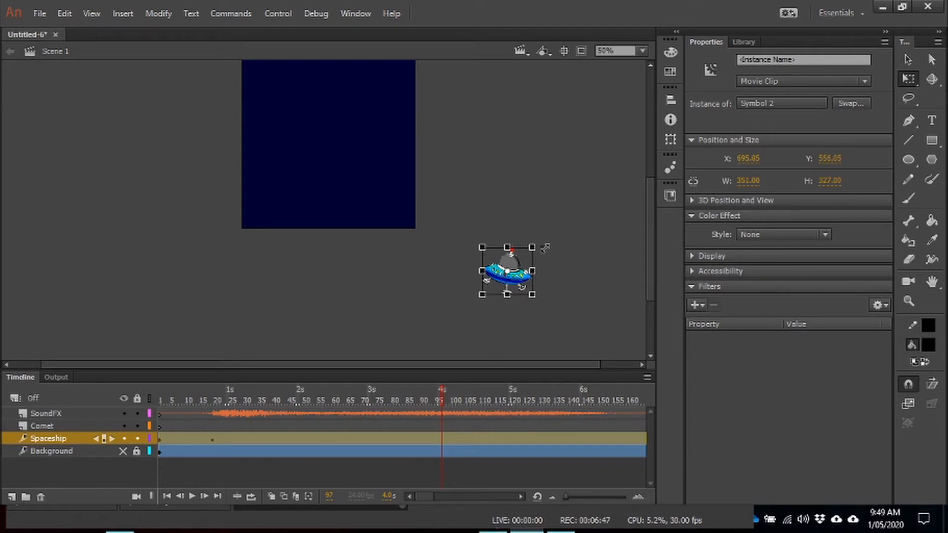
drag(545, 248, 514, 258)
drag(541, 232, 314, 100)
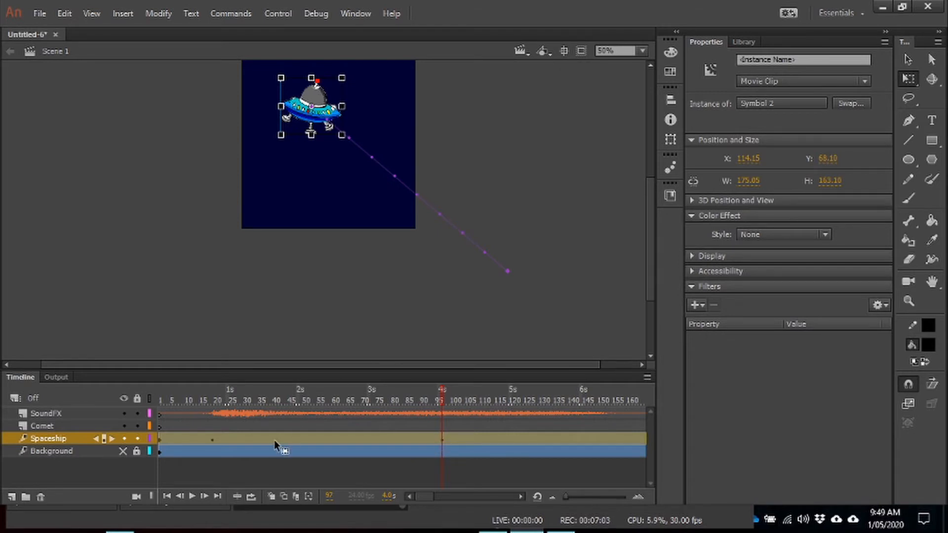
Set the sync of the takeoff sound in frame 1 of the SoundFX layer to Start
drag(442, 390, 431, 390)
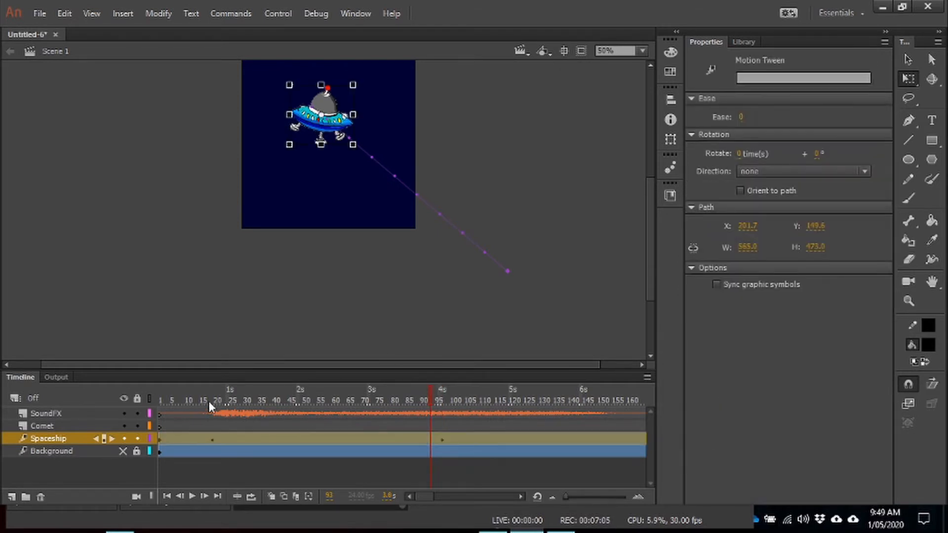
click(160, 415)
click(807, 211)
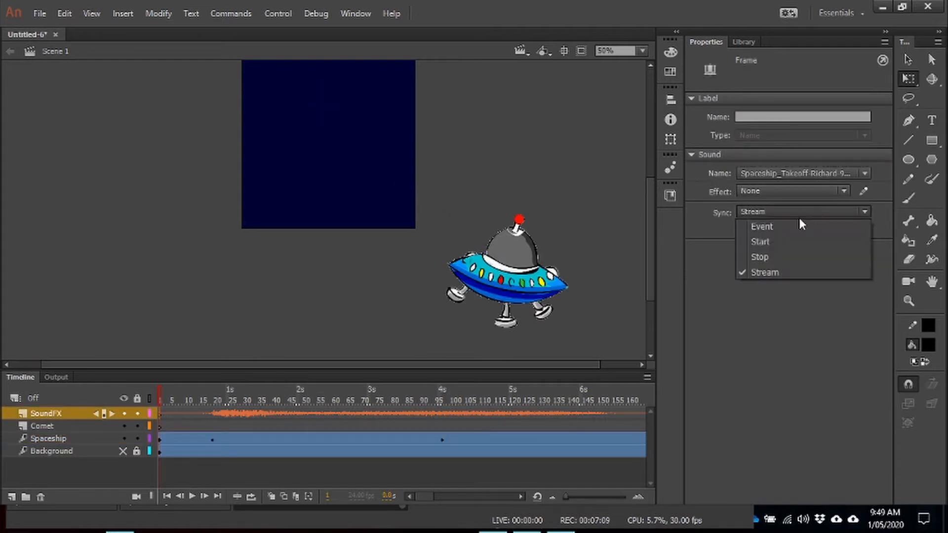
click(766, 242)
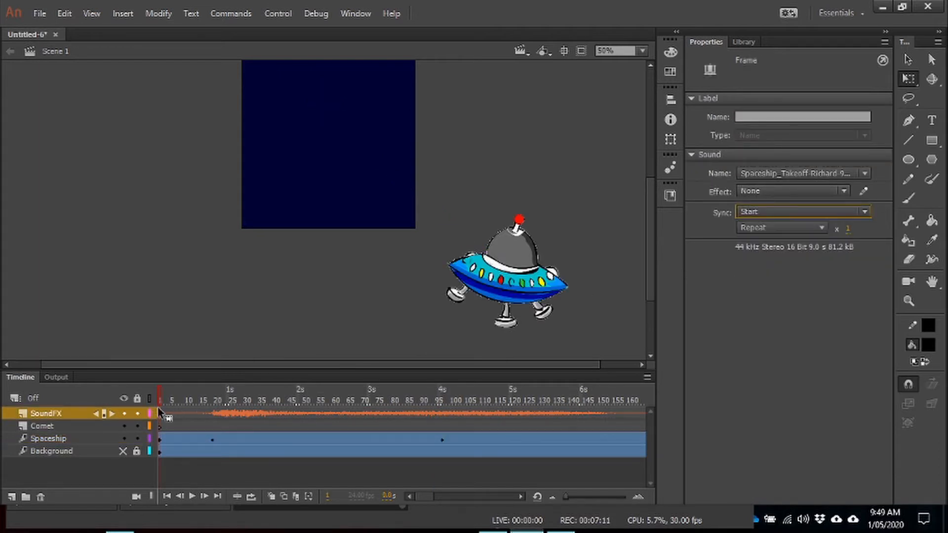
Scrub the timeline from frame 5 to frame 98 to review the spaceship's flight
click(172, 393)
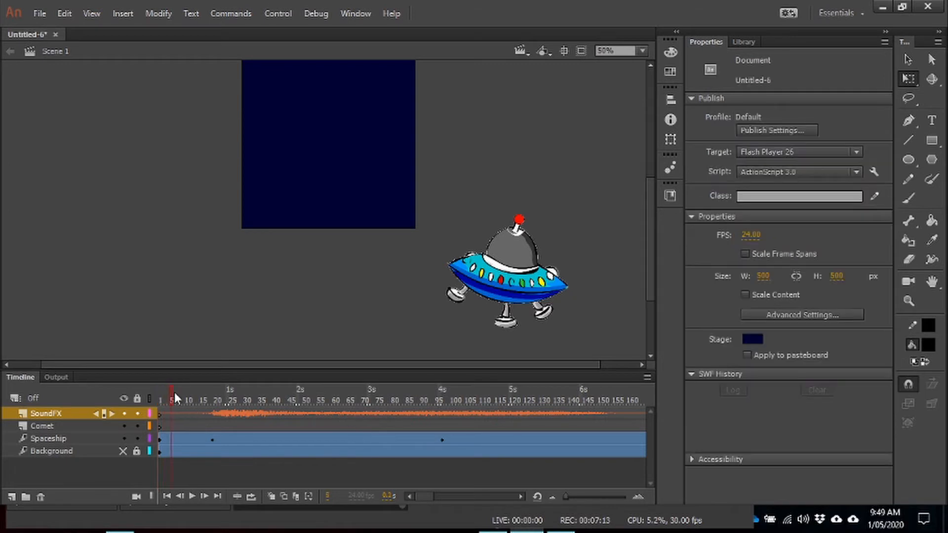
drag(213, 391, 445, 400)
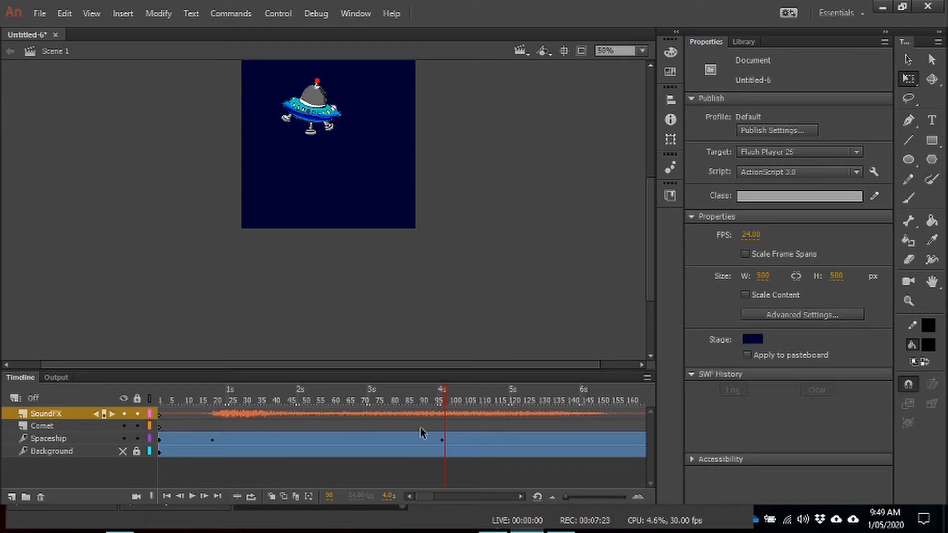
mouse_move(425, 493)
mouse_down()
mouse_move(439, 493)
mouse_move(424, 496)
mouse_up()
Insert a blank keyframe at frame 74 of the Comet layer
click(160, 427)
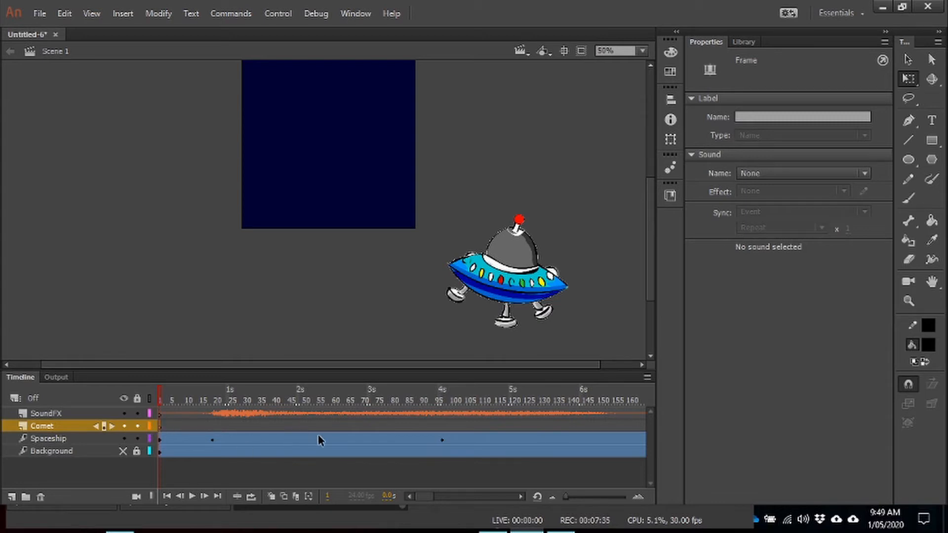
click(373, 428)
right_click(374, 428)
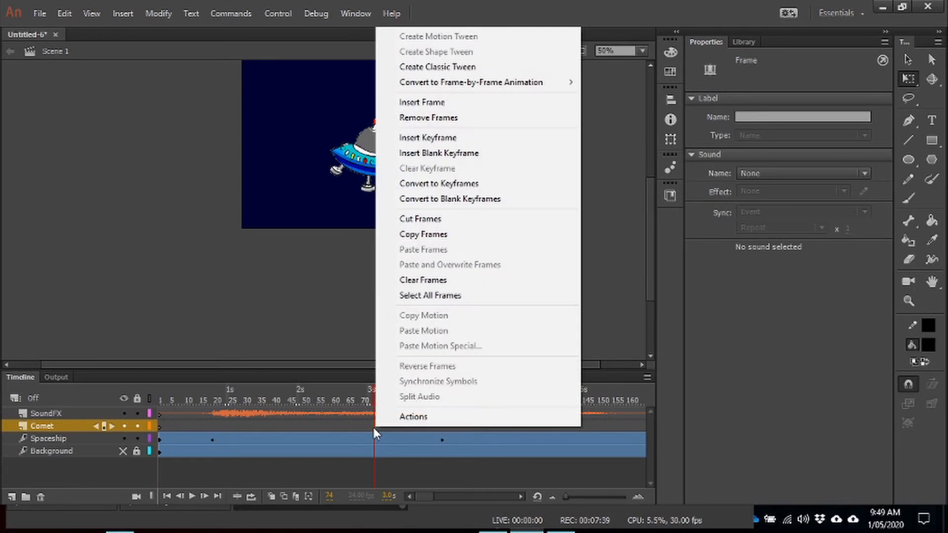
click(439, 153)
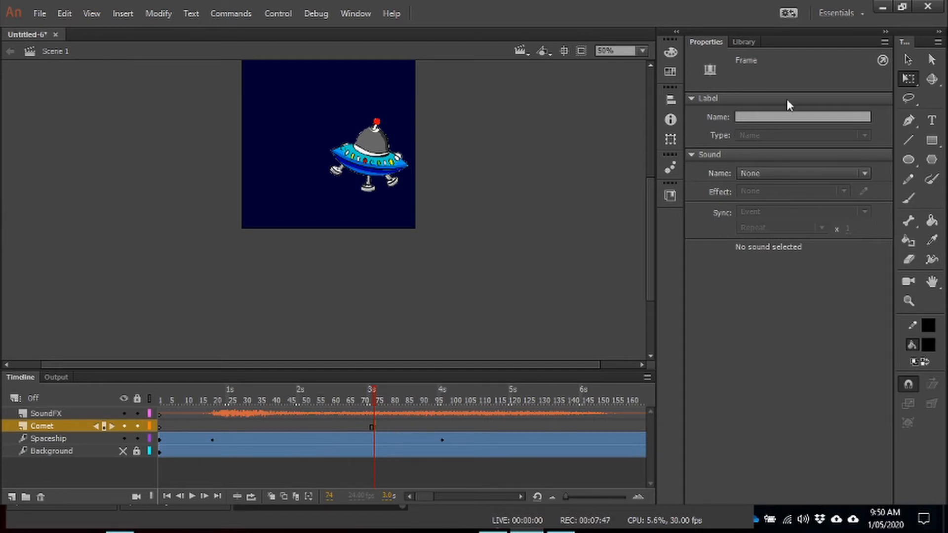
Place Comet.png from the library at frame 74 of the Comet layer, shrink it to about a quarter size and position it off the stage's lower-right corner
click(743, 42)
click(736, 227)
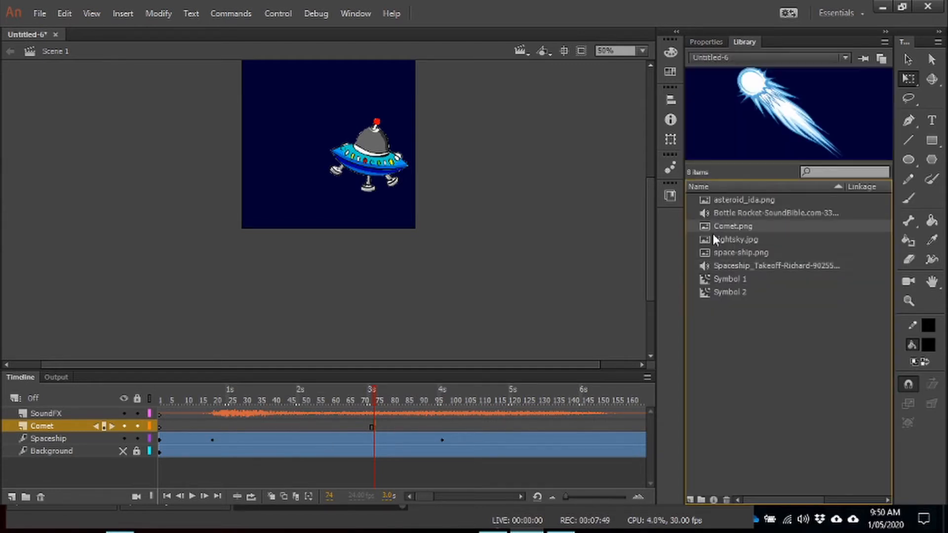
drag(510, 270, 491, 281)
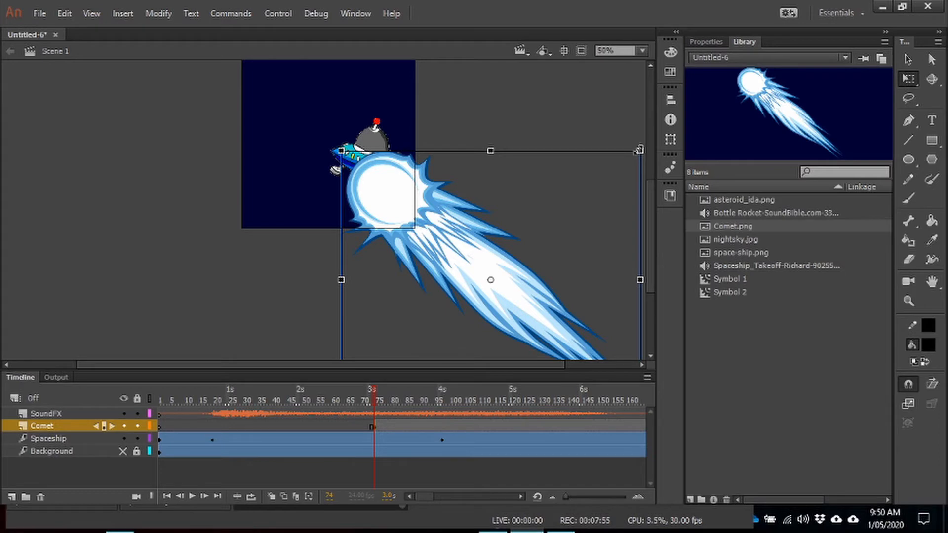
drag(639, 149, 528, 233)
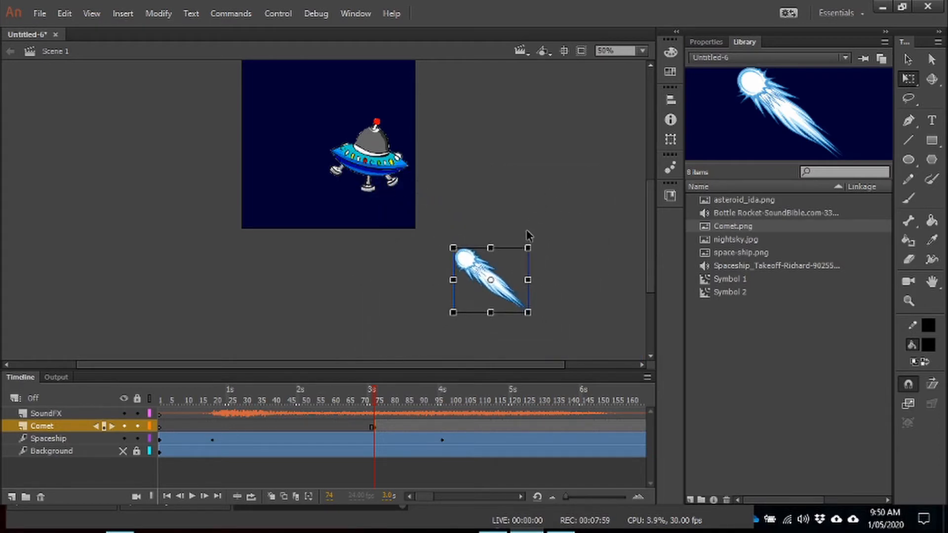
drag(502, 296, 528, 288)
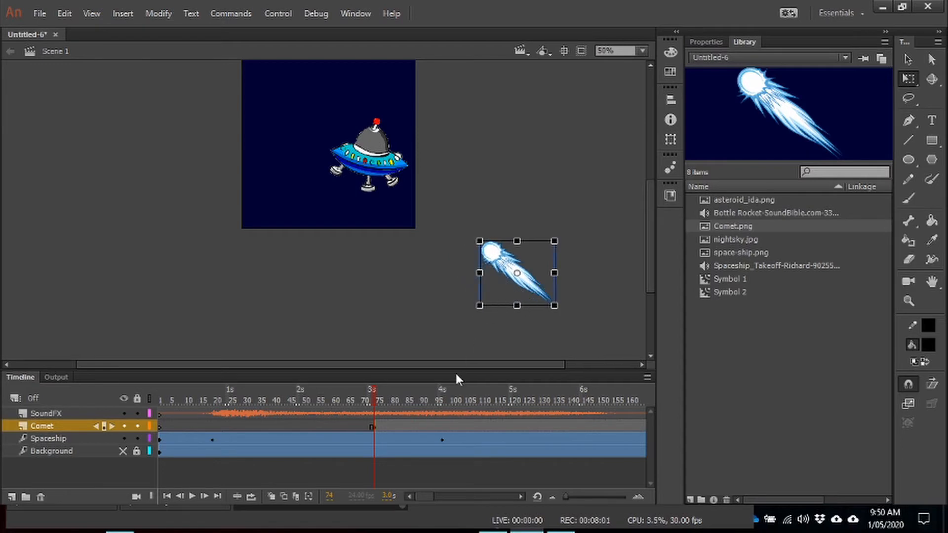
Create a motion tween on the Comet layer, converting the comet image to a symbol
right_click(428, 428)
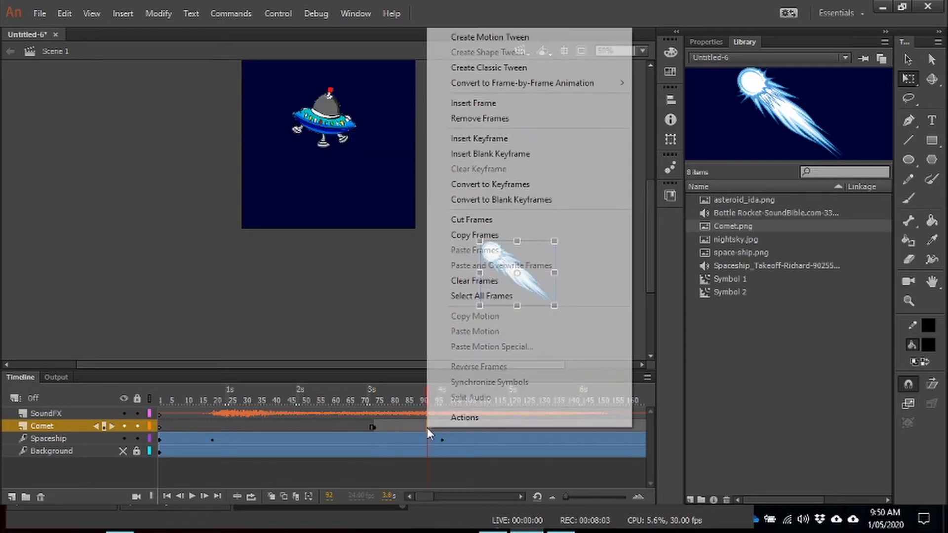
click(489, 37)
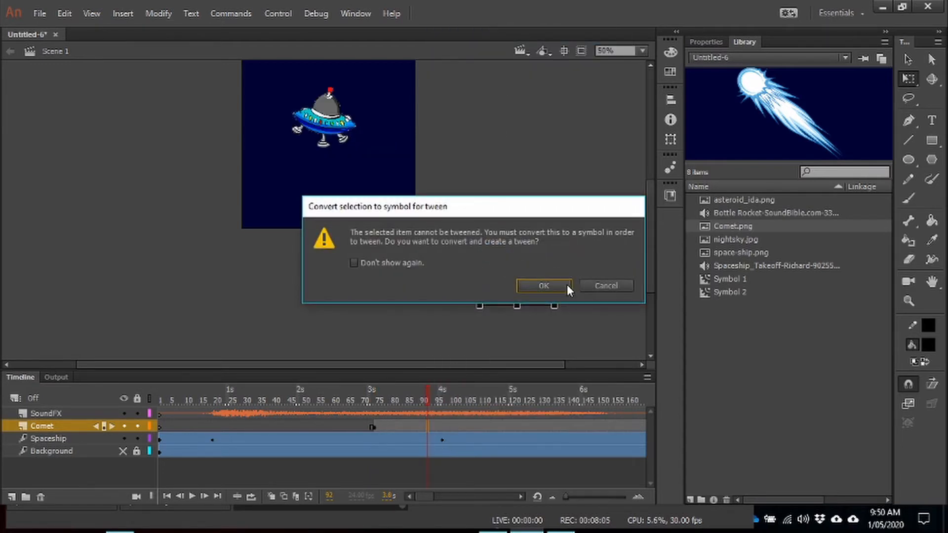
click(545, 286)
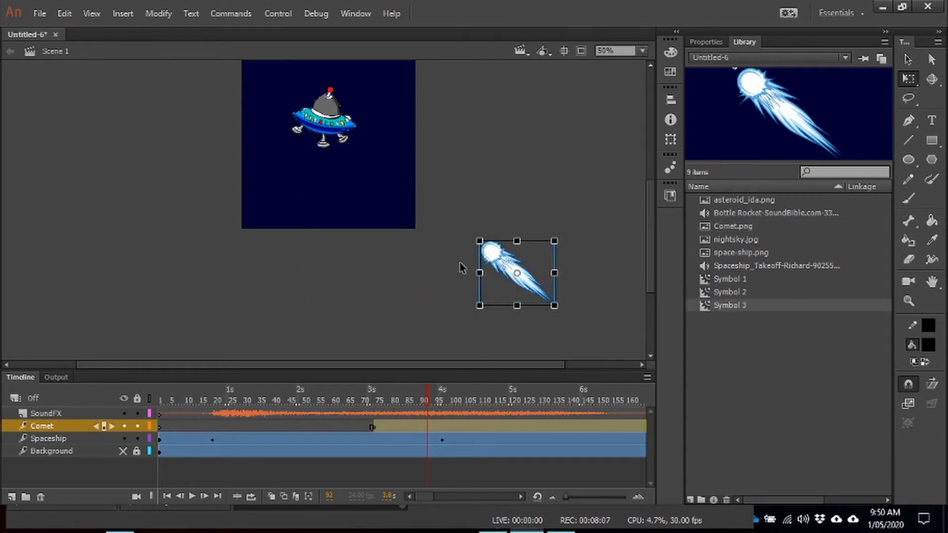
At frame 155, move the comet diagonally across the stage to just outside its upper-left corner
click(521, 496)
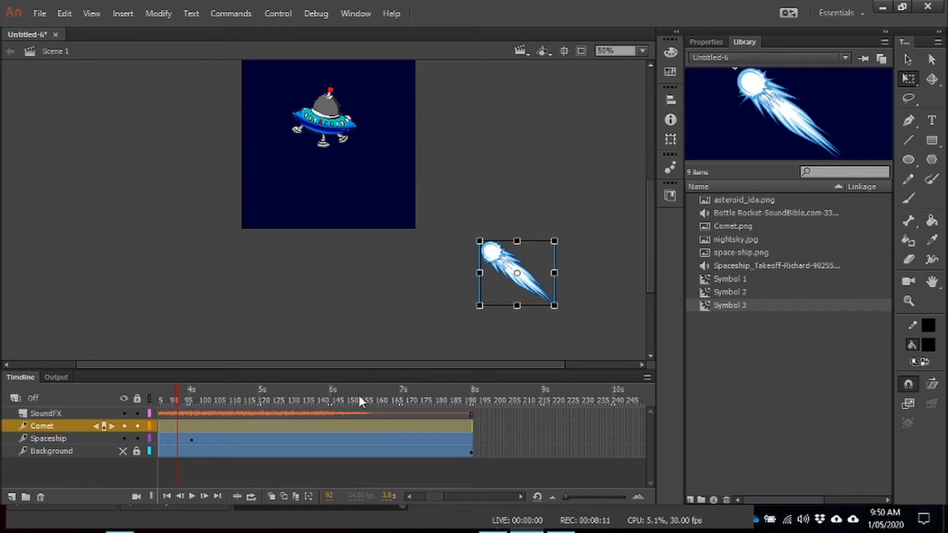
drag(188, 389, 208, 401)
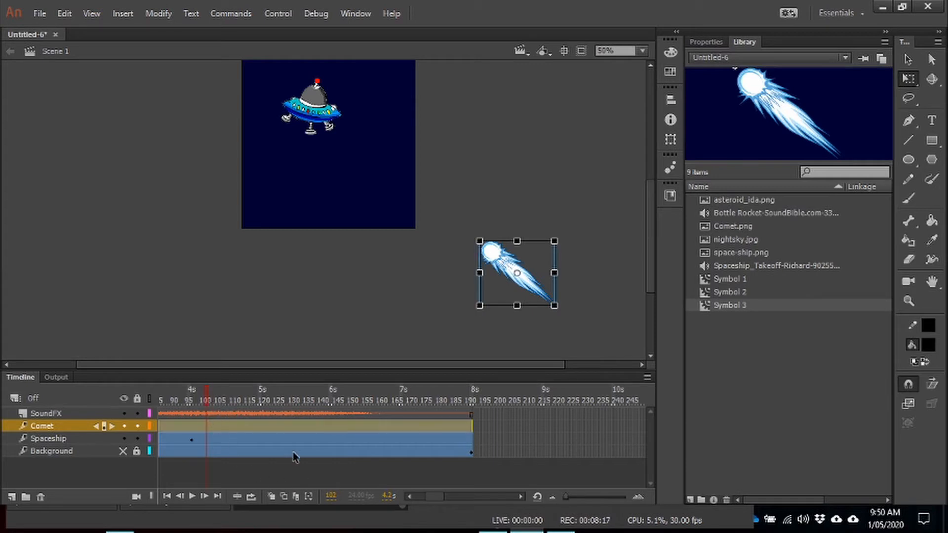
click(408, 496)
click(408, 496)
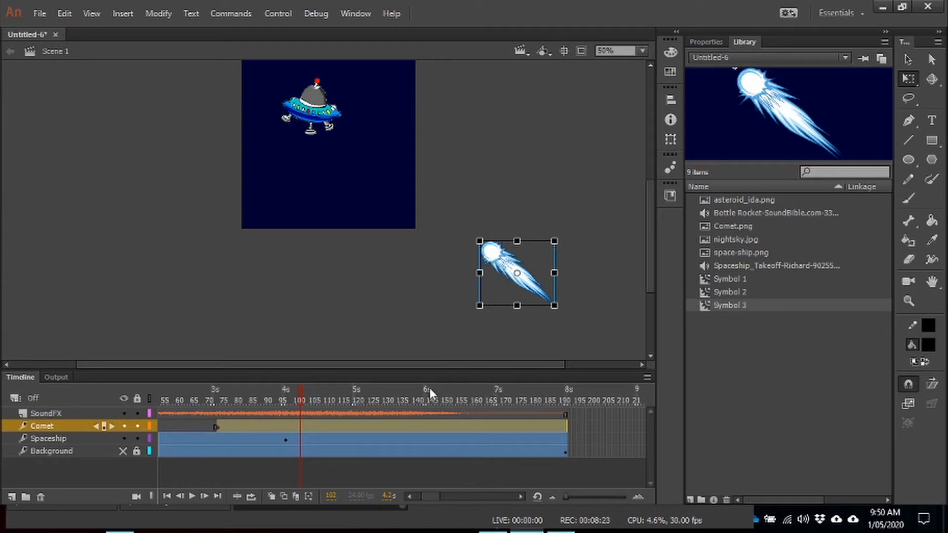
click(456, 395)
drag(499, 262, 198, 10)
scroll(219, 117, up, 4)
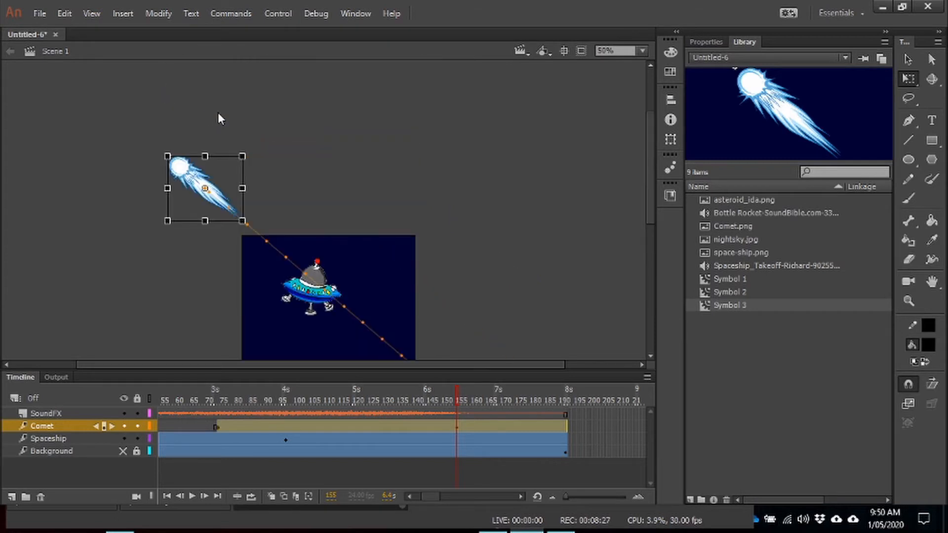
scroll(220, 119, down, 2)
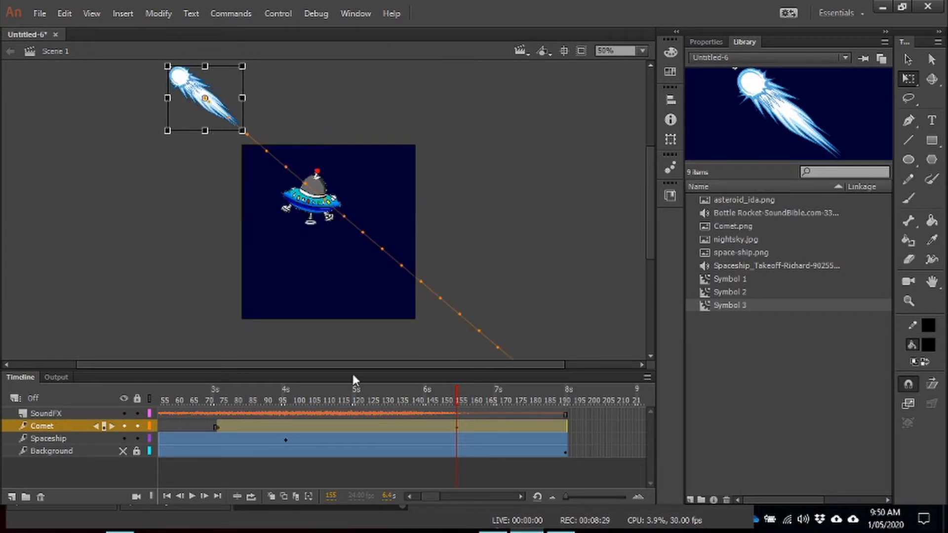
Scrub back through the comet's flight to frame 101 and lock the Comet and SoundFX layers
drag(437, 392, 298, 387)
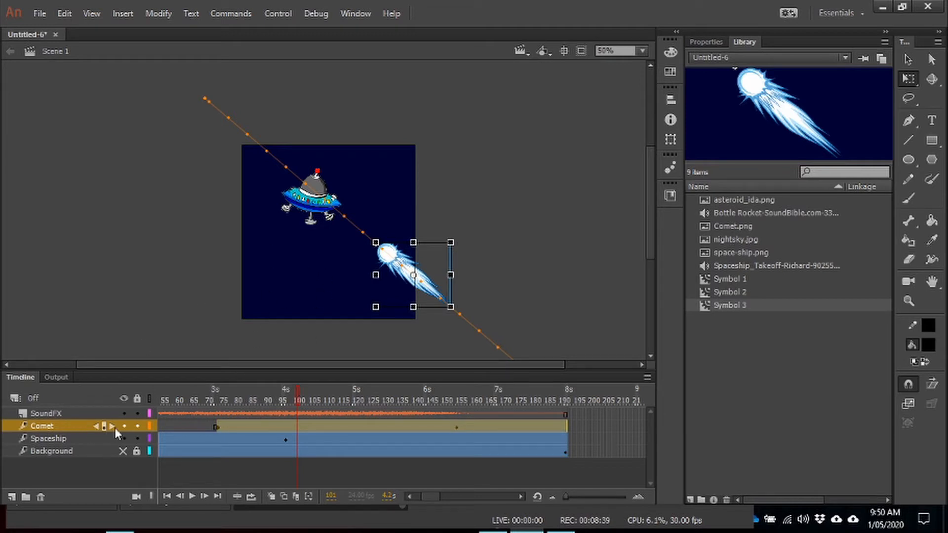
drag(138, 428, 138, 414)
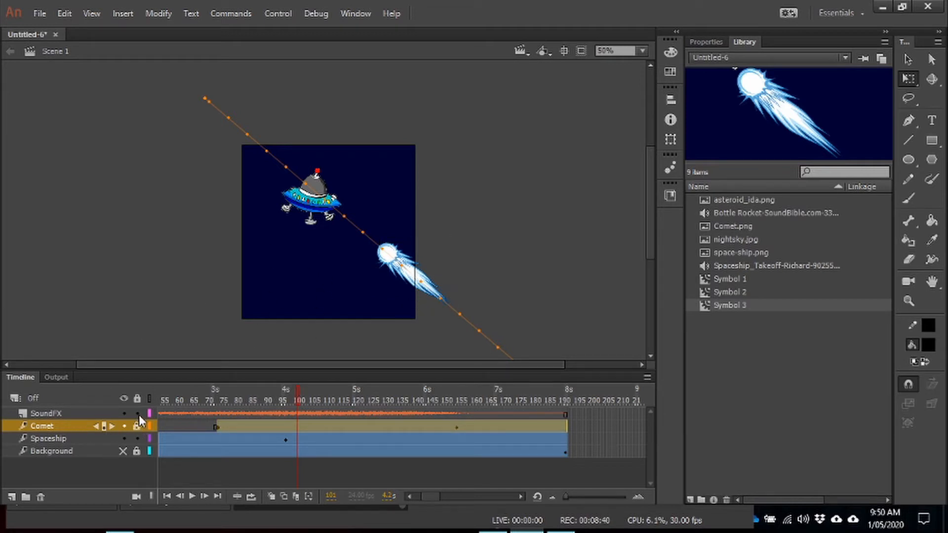
At frame 123 of the Spaceship layer, move the spaceship down into the stage's lower half and curve that part of its motion path to the left
click(47, 439)
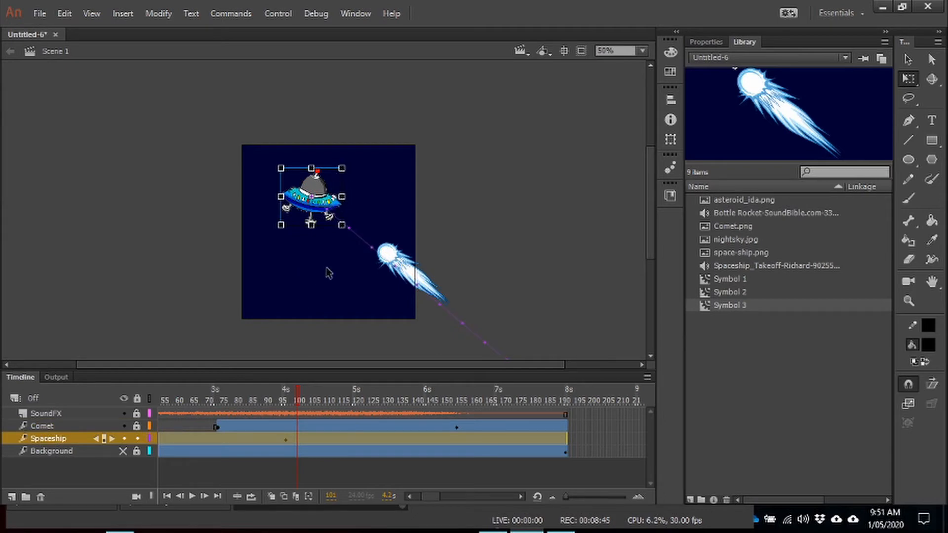
click(359, 438)
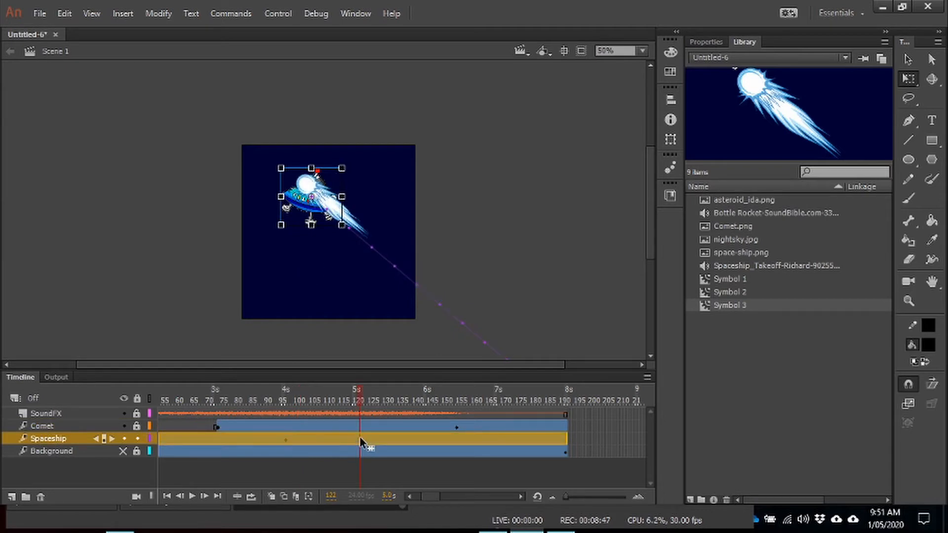
click(362, 439)
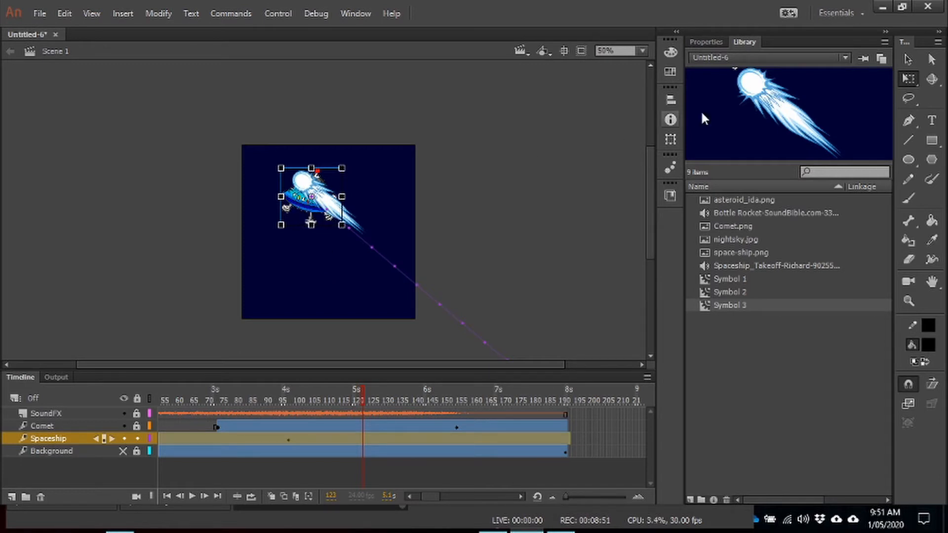
click(906, 60)
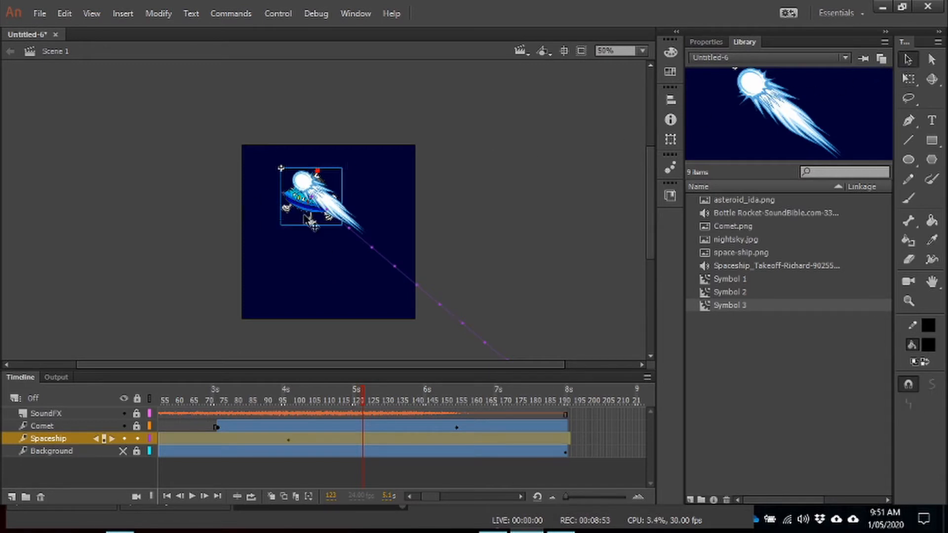
drag(311, 217, 303, 290)
drag(307, 226, 290, 223)
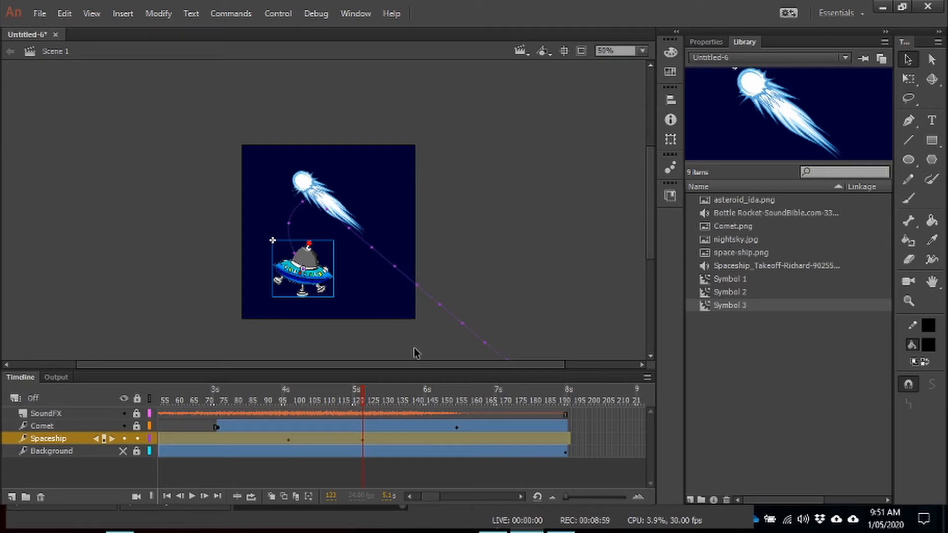
click(353, 396)
drag(351, 393, 369, 381)
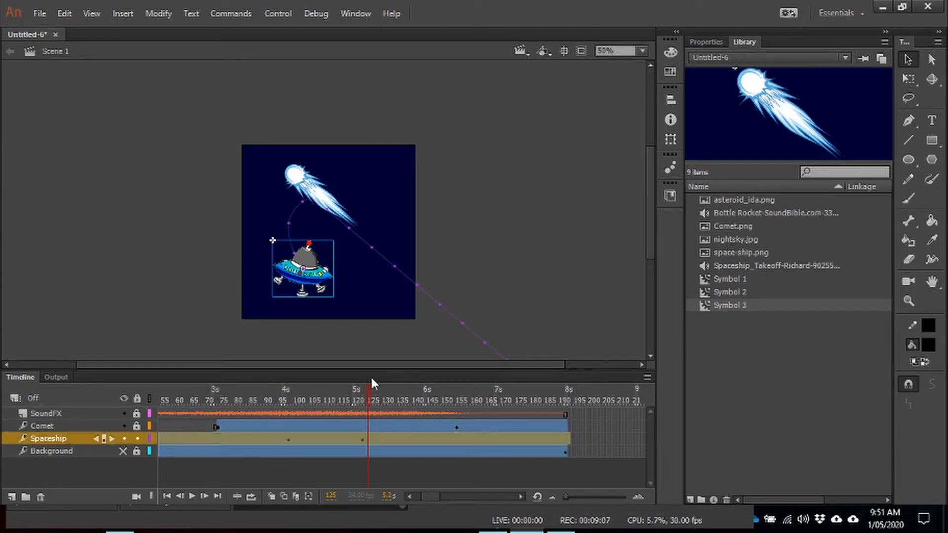
Remove the Spaceship layer's frames from frame 124 to the end
click(574, 440)
drag(587, 440, 366, 437)
right_click(366, 437)
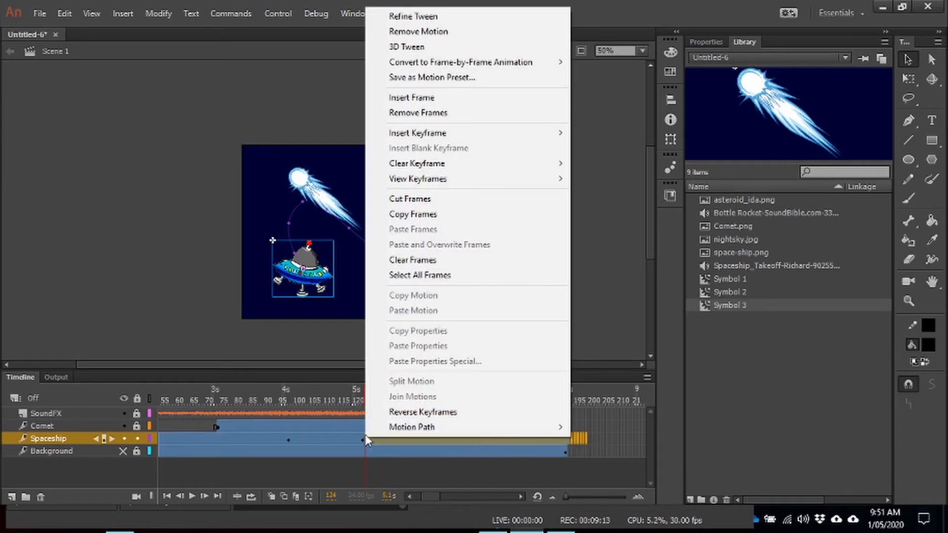
click(425, 113)
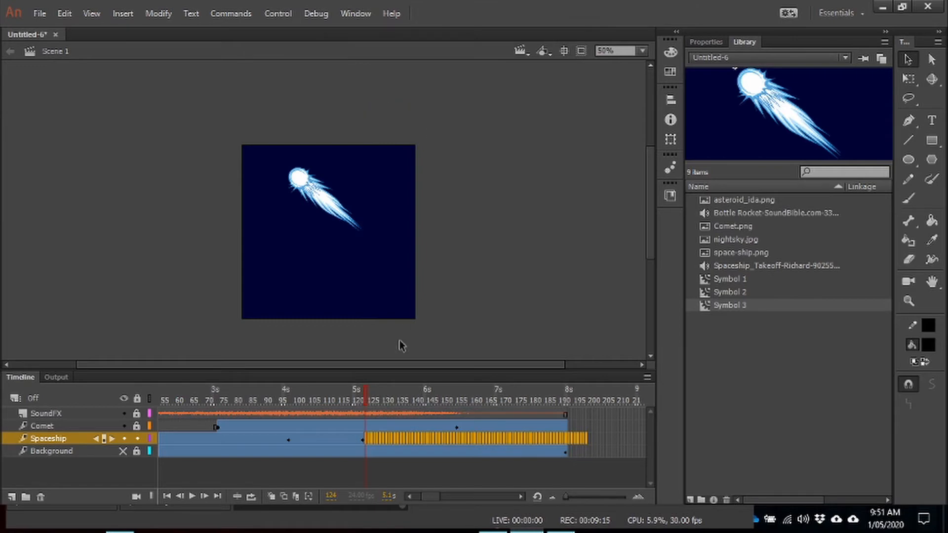
click(582, 439)
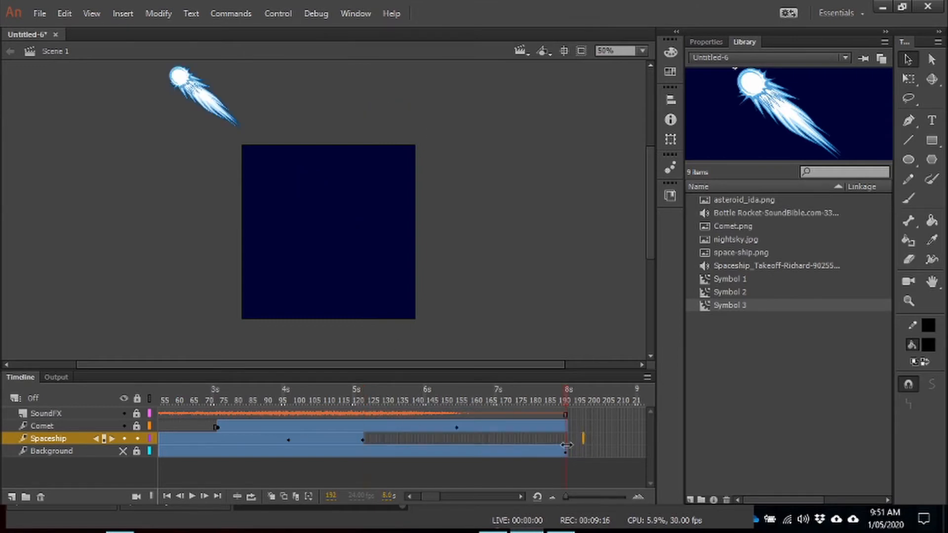
Insert a keyframe at frame 124 of the Spaceship layer
click(365, 439)
right_click(366, 440)
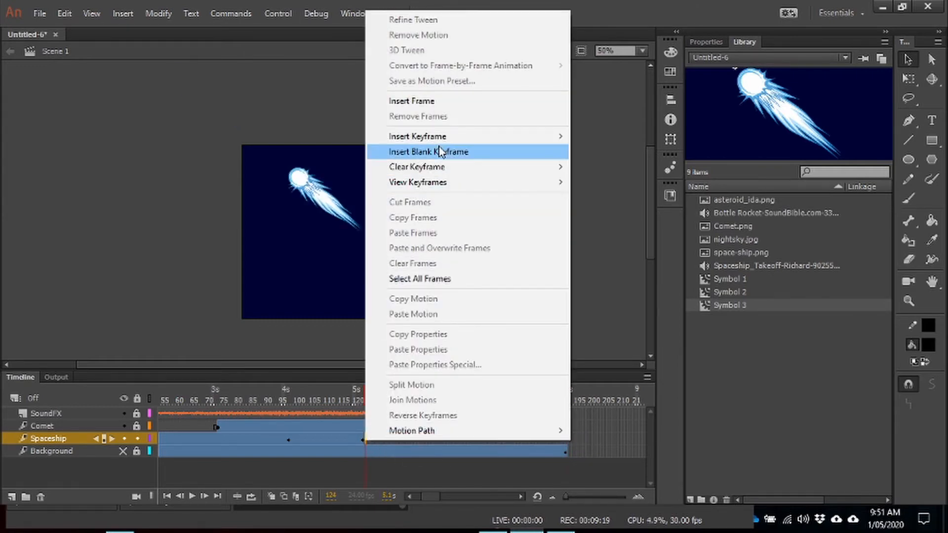
mouse_move(445, 145)
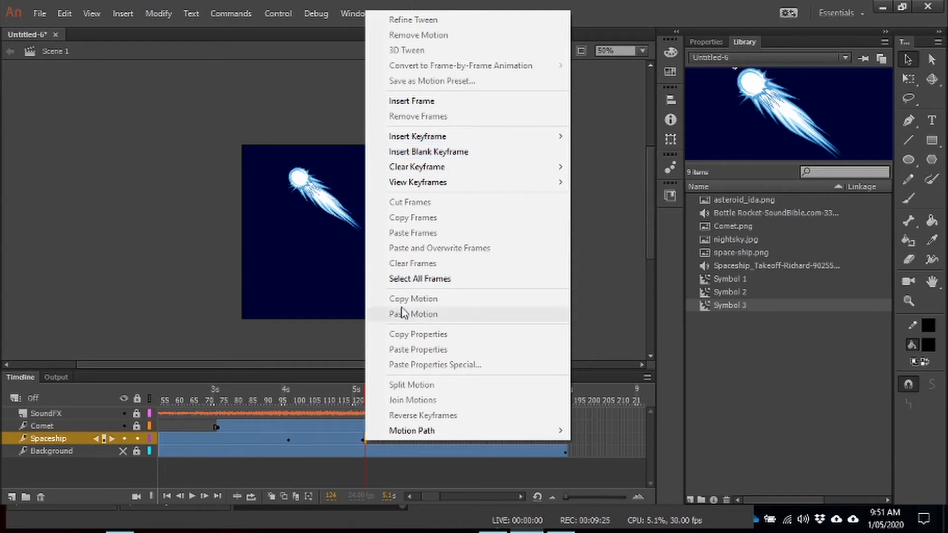
click(610, 230)
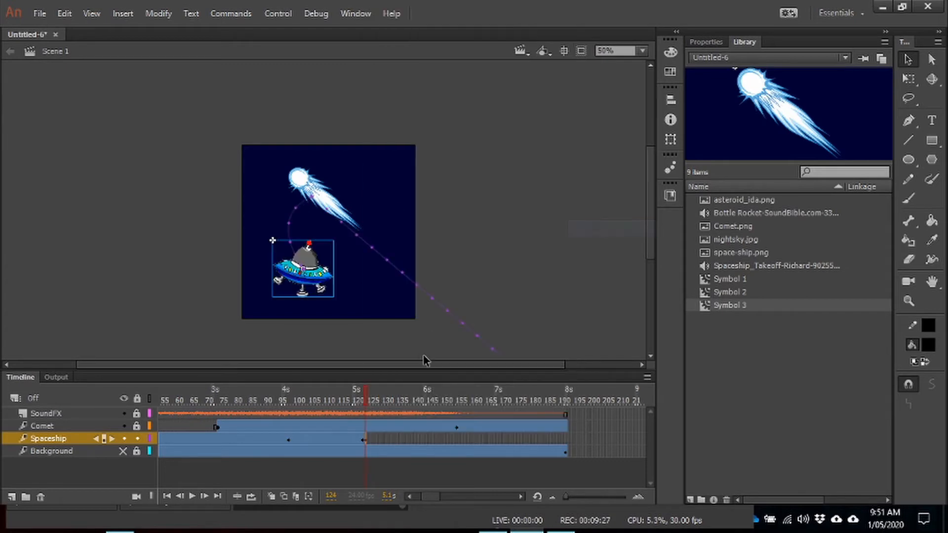
Insert a blank keyframe at frame 125 of the Spaceship layer
scroll(335, 339, up, 3)
scroll(332, 310, down, 3)
click(609, 50)
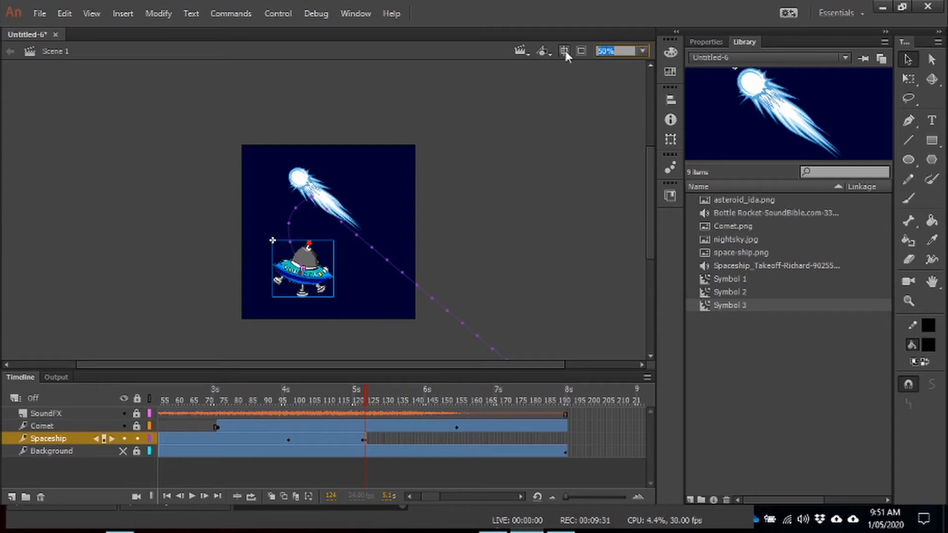
click(369, 440)
right_click(370, 443)
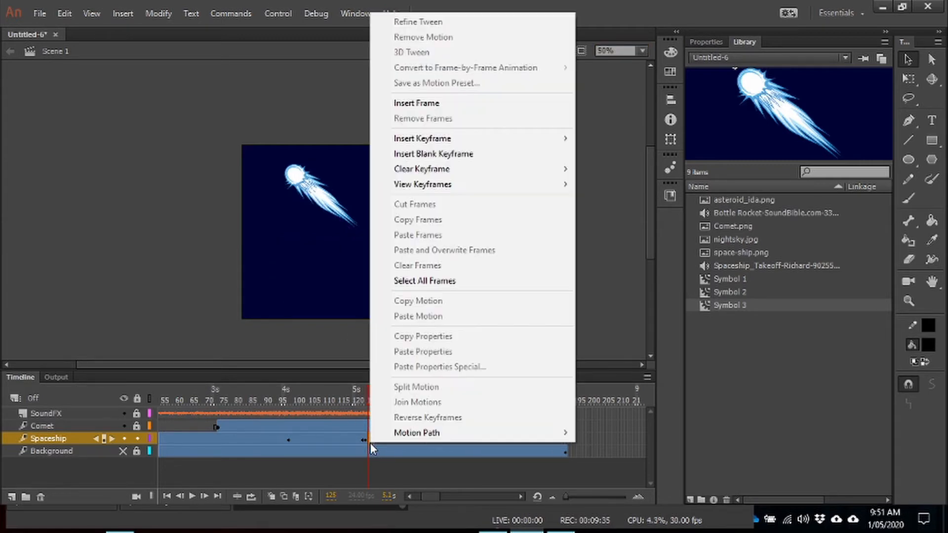
click(449, 154)
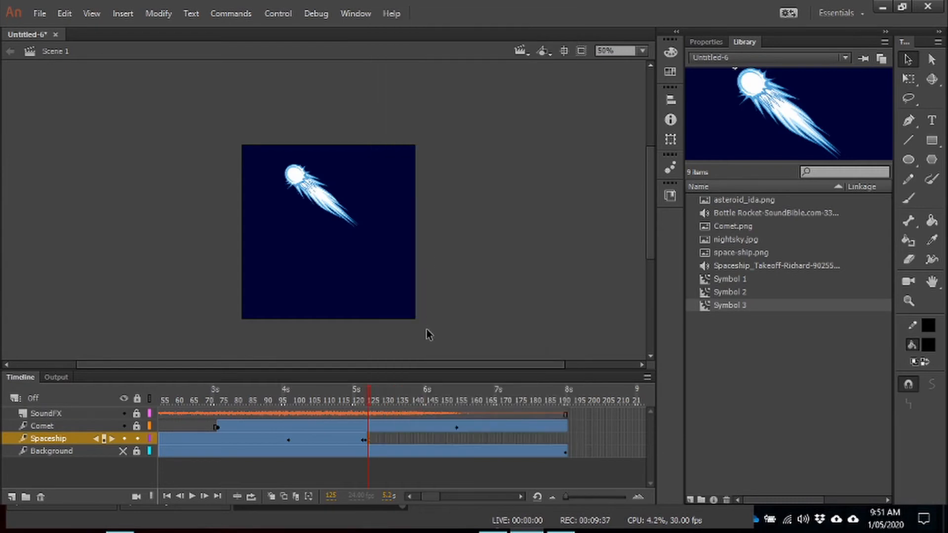
Extend the Spaceship layer's empty span by inserting a frame at frame 192
click(567, 439)
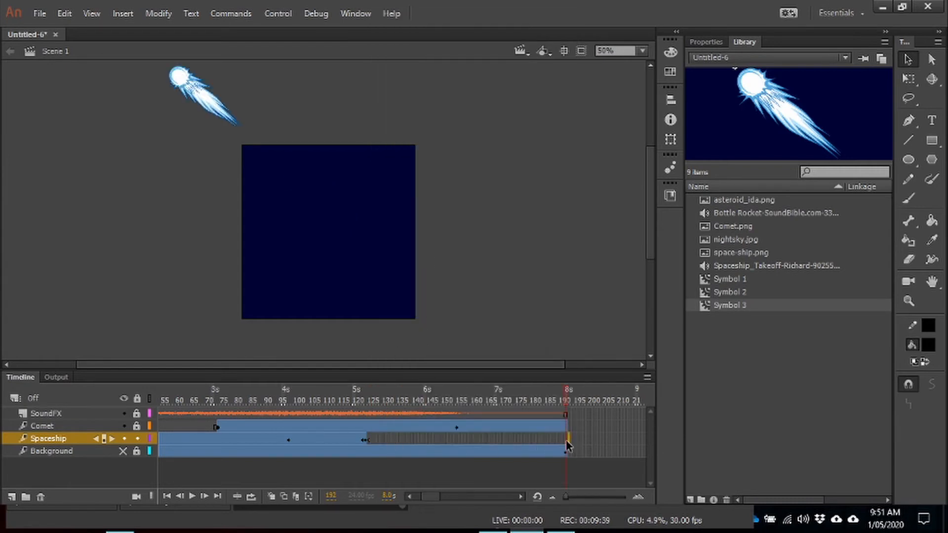
right_click(567, 443)
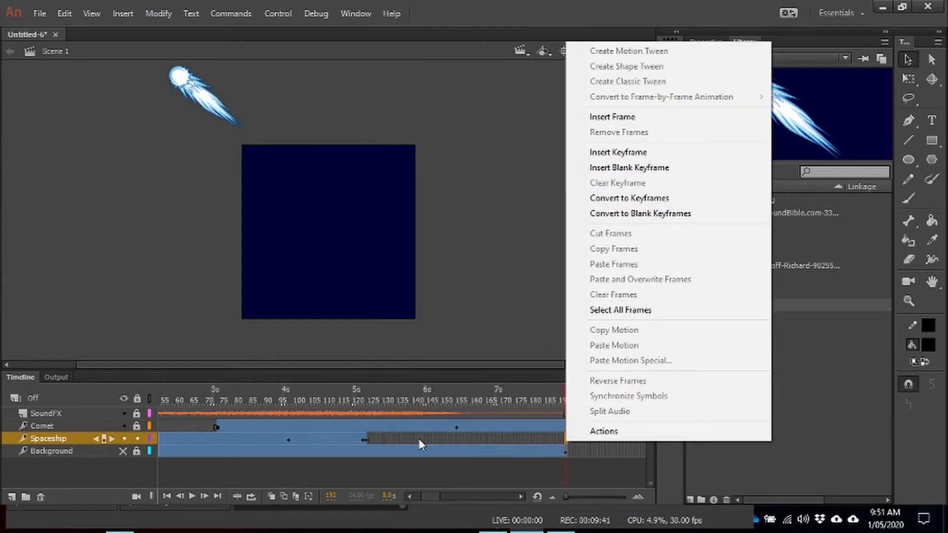
click(405, 440)
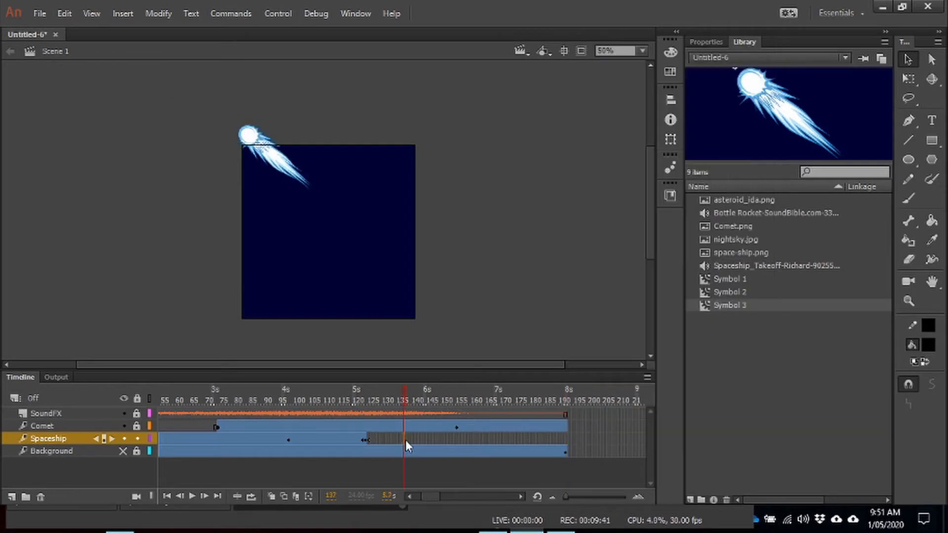
click(567, 440)
right_click(567, 440)
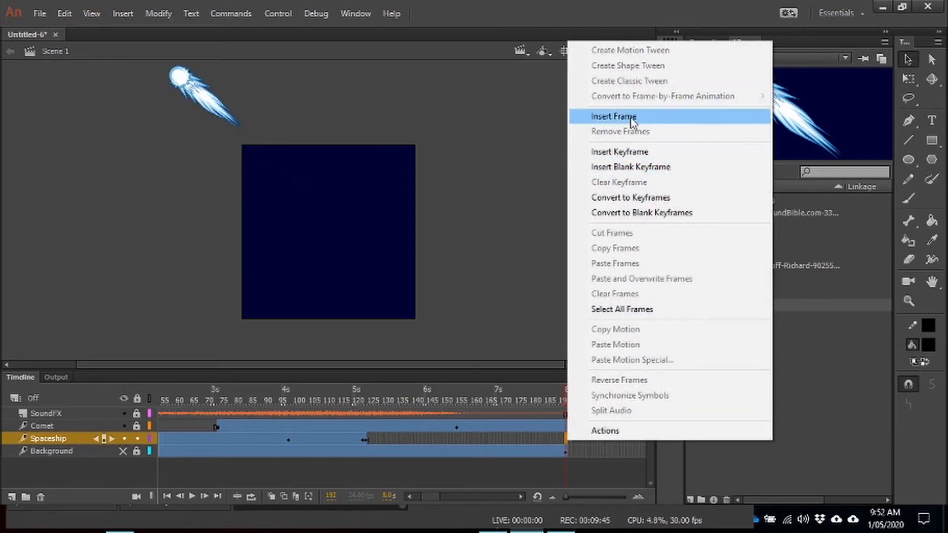
click(631, 121)
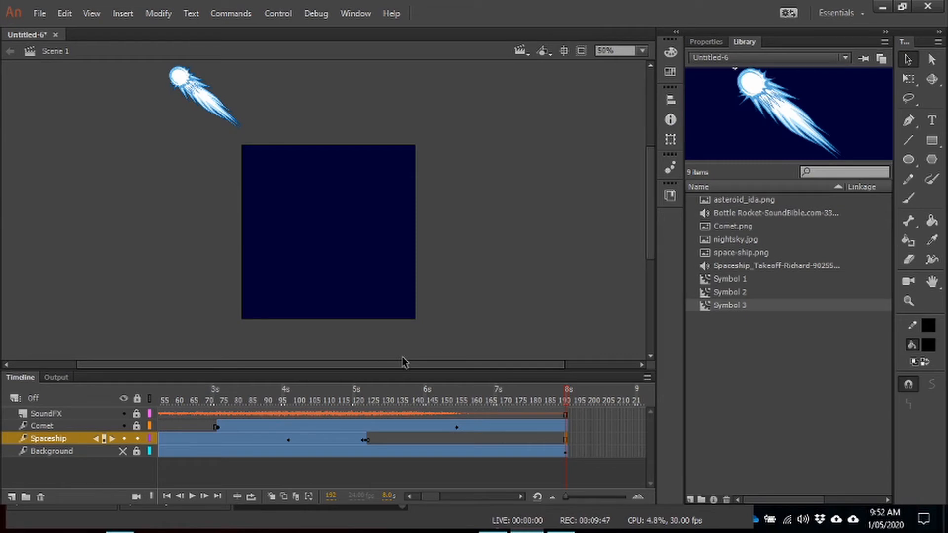
Remove the Spaceship layer's empty frames from frame 125 onward and extend its tween by inserting a frame at frame 192
drag(579, 440, 370, 438)
right_click(370, 438)
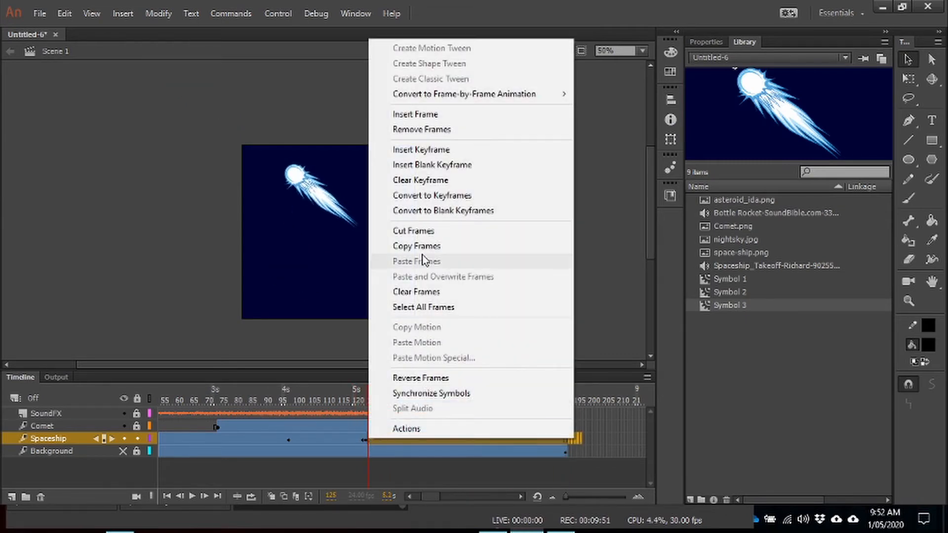
click(430, 131)
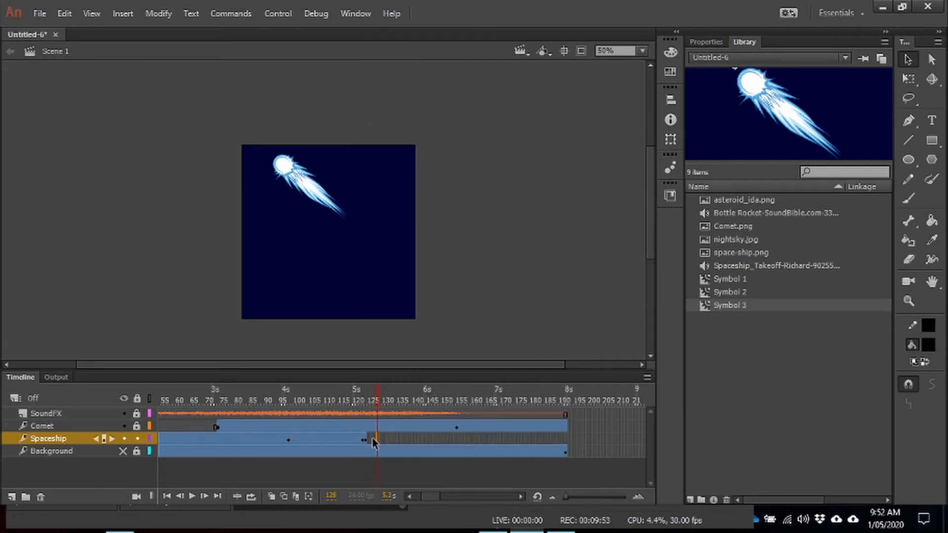
right_click(567, 442)
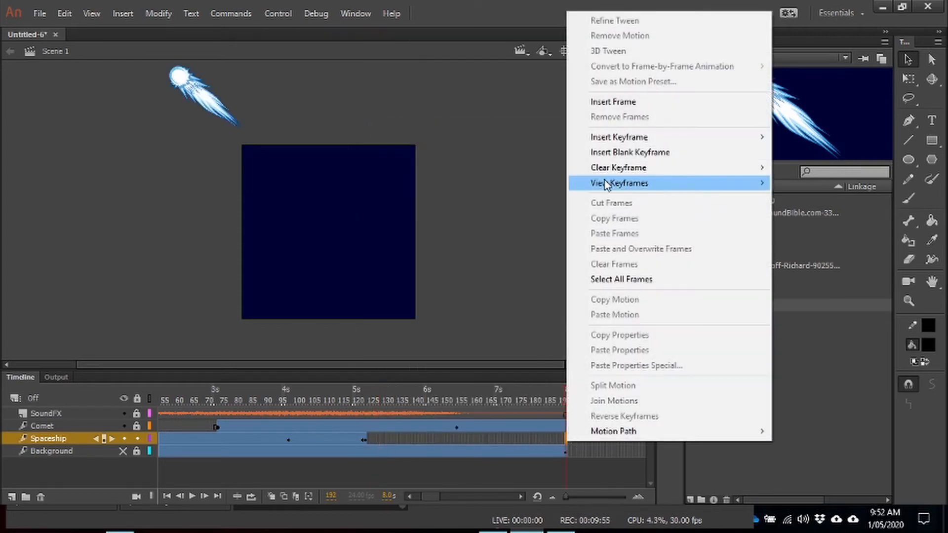
click(622, 102)
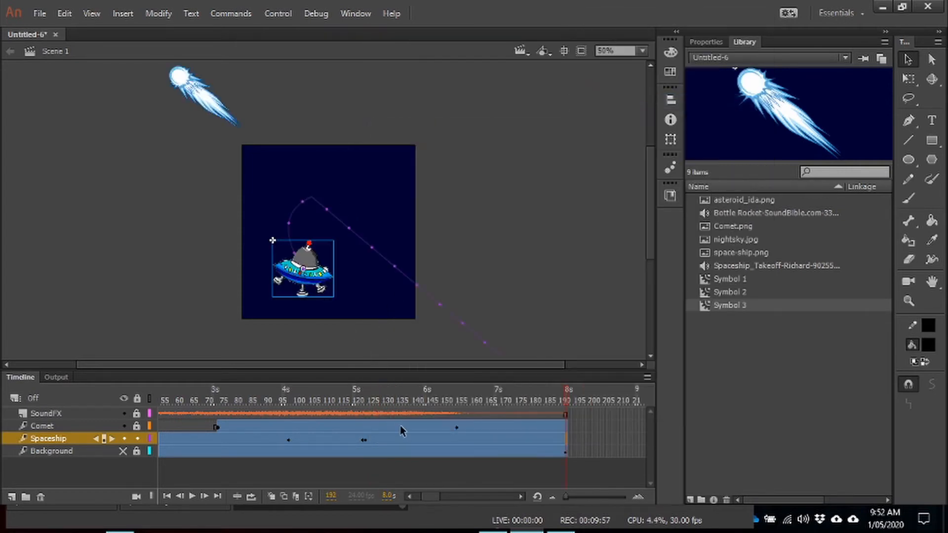
Insert a keyframe for all properties at frame 124 of the Spaceship layer
click(366, 438)
right_click(366, 439)
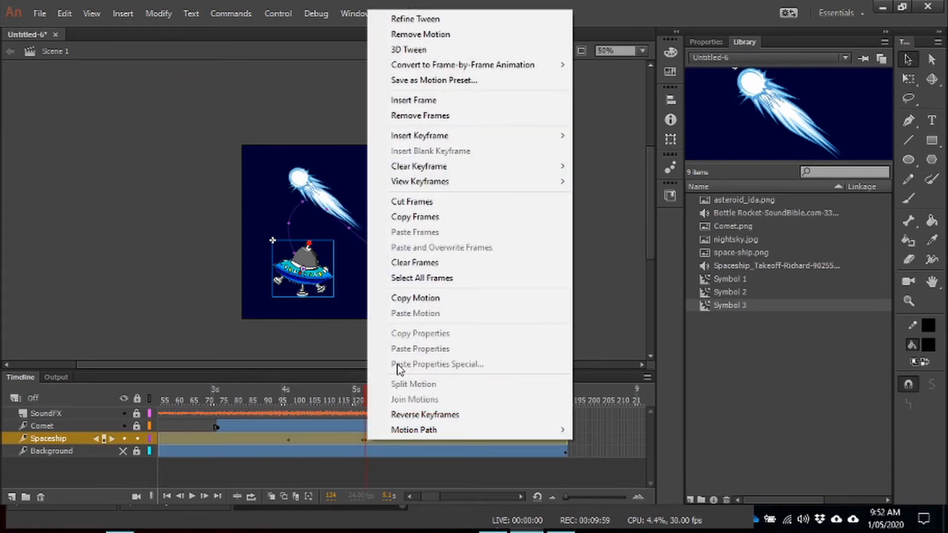
mouse_move(535, 139)
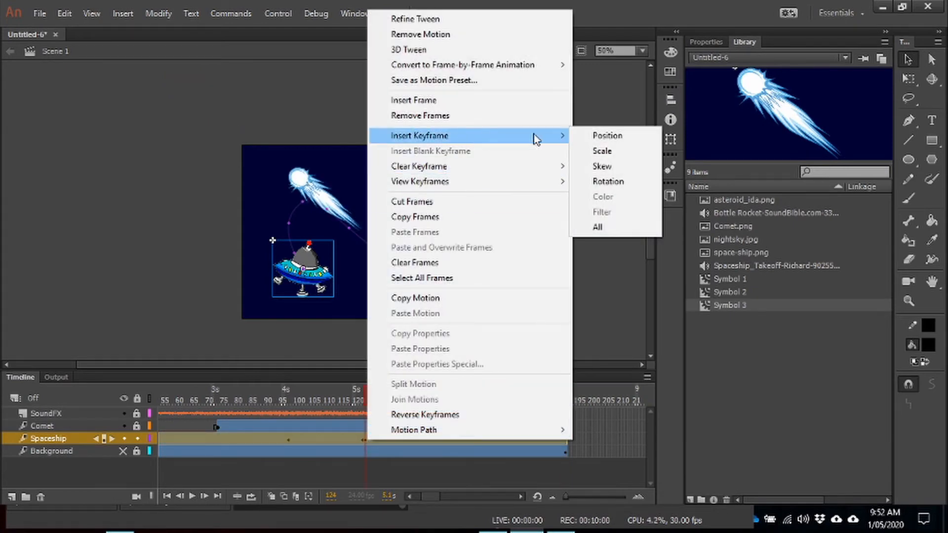
click(601, 229)
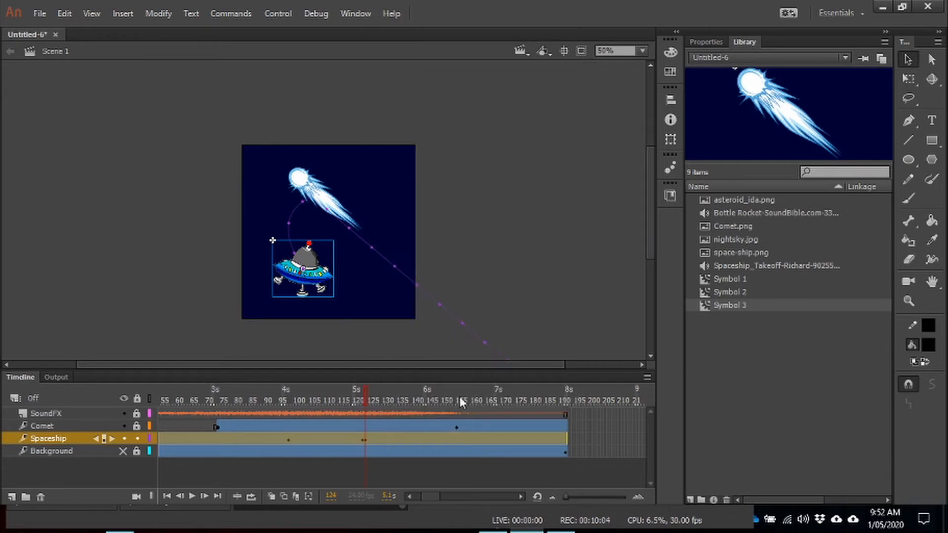
Add a Blur filter to the spaceship at frame 125 and set its horizontal and vertical blur to 0 px
click(368, 438)
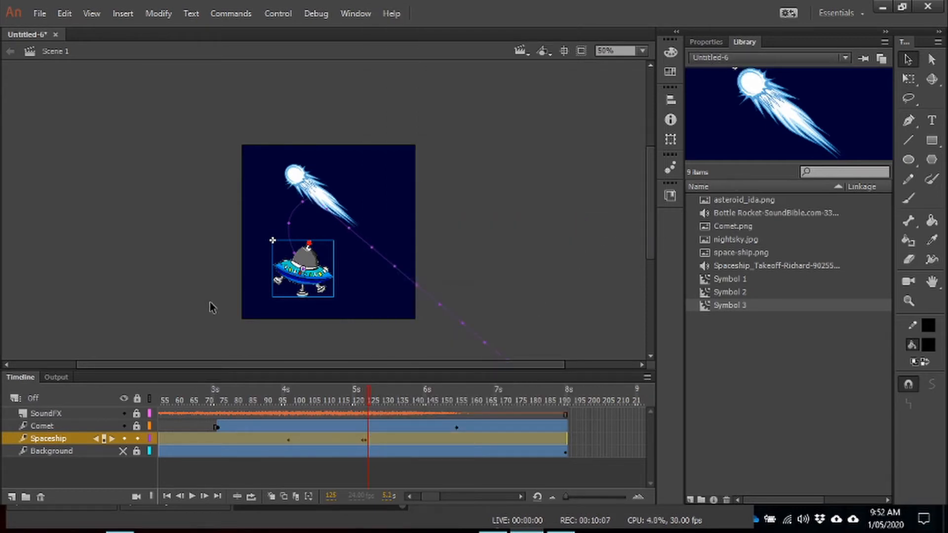
click(706, 43)
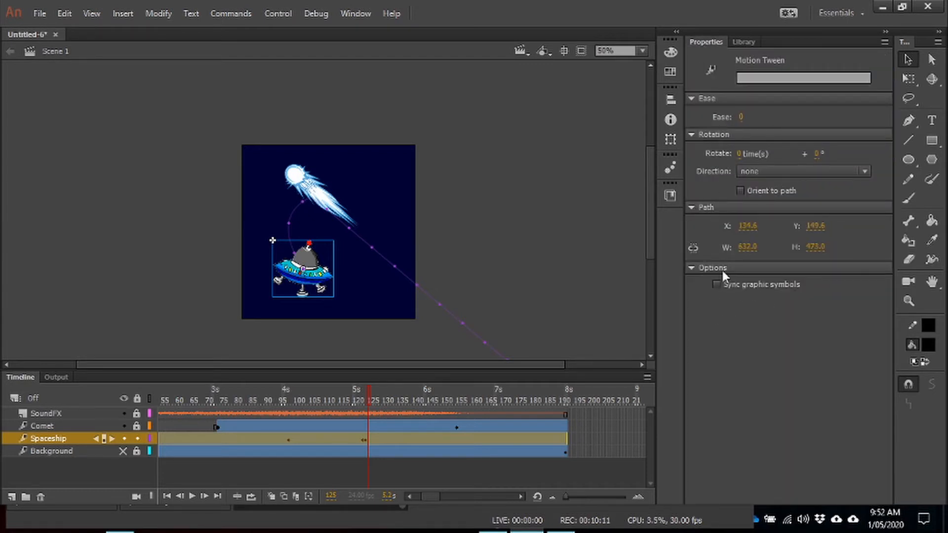
click(316, 288)
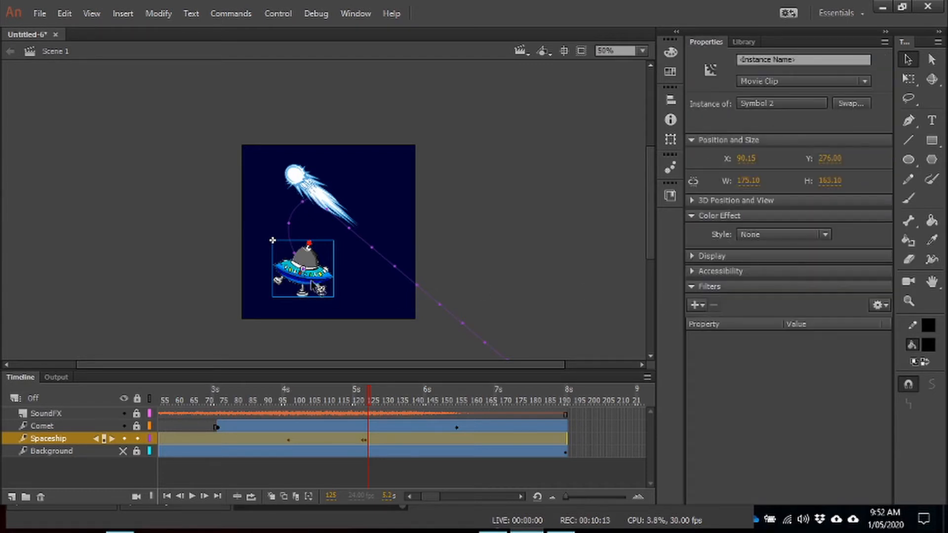
click(702, 304)
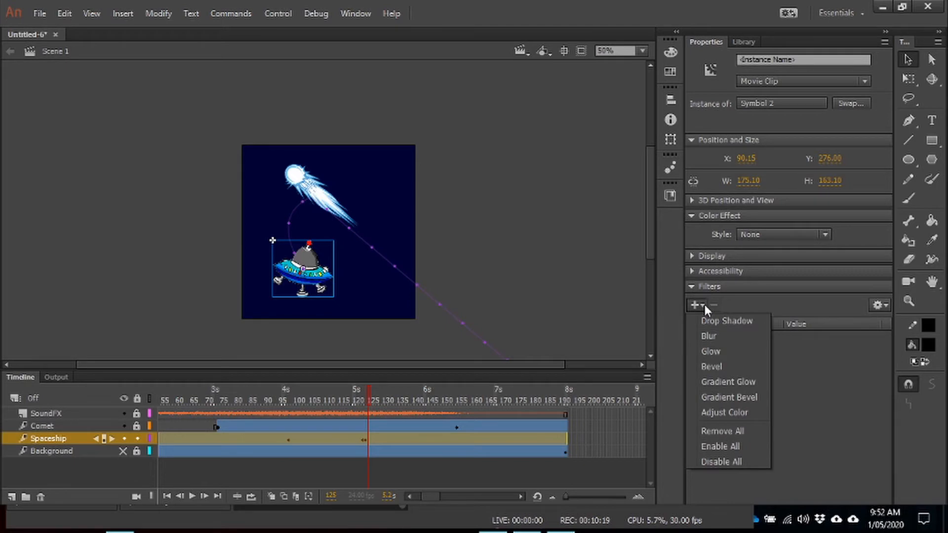
click(711, 335)
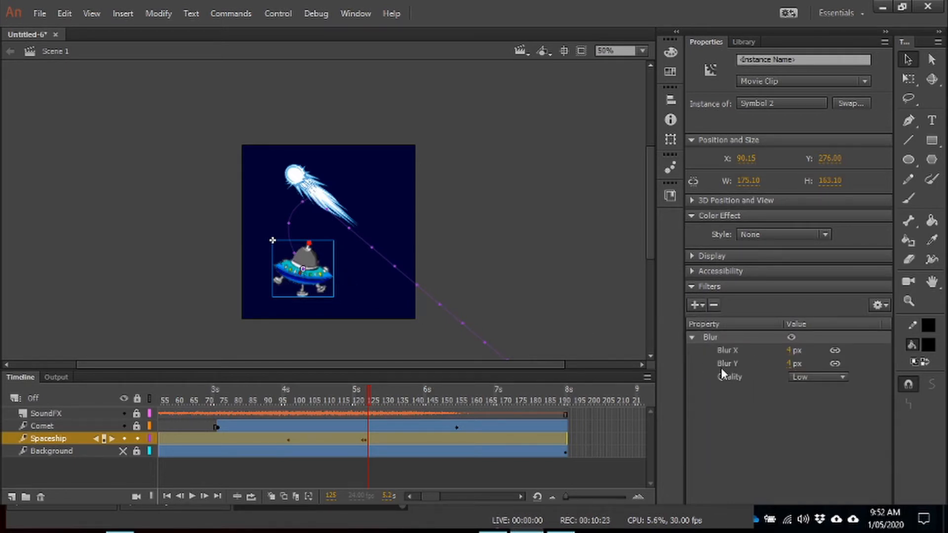
drag(789, 351, 761, 354)
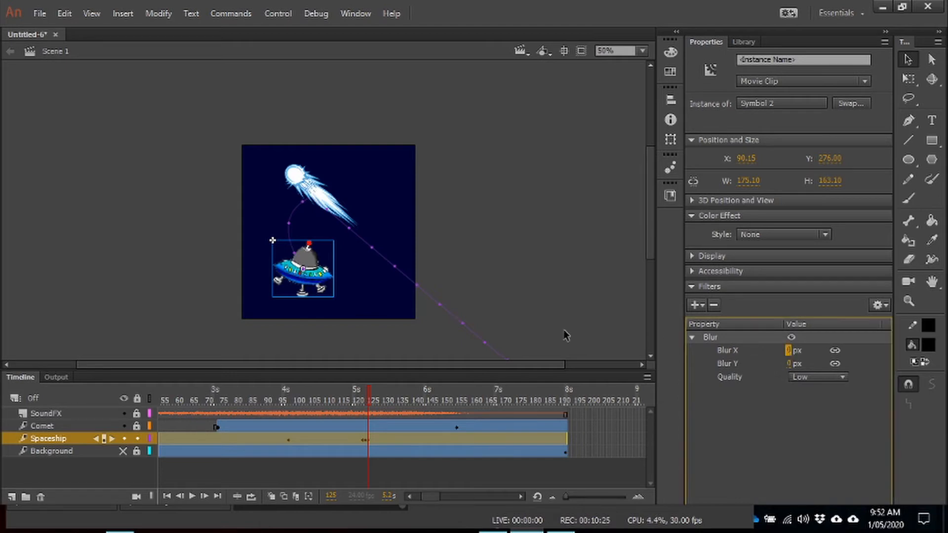
Insert a Filter keyframe at frame 125 of the Spaceship layer
right_click(369, 440)
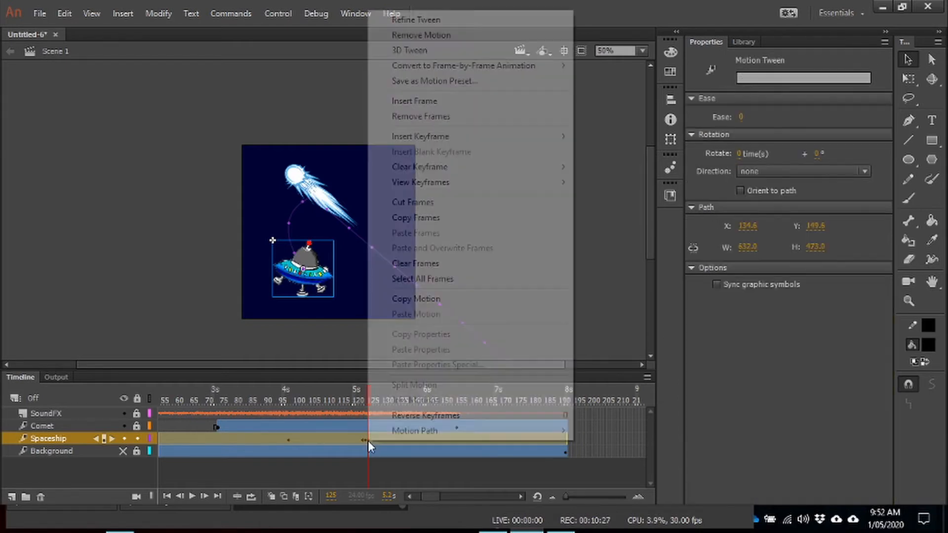
mouse_move(426, 136)
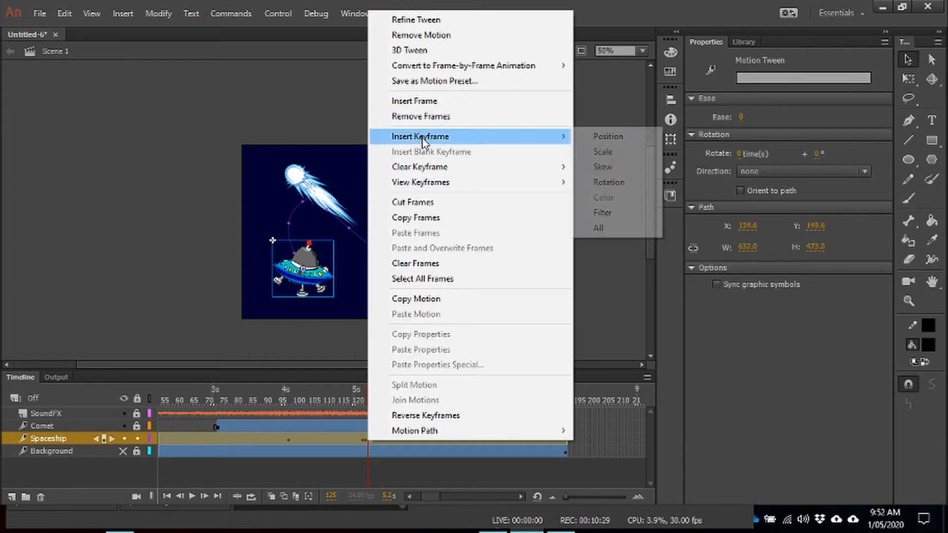
click(617, 217)
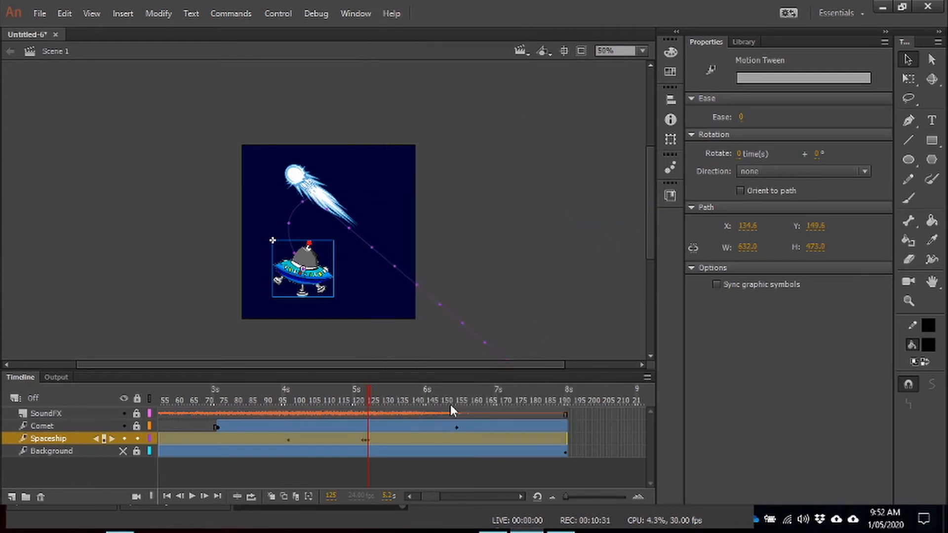
Set the spaceship's horizontal and vertical blur to 11 px at frame 132
drag(390, 395, 389, 395)
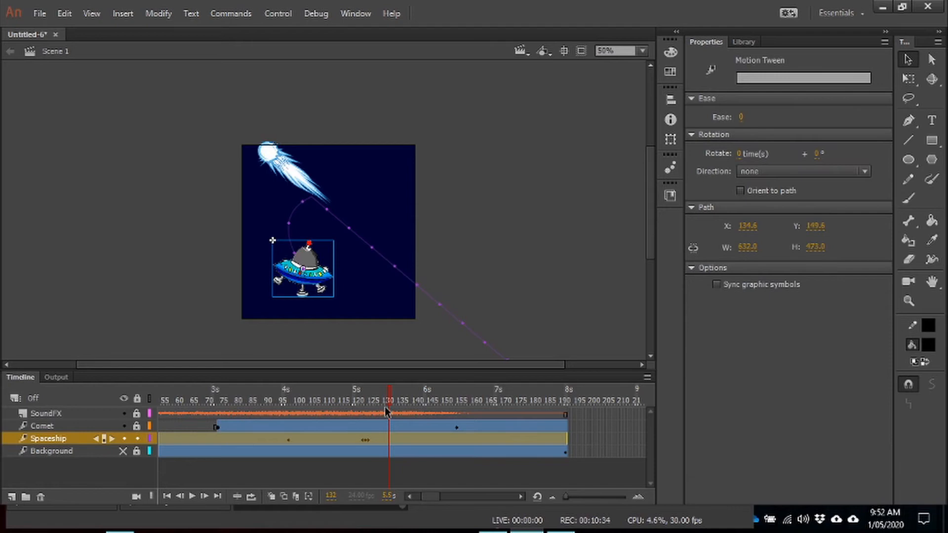
right_click(388, 440)
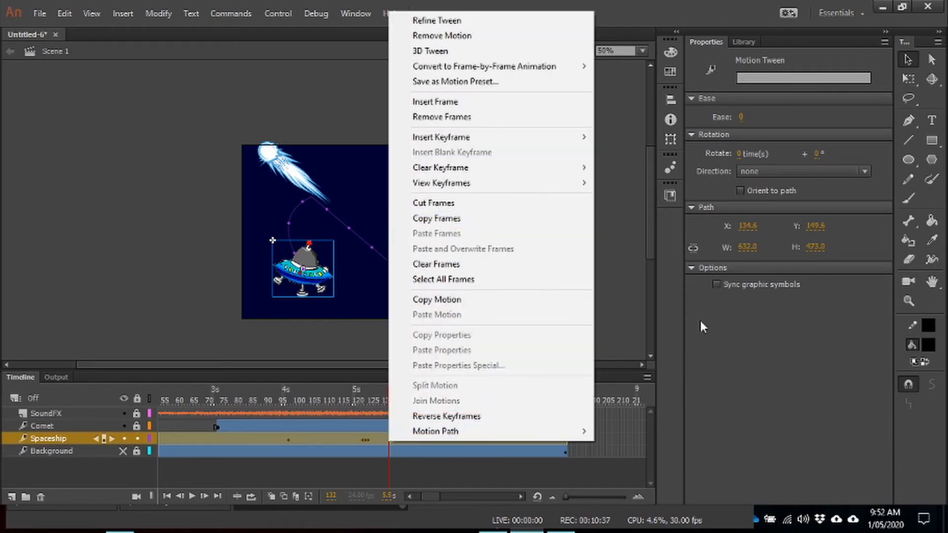
click(744, 345)
click(314, 277)
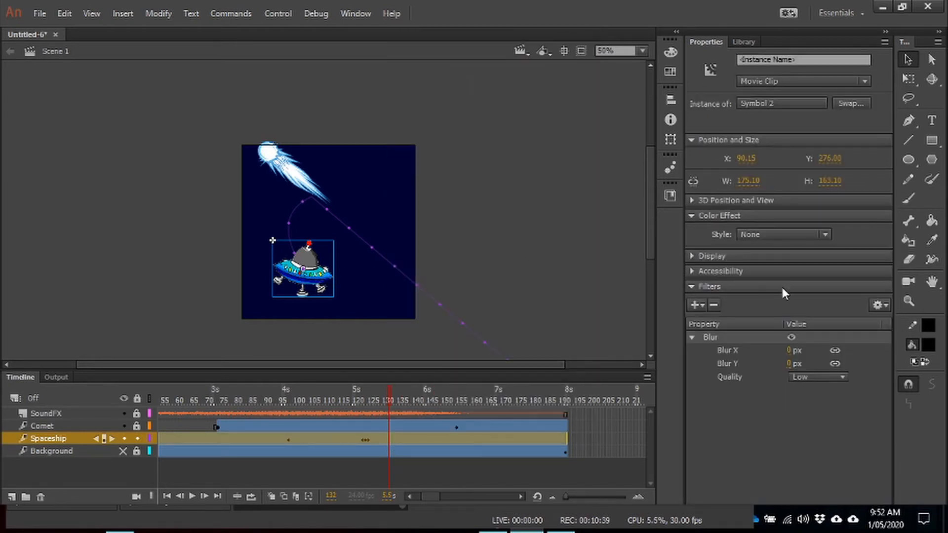
click(789, 350)
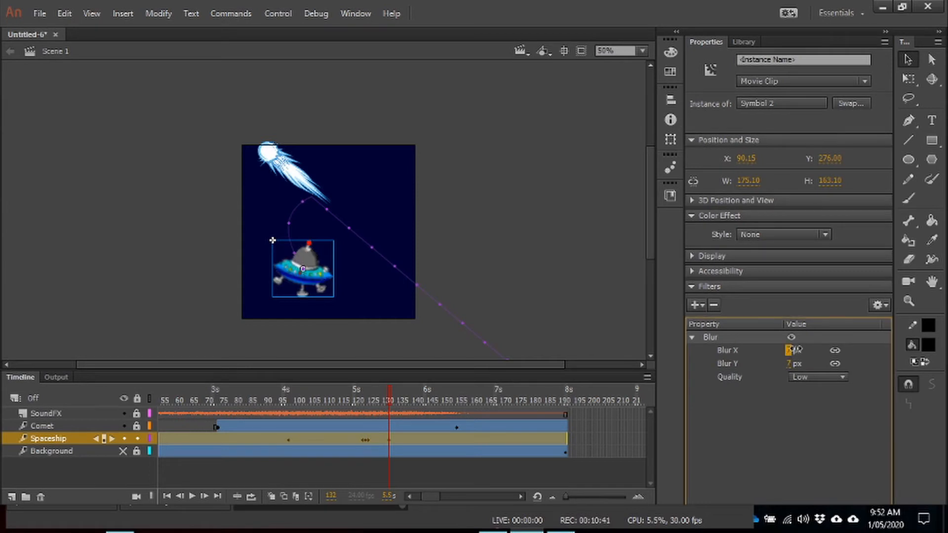
text(11)
key(Return)
Try the Medium and High blur qualities on the spaceship and restore Low
click(841, 379)
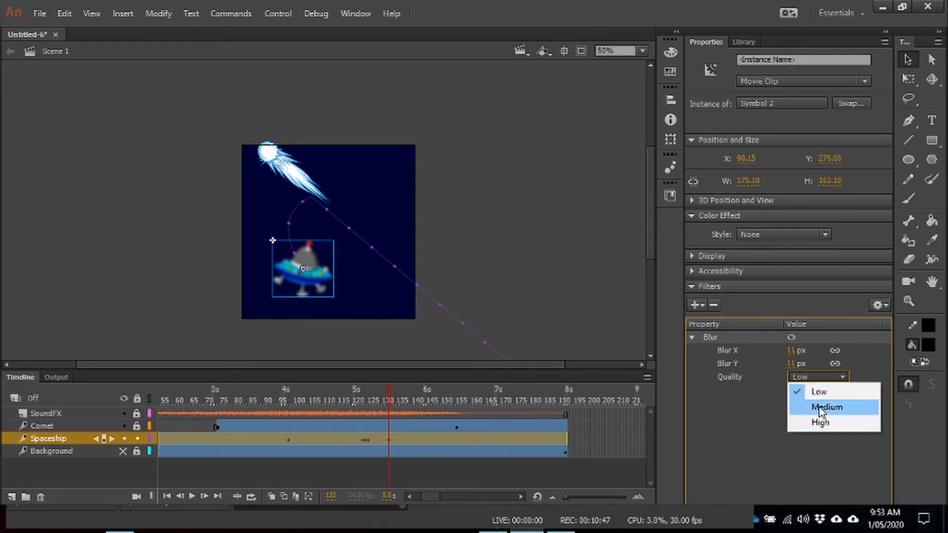
click(820, 406)
click(843, 379)
click(812, 423)
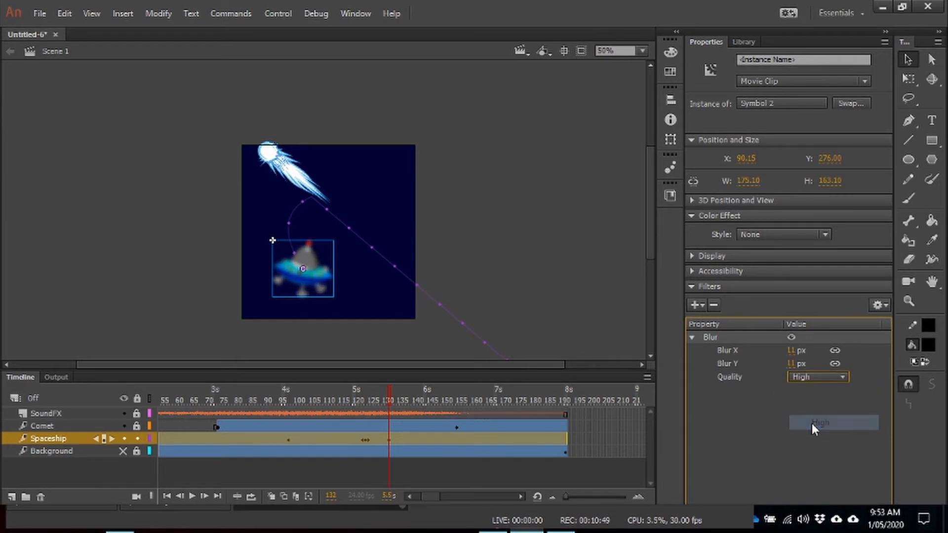
click(843, 378)
click(819, 392)
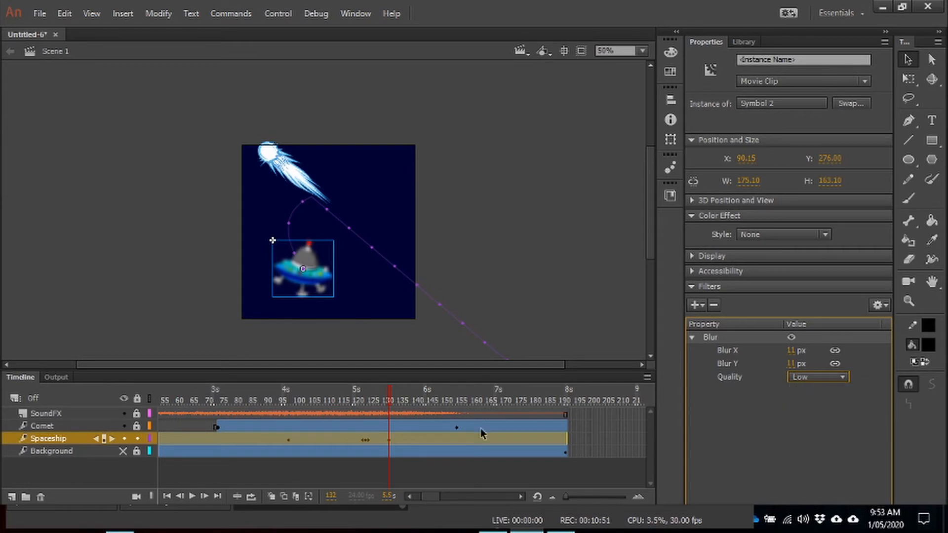
Insert a Filter keyframe at frame 132 of the Spaceship layer
right_click(389, 439)
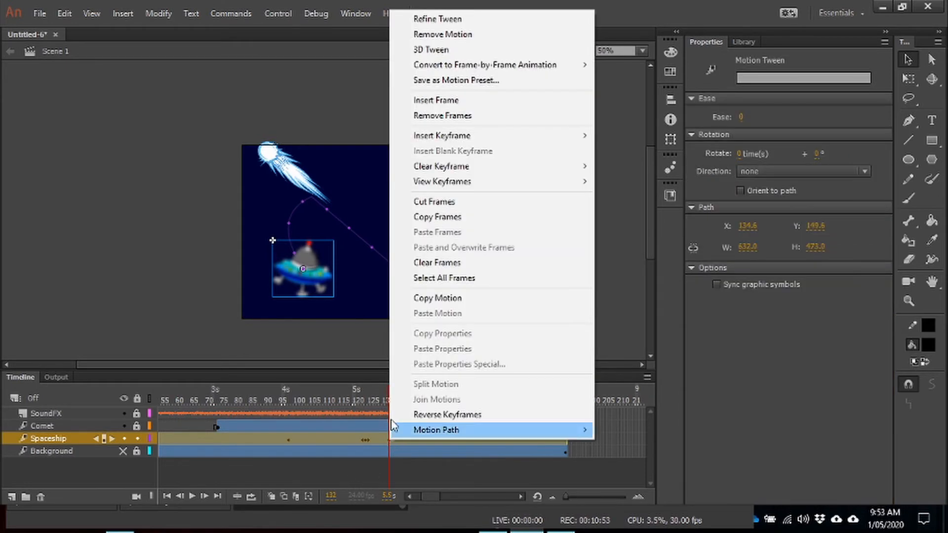
mouse_move(473, 143)
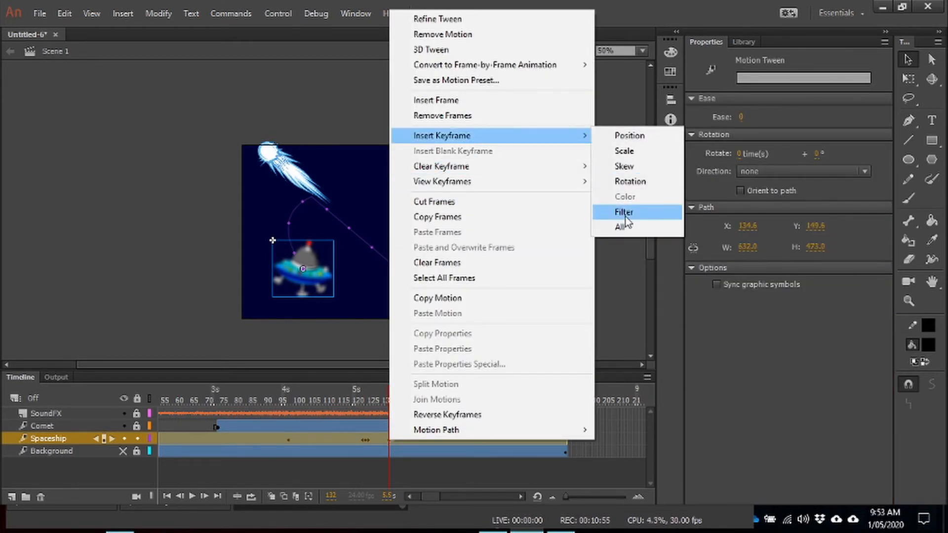
click(619, 213)
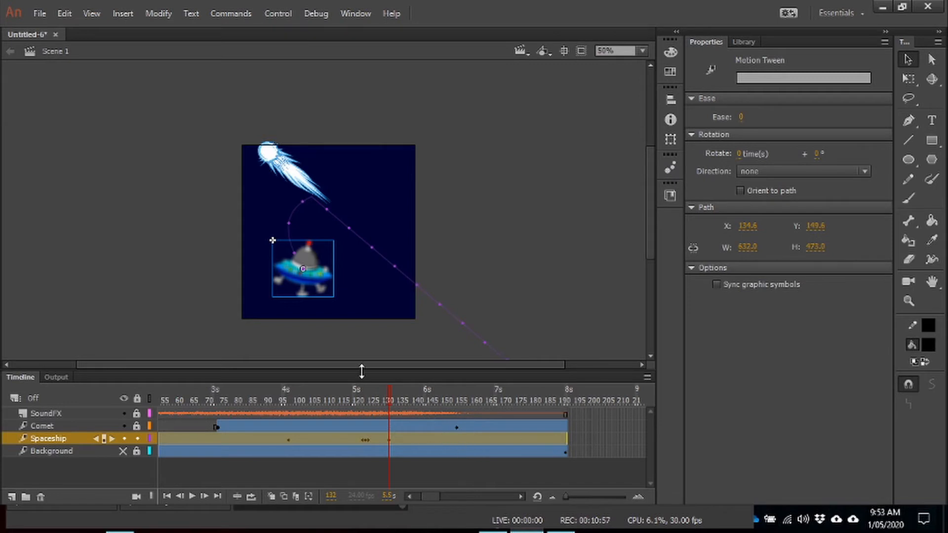
Insert a keyframe for all properties at frame 132 of the Spaceship layer
click(391, 439)
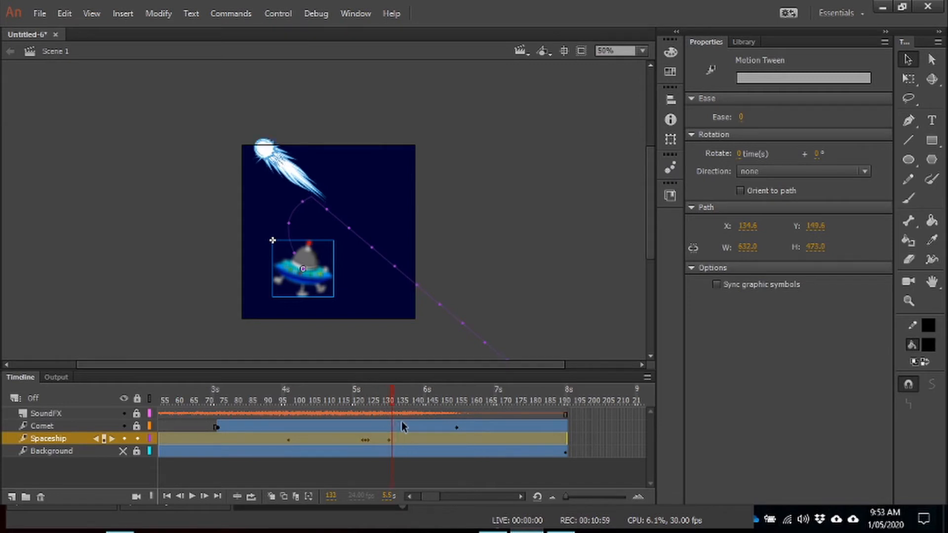
click(391, 395)
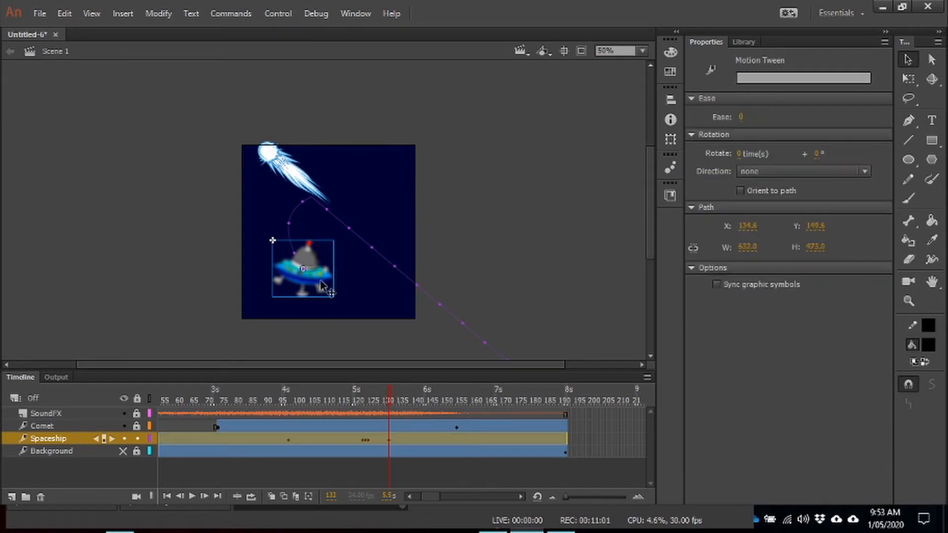
right_click(321, 289)
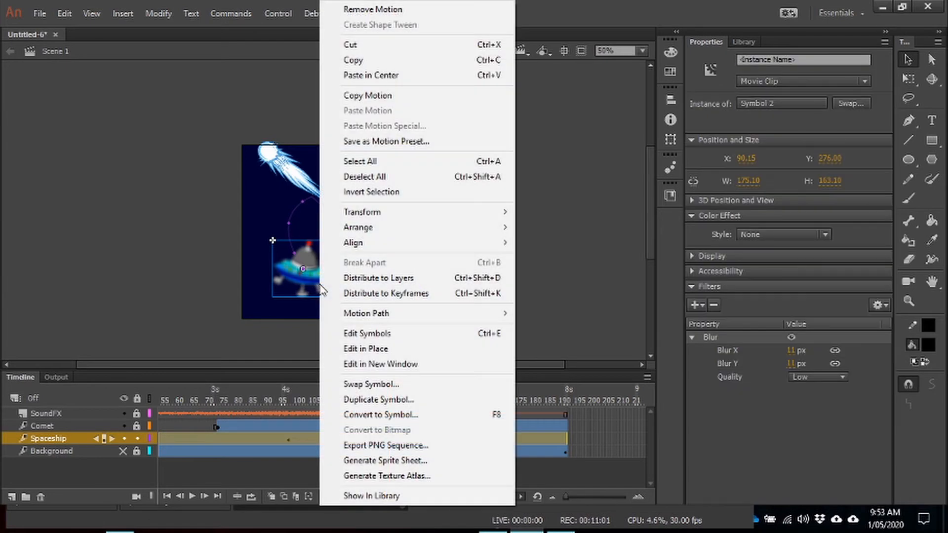
click(169, 284)
right_click(390, 438)
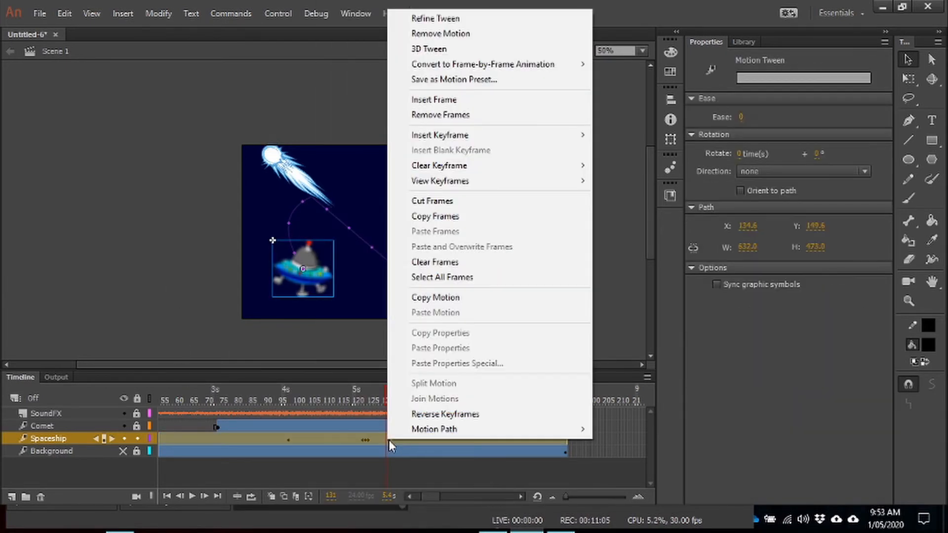
click(388, 439)
right_click(388, 439)
mouse_move(495, 141)
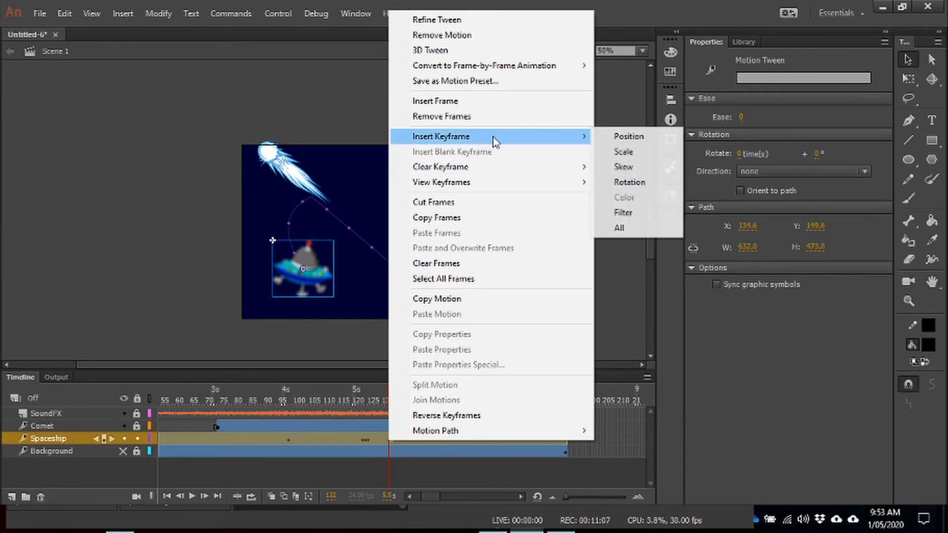
click(640, 228)
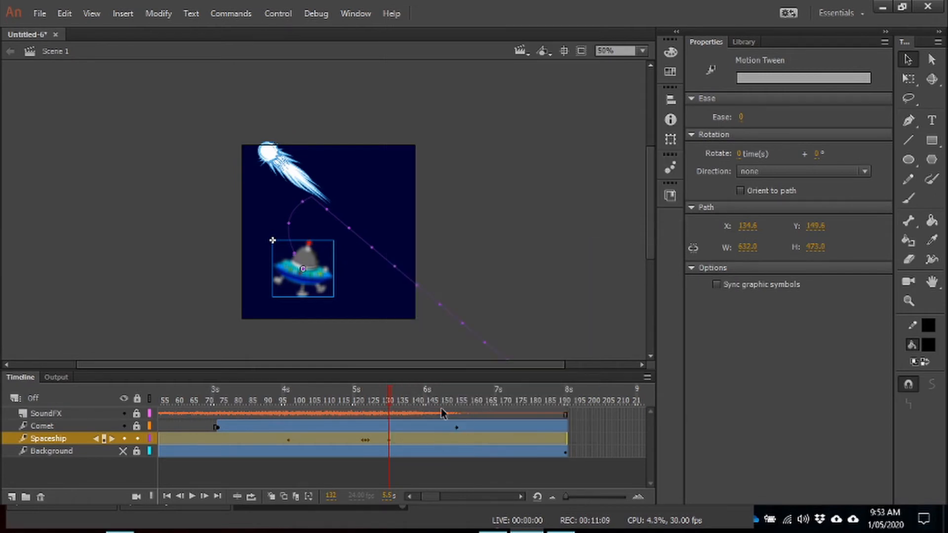
Try moving the blurred spaceship horizontally off the stage to about X 660 at frame 156 and bending its motion path
click(459, 391)
drag(318, 277, 516, 277)
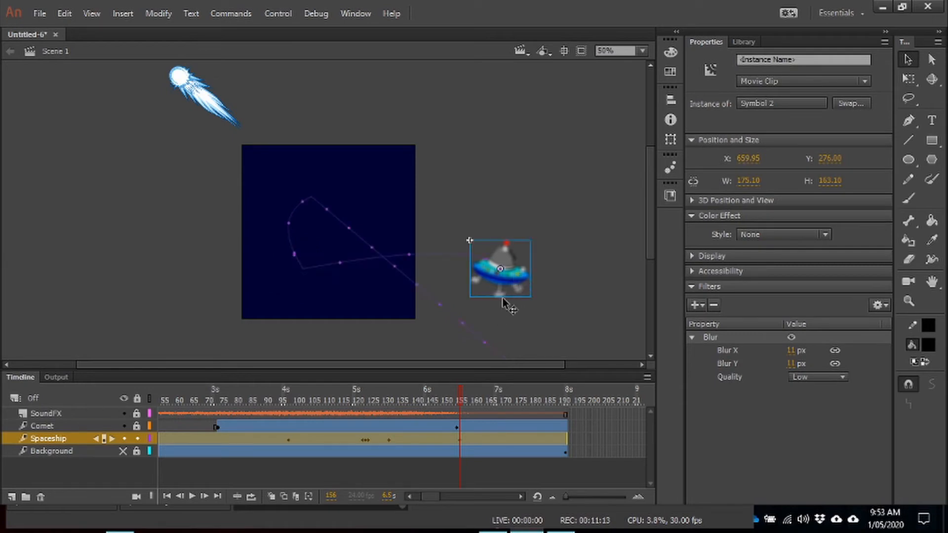
drag(423, 254, 432, 262)
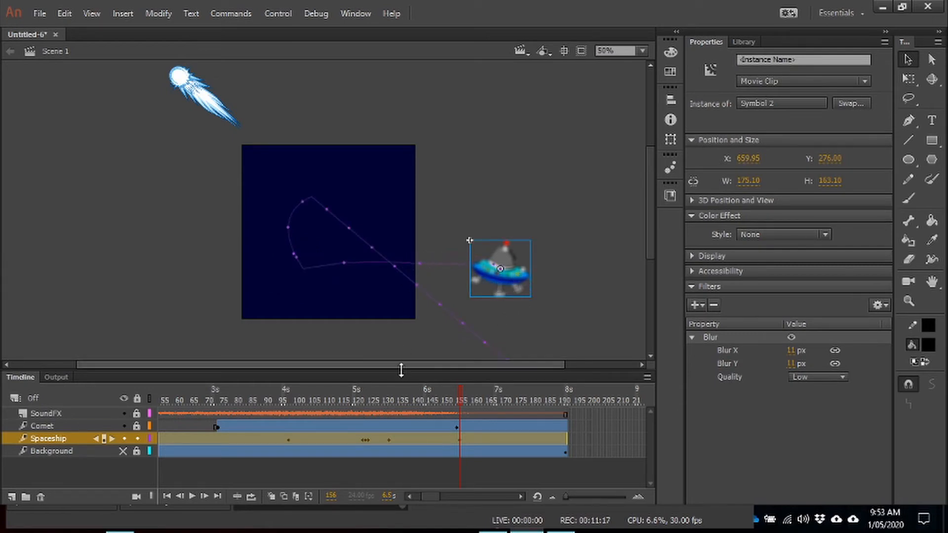
key(ctrl+z)
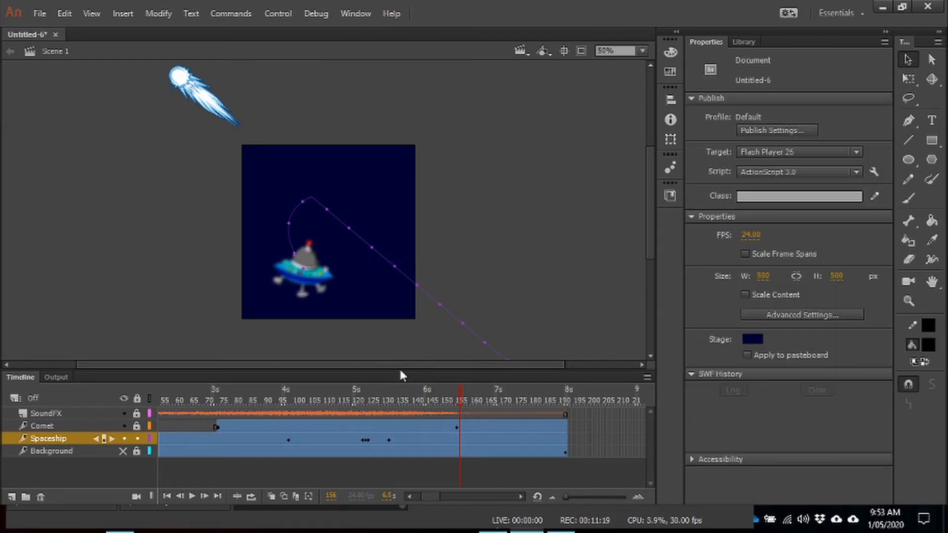
Move the blurred spaceship at frame 156 just past the stage's right edge, about X 524, Y 276, and bend its exit path into a gentle wave
drag(328, 296, 476, 289)
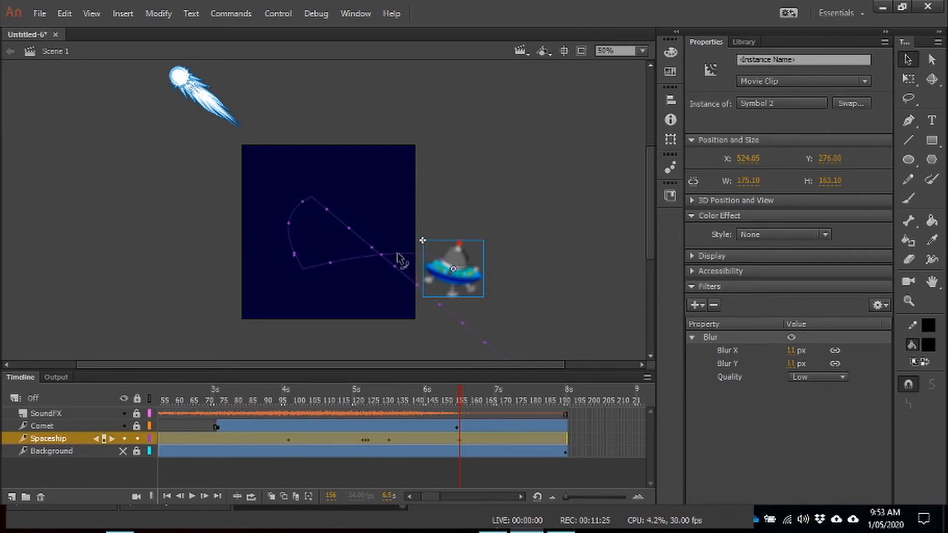
drag(402, 264, 401, 270)
drag(335, 263, 340, 270)
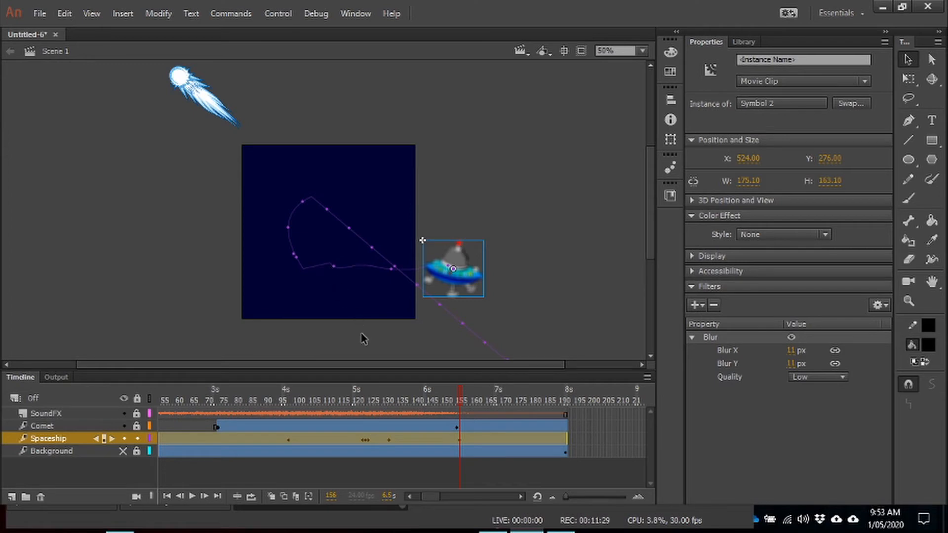
Nudge the spaceship at frame 156 left to X 516, keeping it outside the stage
key(Left)
key(Left)
key(Left)
key(Left)
key(Left)
key(Left)
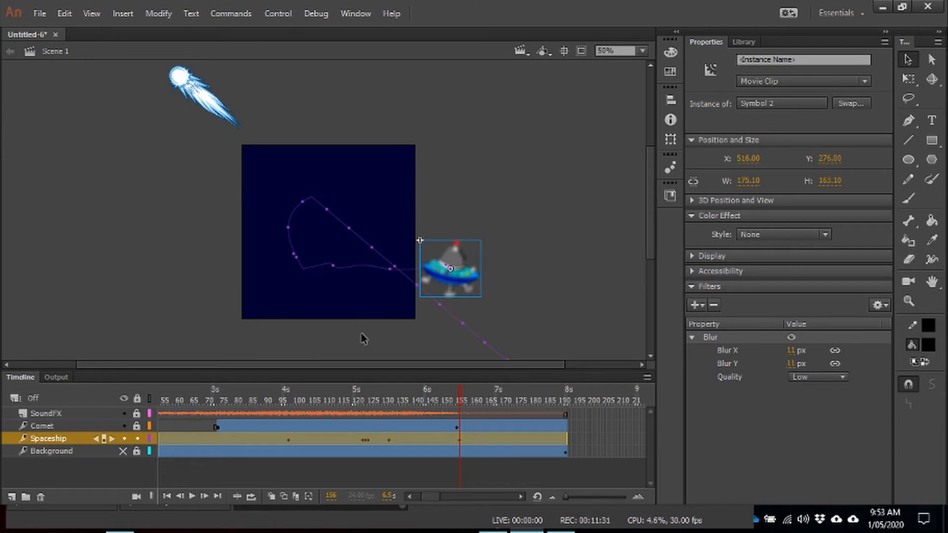
Review the spaceship and comet motion backwards from the last frame to frame 101
key(shift+comma)
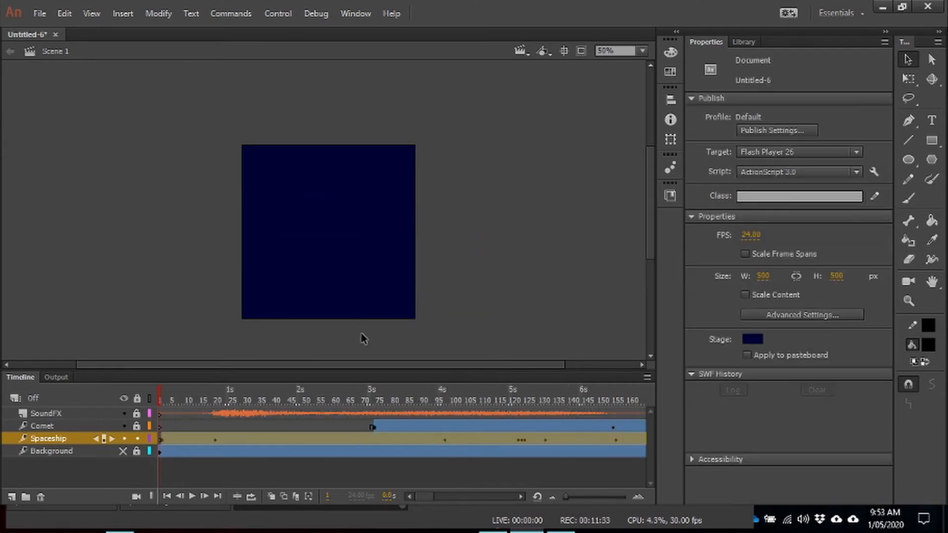
key(shift+period)
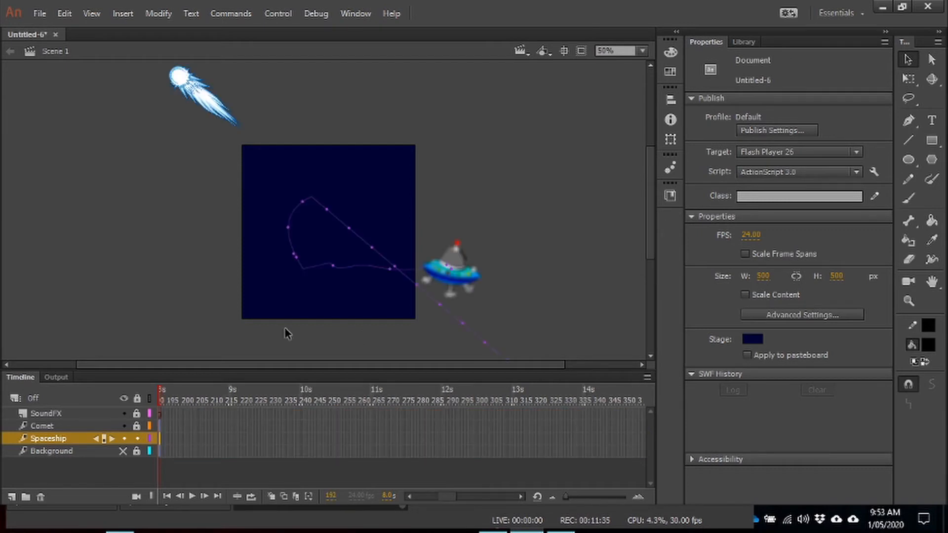
key(comma)
key(comma)
key(comma)
key(comma)
key(comma)
key(comma)
key(comma)
key(comma)
key(comma)
key(comma)
key(comma)
key(comma)
key(comma)
key(comma)
key(comma)
key(comma)
key(comma)
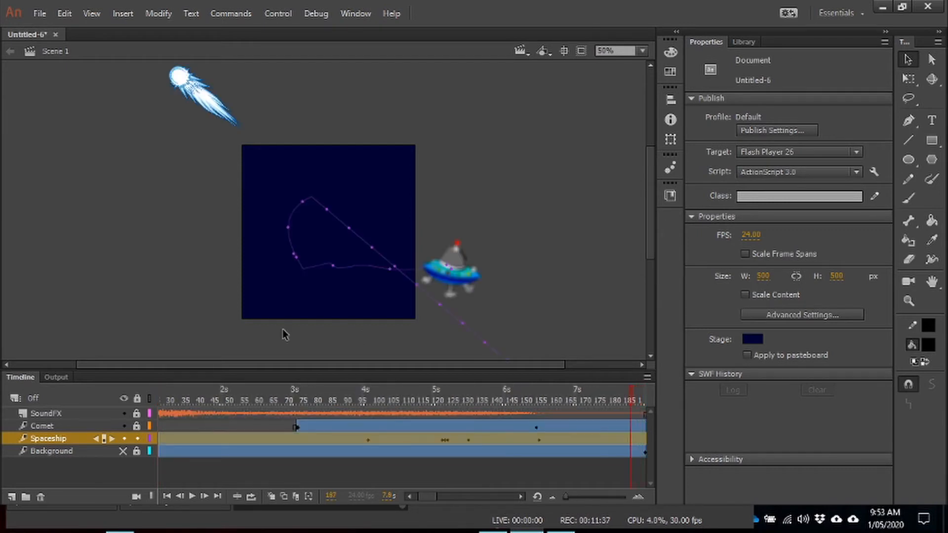
key(comma)
key(comma)
key(comma)
key(comma)
key(comma)
key(comma)
key(comma)
key(comma)
key(comma)
key(comma)
key(comma)
key(comma)
key(comma)
key(comma)
key(comma)
key(comma)
key(comma)
key(comma)
key(comma)
key(comma)
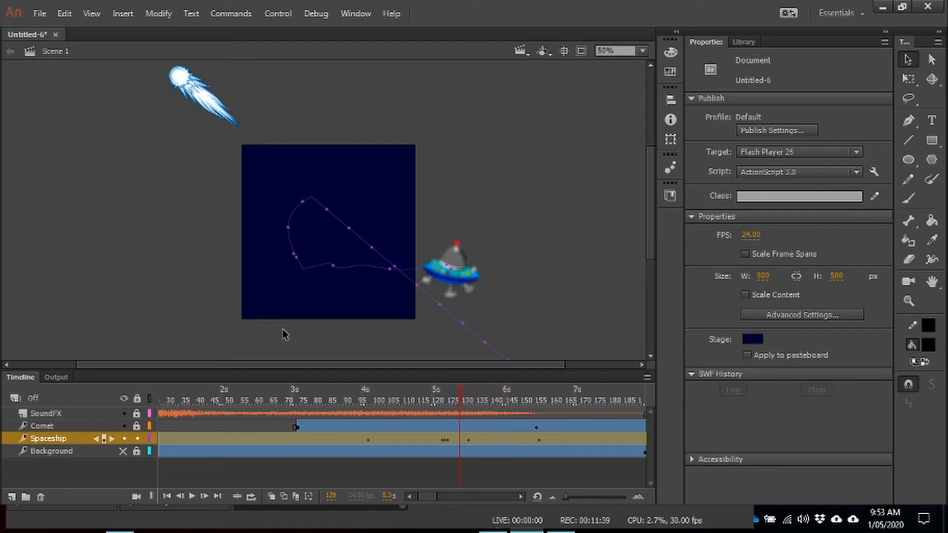
key(comma)
key(comma)
key(comma)
key(comma)
key(comma)
key(comma)
key(comma)
key(comma)
key(comma)
key(comma)
key(comma)
key(comma)
key(comma)
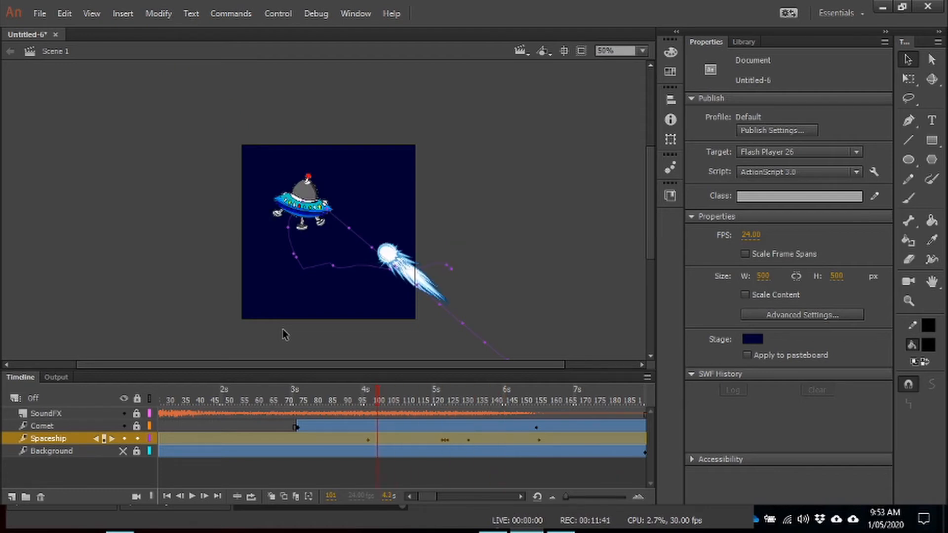
Examine frames 101 to 151 forwards to check the spaceship's descent, blur and exit along the wavy path
key(period)
key(period)
key(period)
key(period)
key(period)
key(period)
key(period)
key(period)
key(period)
key(period)
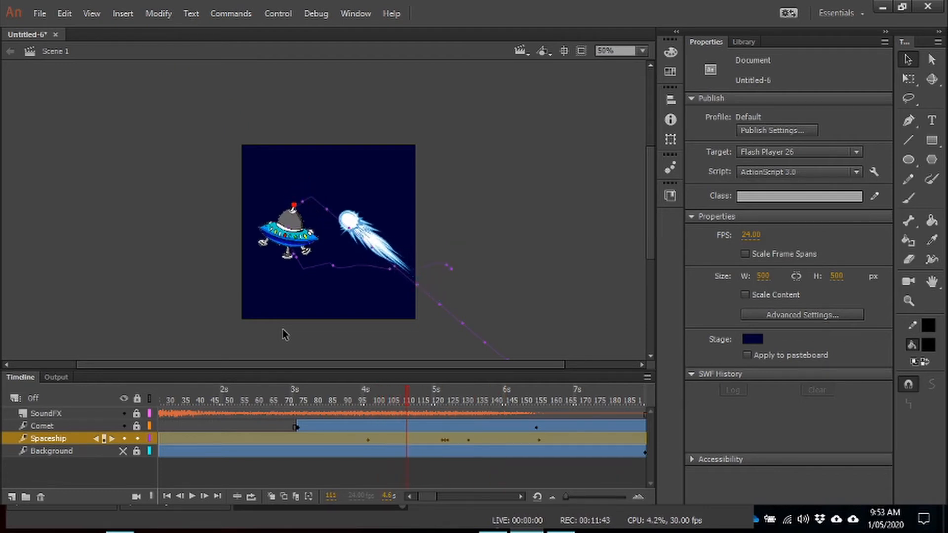
key(period)
key(period)
key(period)
key(period)
key(period)
key(period)
key(period)
key(period)
key(period)
key(period)
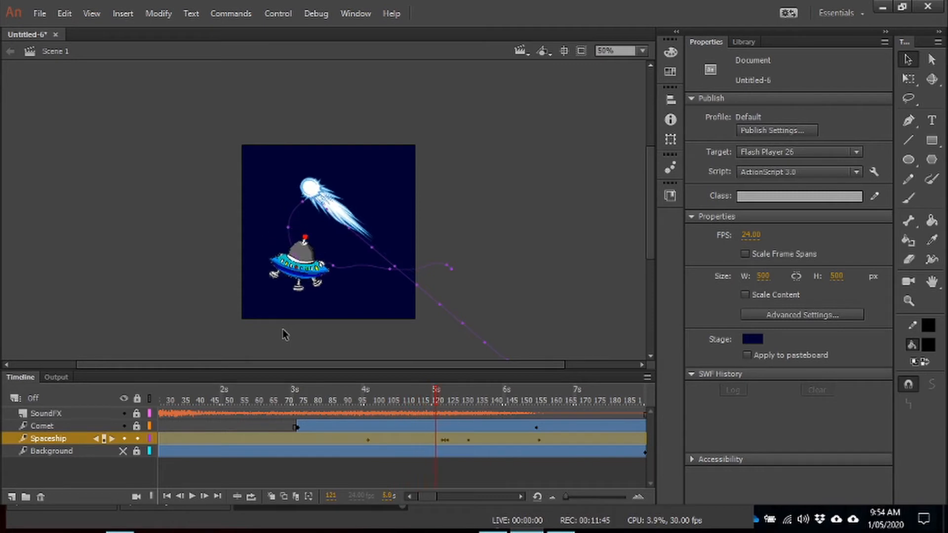
key(period)
key(period)
key(period)
key(period)
key(period)
key(period)
key(period)
key(period)
key(period)
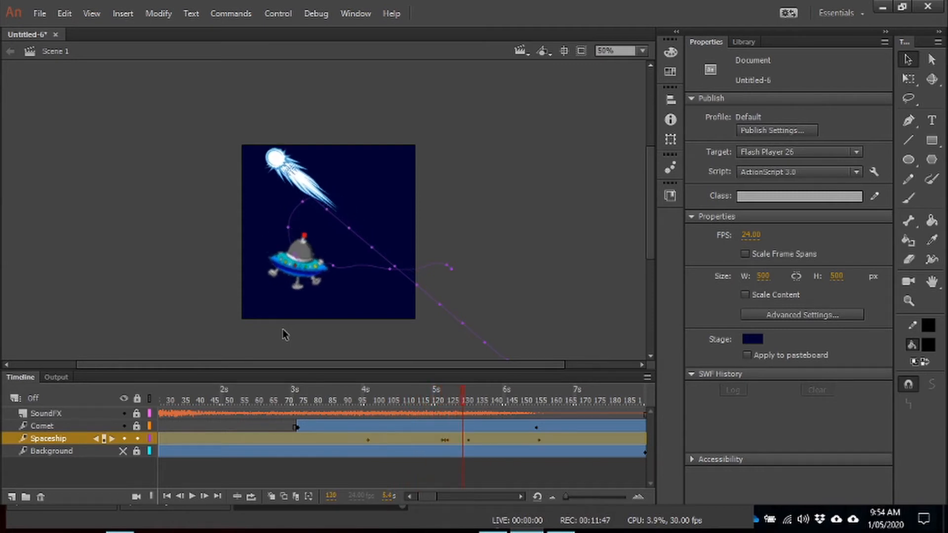
key(period)
key(period)
key(period)
key(period)
key(period)
key(period)
key(period)
key(period)
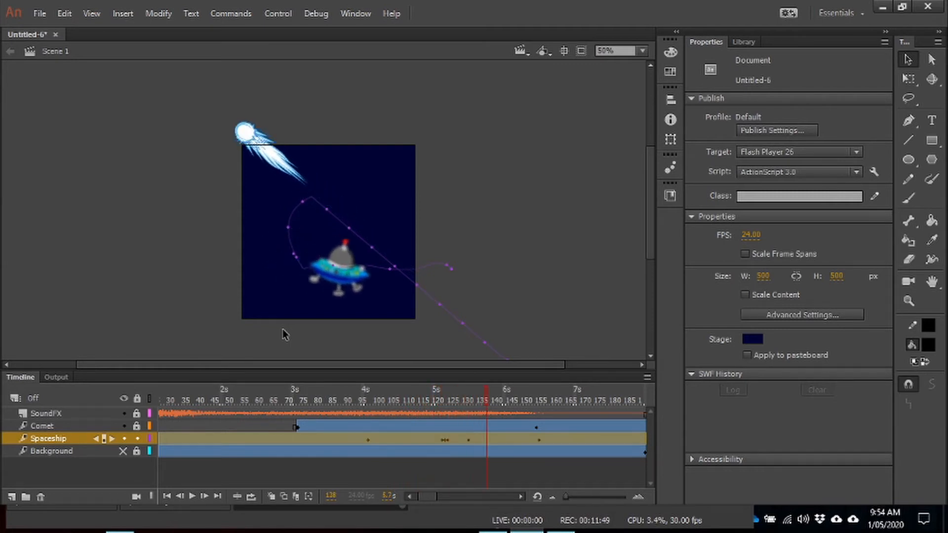
key(period)
key(period)
key(period)
key(period)
key(period)
key(period)
key(period)
key(period)
key(period)
key(period)
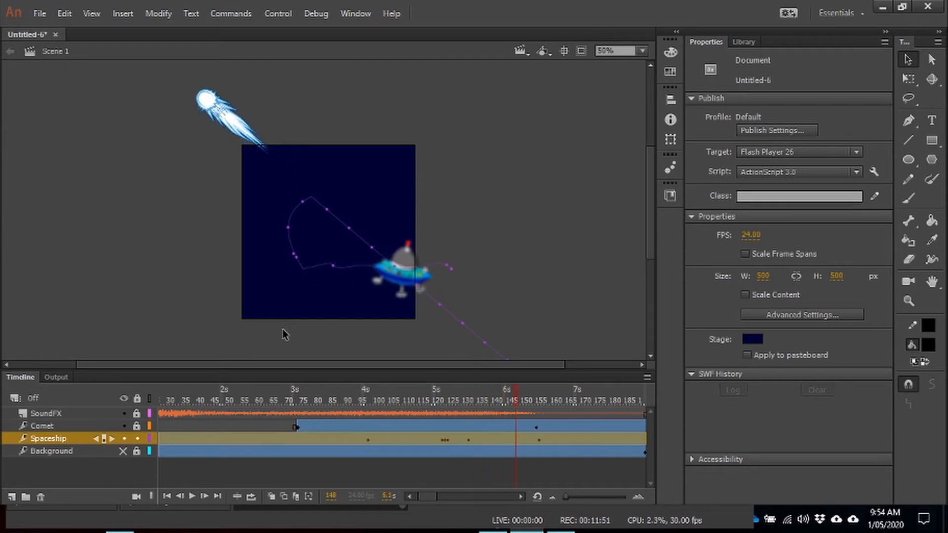
key(period)
key(period)
key(period)
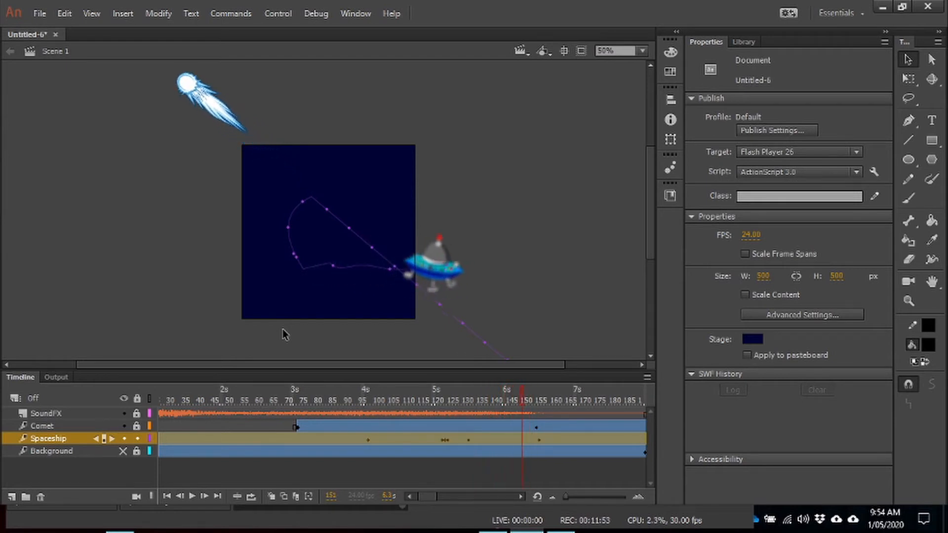
Return to frame 120 and recheck the blur onset and the spaceship's exit through frame 147
key(comma)
key(comma)
key(comma)
key(comma)
key(comma)
key(comma)
key(comma)
key(comma)
key(comma)
key(comma)
key(comma)
key(comma)
key(comma)
key(comma)
key(comma)
key(comma)
key(comma)
key(comma)
key(comma)
key(comma)
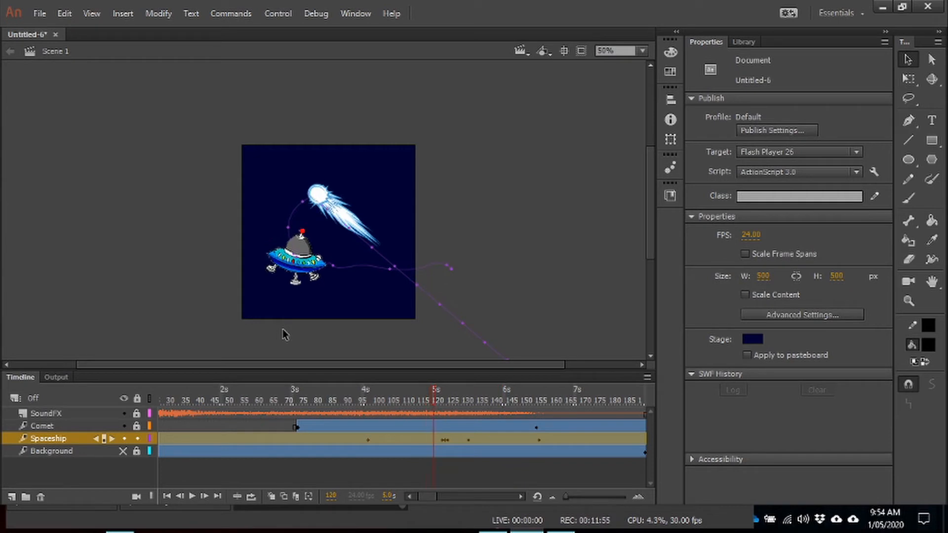
key(period)
key(period)
key(period)
key(period)
key(period)
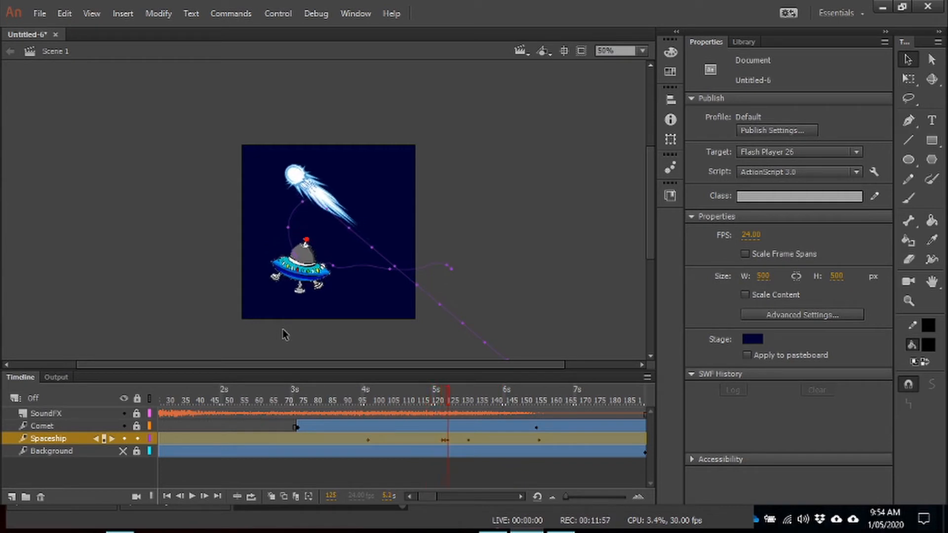
key(period)
key(period)
key(period)
key(period)
key(period)
key(period)
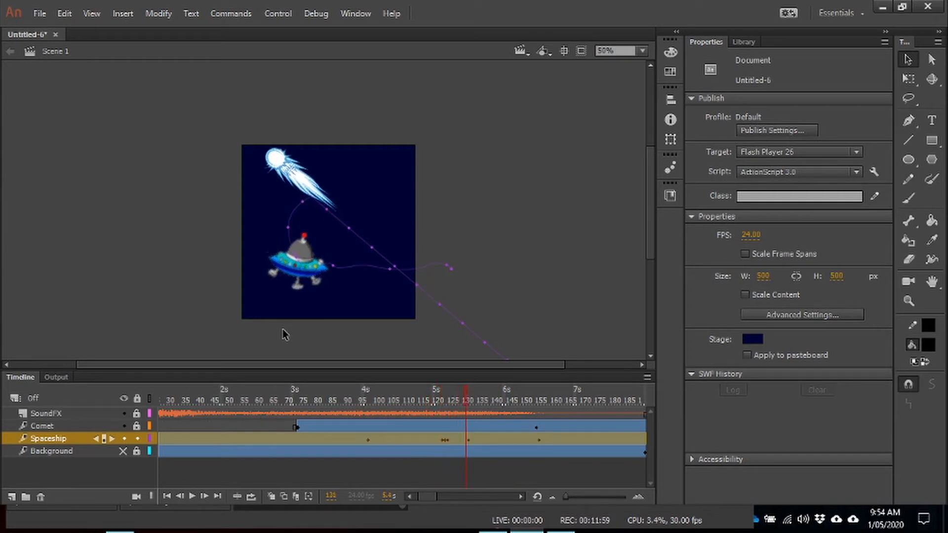
key(period)
key(period)
key(period)
key(period)
key(period)
key(period)
key(period)
key(period)
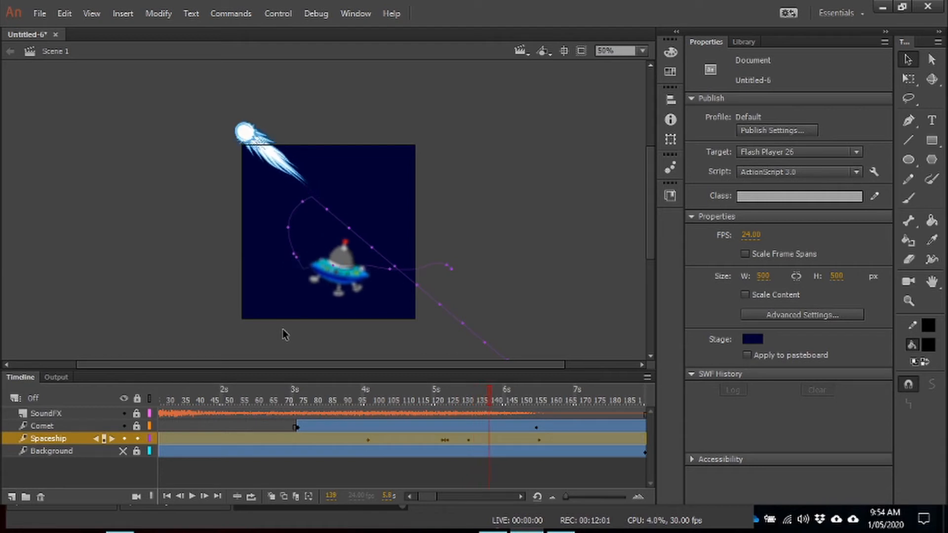
key(period)
key(period)
key(period)
key(period)
key(period)
key(period)
key(period)
key(period)
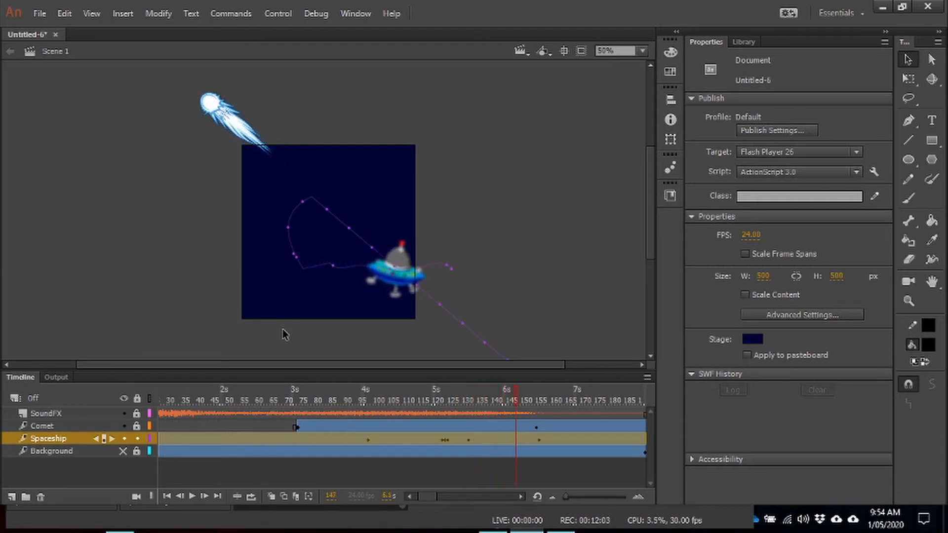
Examine the blurred spaceship's exit and the comet's motion frame by frame from frame 147 to 156
key(period)
key(period)
key(period)
key(period)
key(period)
key(period)
key(period)
key(period)
key(period)
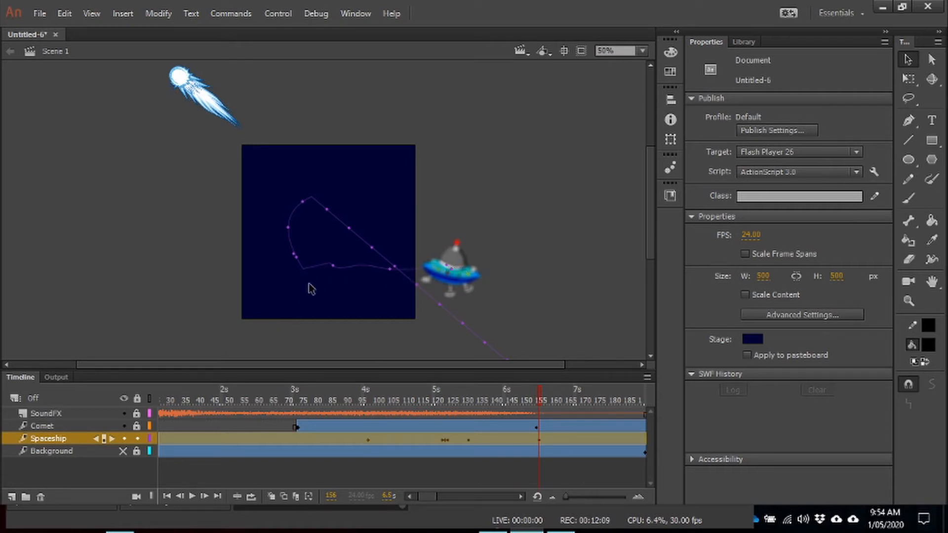
Reshape the spaceship's motion path by pulling its left curve inward and flattening the bump in the lower wavy section
drag(298, 261, 311, 258)
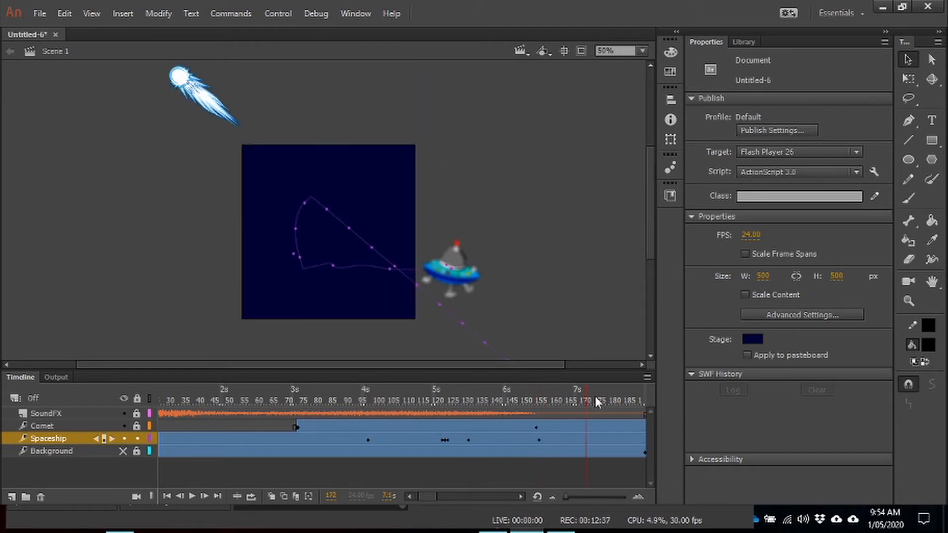
drag(598, 401, 470, 398)
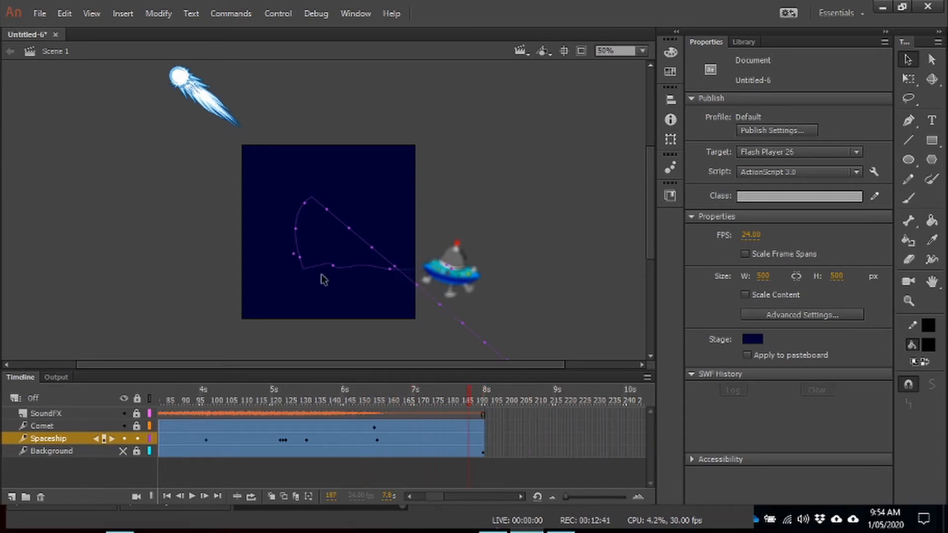
drag(329, 264, 330, 269)
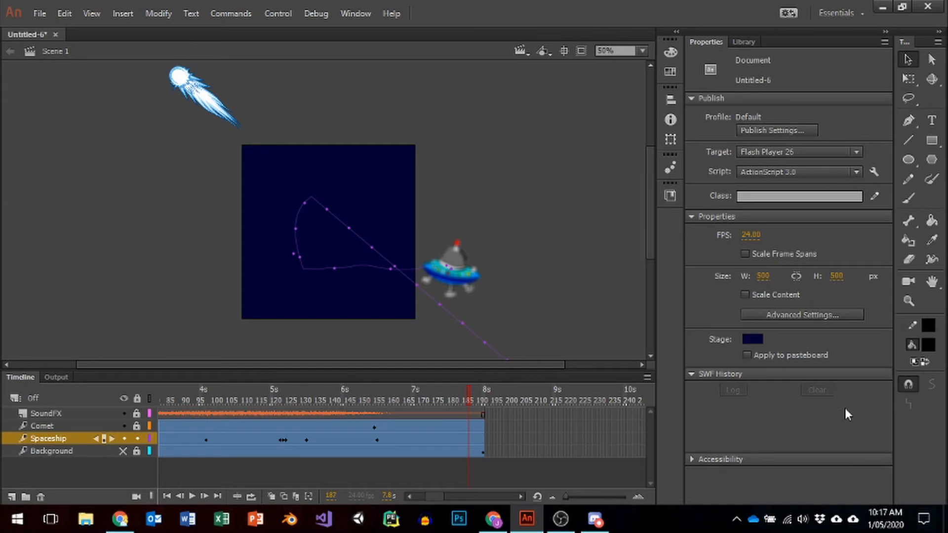
Add a second scene to the document and close the scene list
click(353, 17)
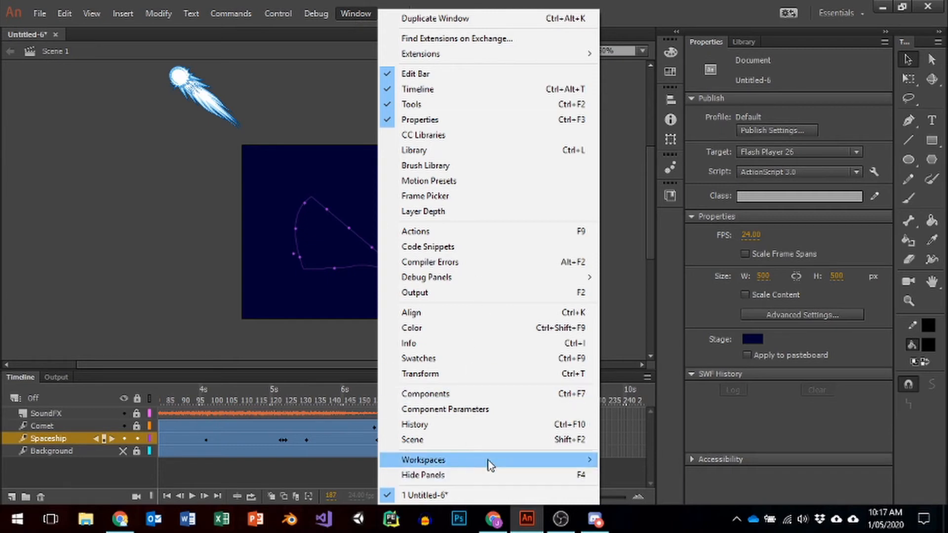
click(487, 440)
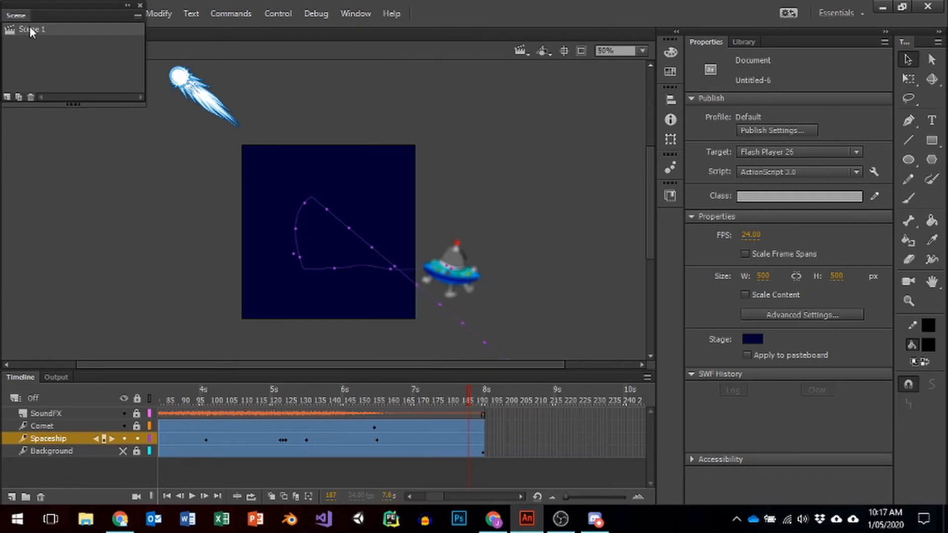
click(8, 97)
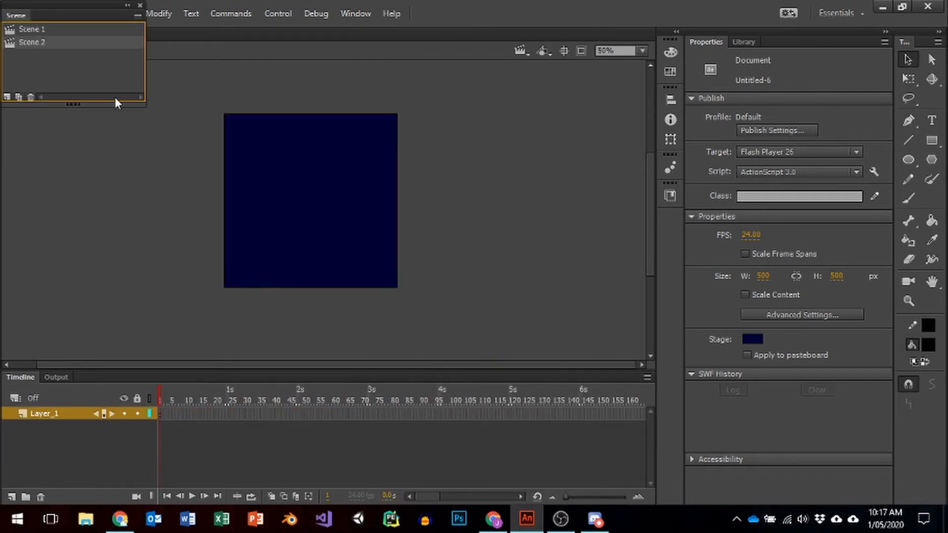
drag(57, 6, 420, 130)
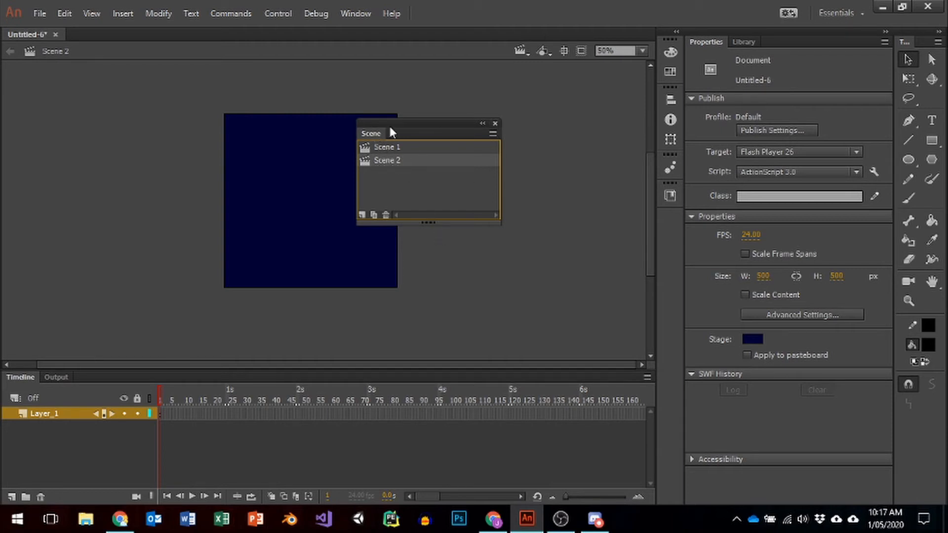
click(495, 124)
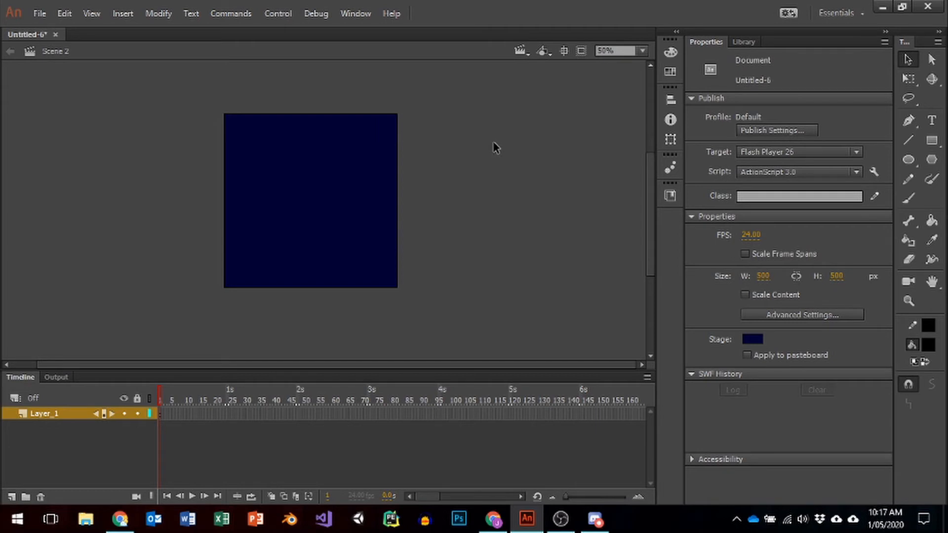
Place nightsky.jpg over the stage in Scene 2 and put a second copy directly against its right edge
click(744, 42)
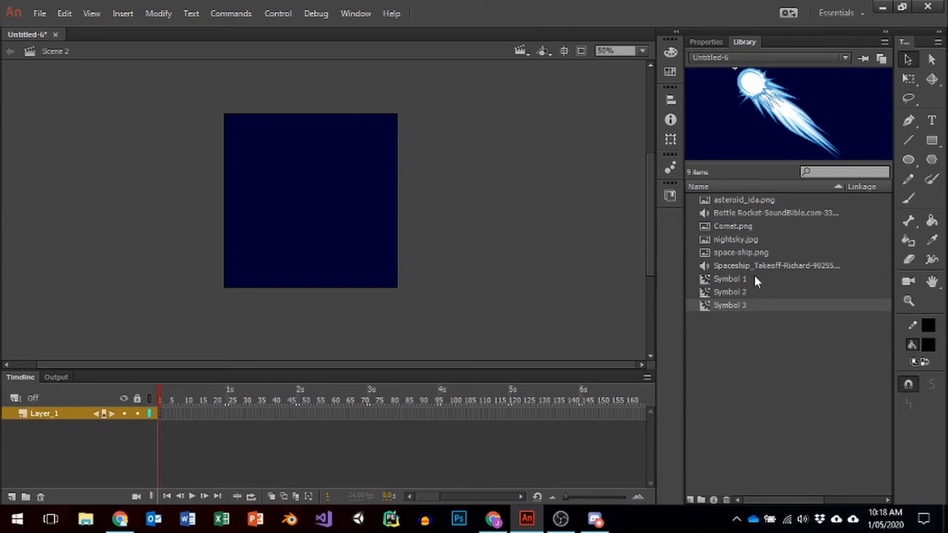
drag(729, 241, 340, 196)
drag(323, 190, 324, 191)
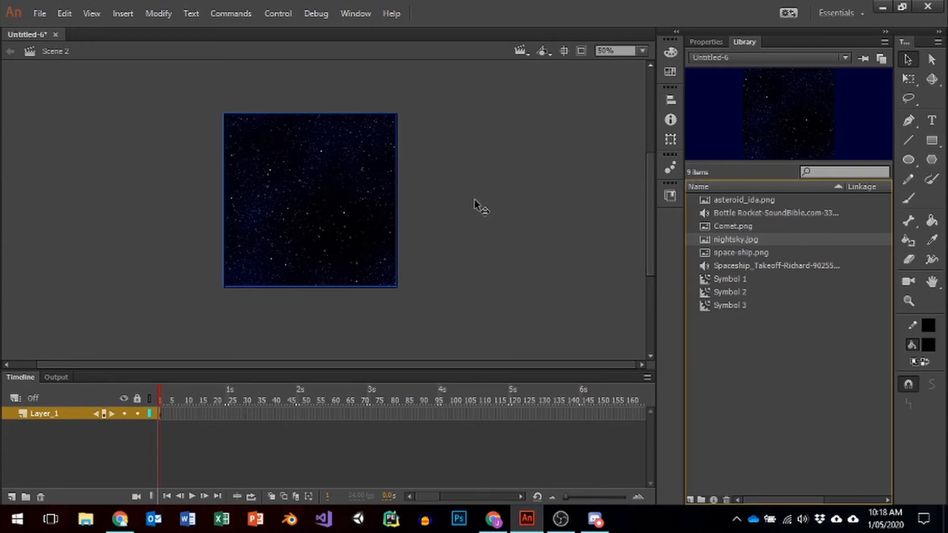
mouse_move(474, 200)
mouse_down()
mouse_move(476, 190)
mouse_move(485, 196)
mouse_up()
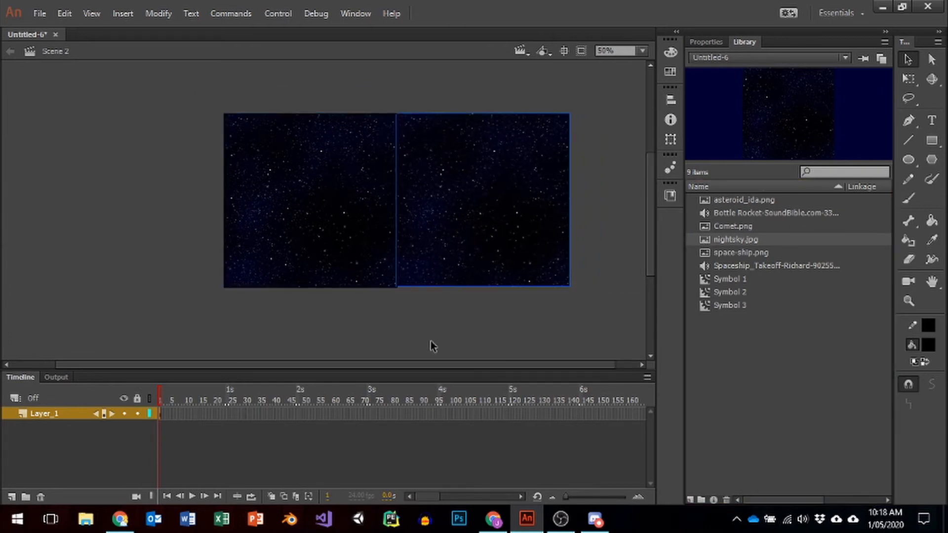
Extend the night sky layer to frame 121 and create a motion tween on it, converting both images to a symbol
click(519, 417)
right_click(519, 417)
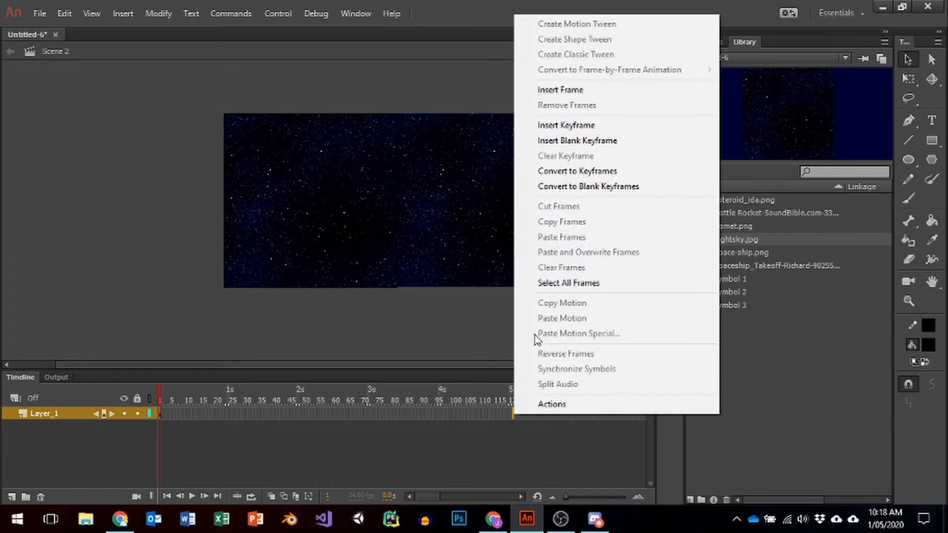
click(563, 94)
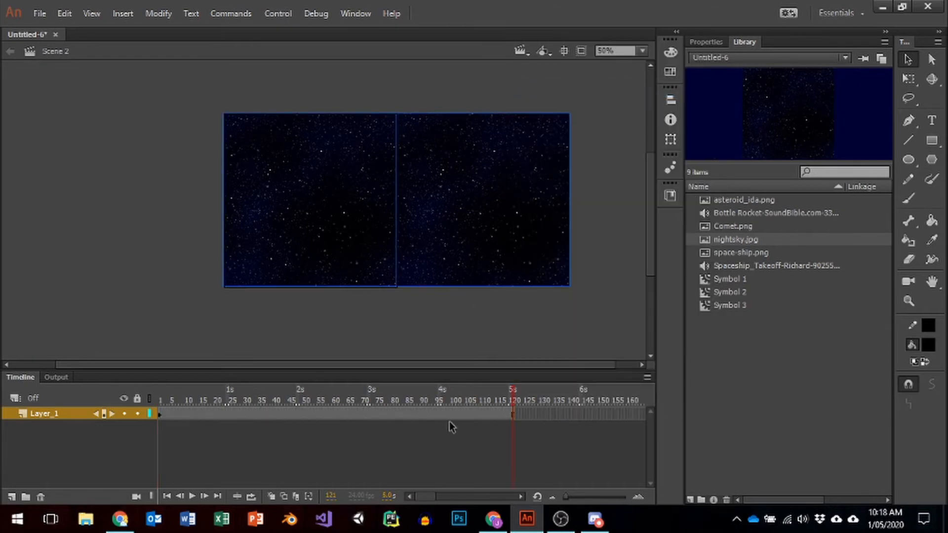
right_click(287, 412)
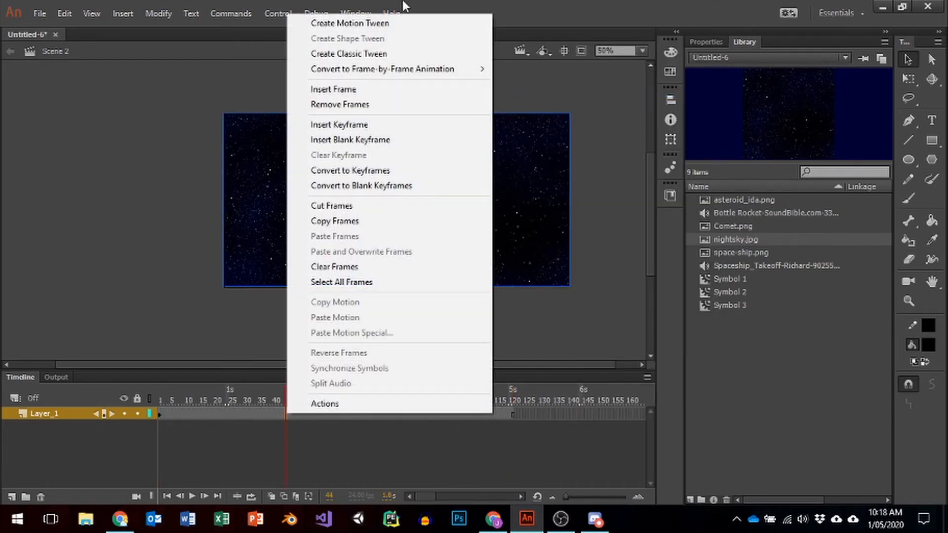
click(387, 23)
click(566, 286)
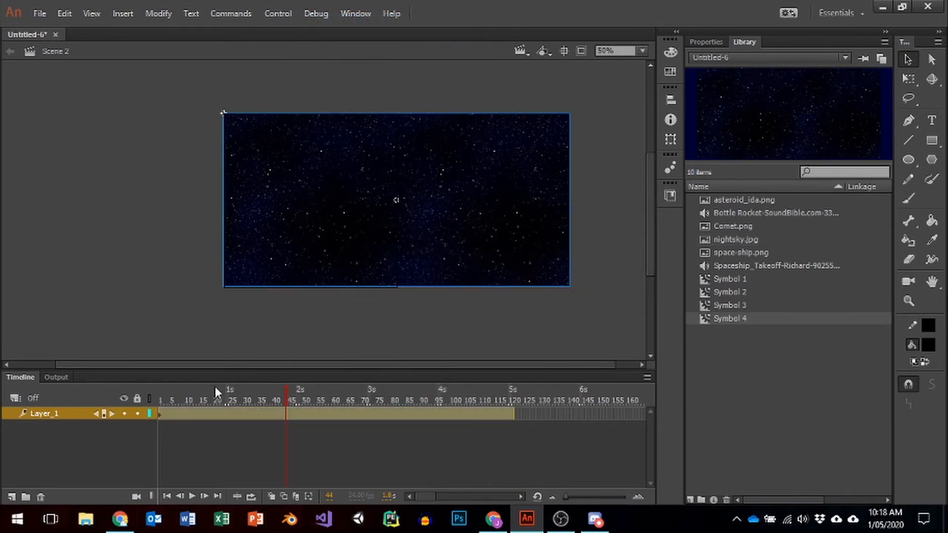
Rename the night sky layer as Background
double_click(43, 413)
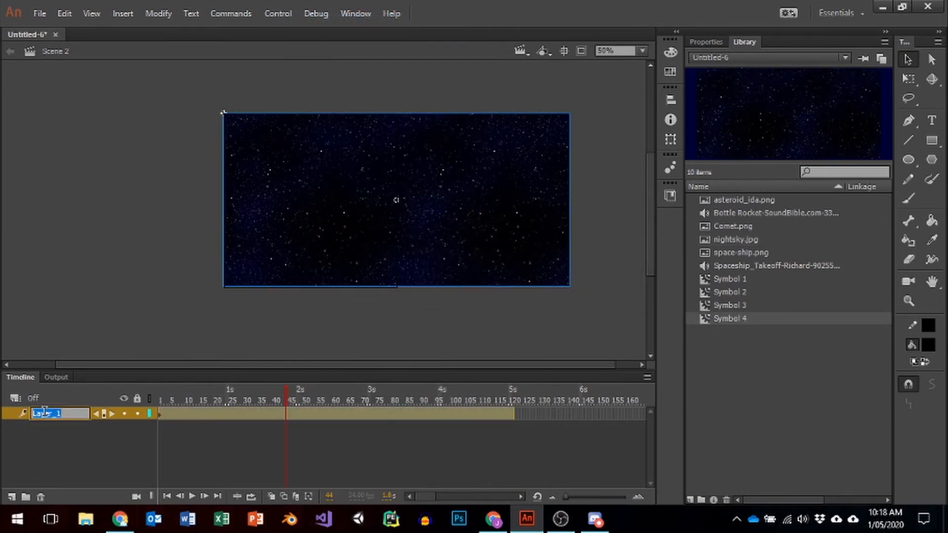
text(Background)
key(Return)
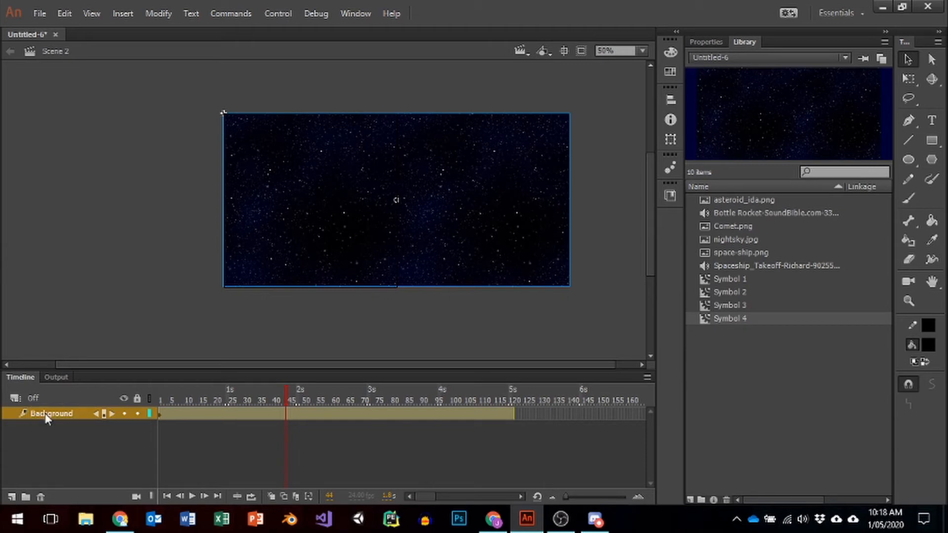
At frame 121, move the night sky horizontally left until its right edge aligns with the stage's right edge
click(514, 414)
click(529, 311)
drag(518, 228, 354, 233)
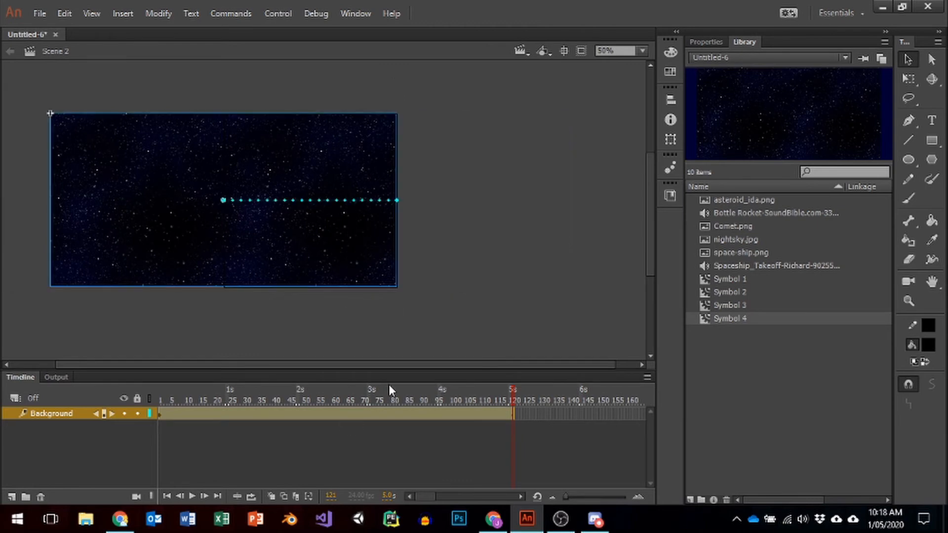
Add a layer named Spaceship above Background, plus another new layer above it
click(11, 497)
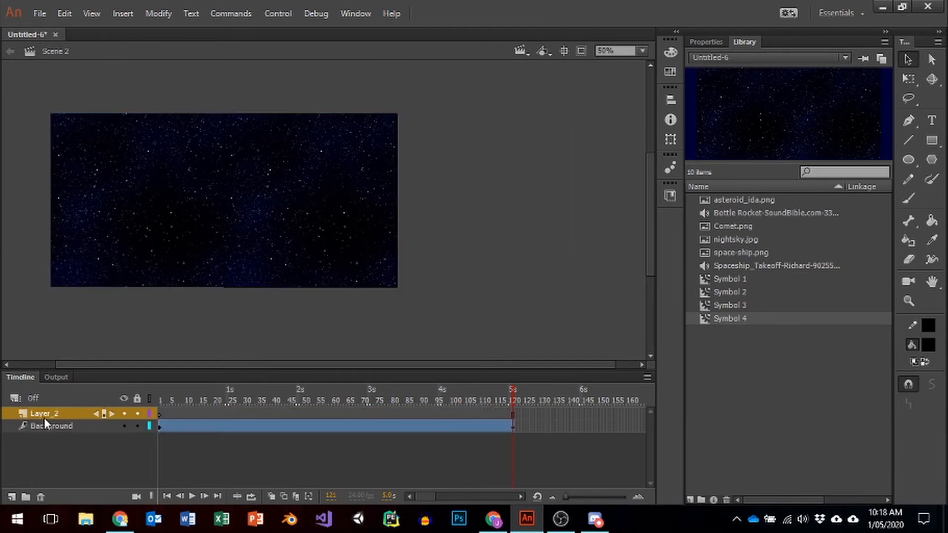
double_click(40, 414)
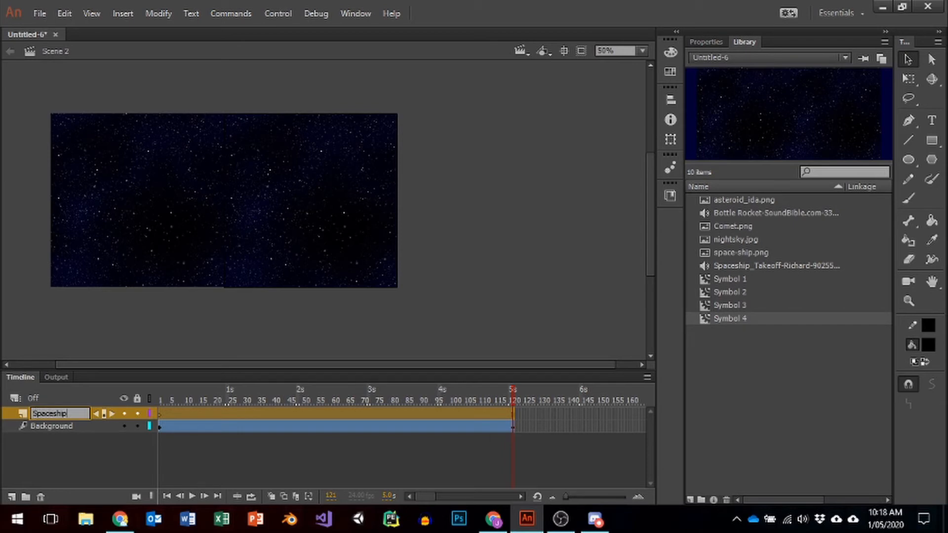
text(Spaceship)
key(Return)
click(15, 496)
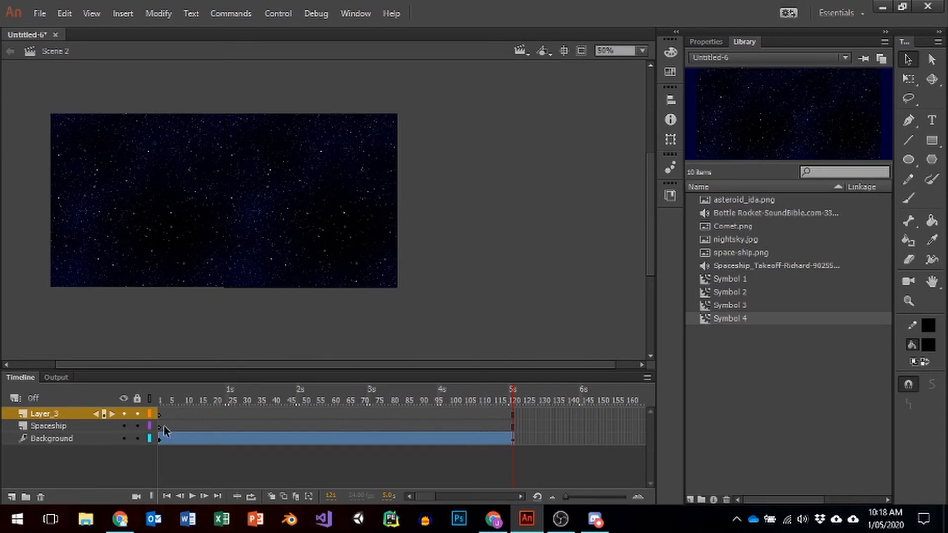
Place space-ship.png on the stage at frame 1 of Layer_3, and hide and lock the Background layer
click(162, 395)
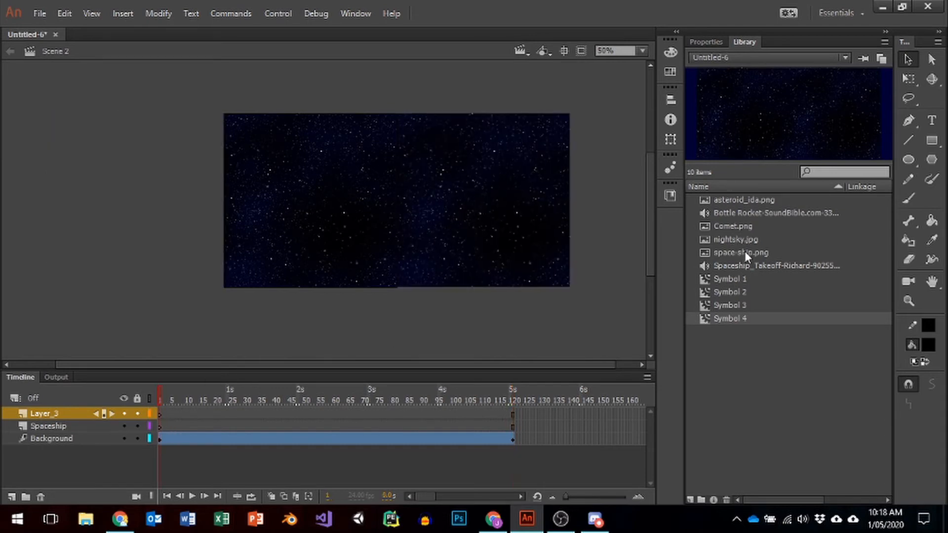
drag(745, 251, 308, 193)
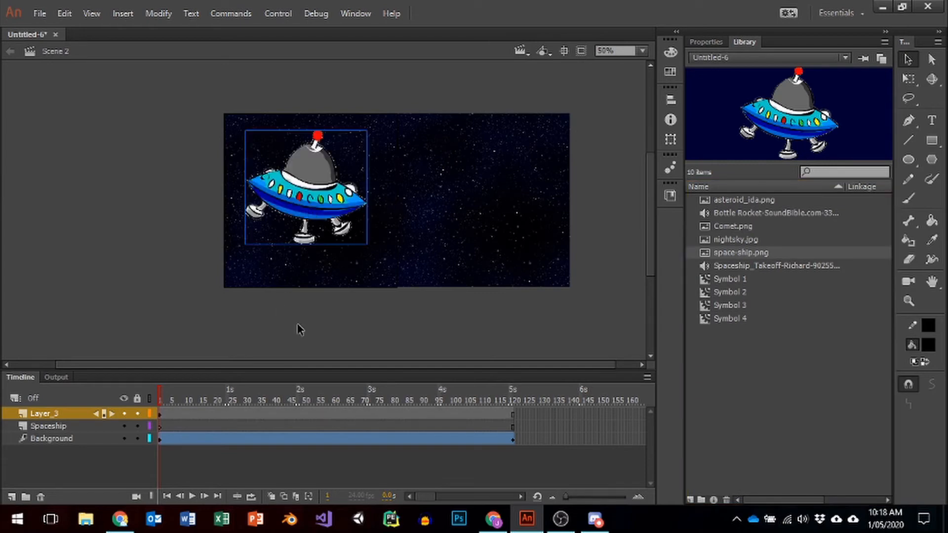
click(148, 437)
click(149, 438)
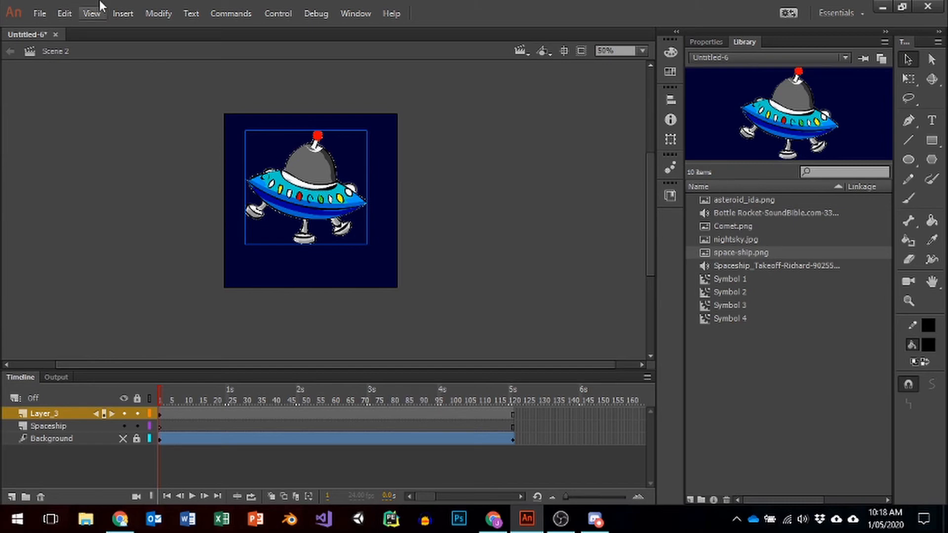
Cut the spaceship image from Layer_3 and paste it in place at frame 1 of the Spaceship layer
click(66, 13)
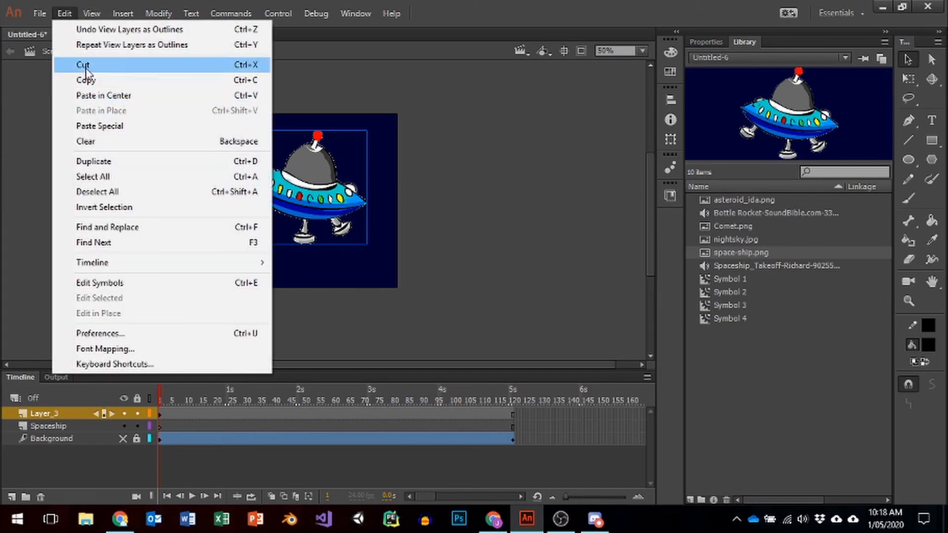
click(86, 67)
click(159, 426)
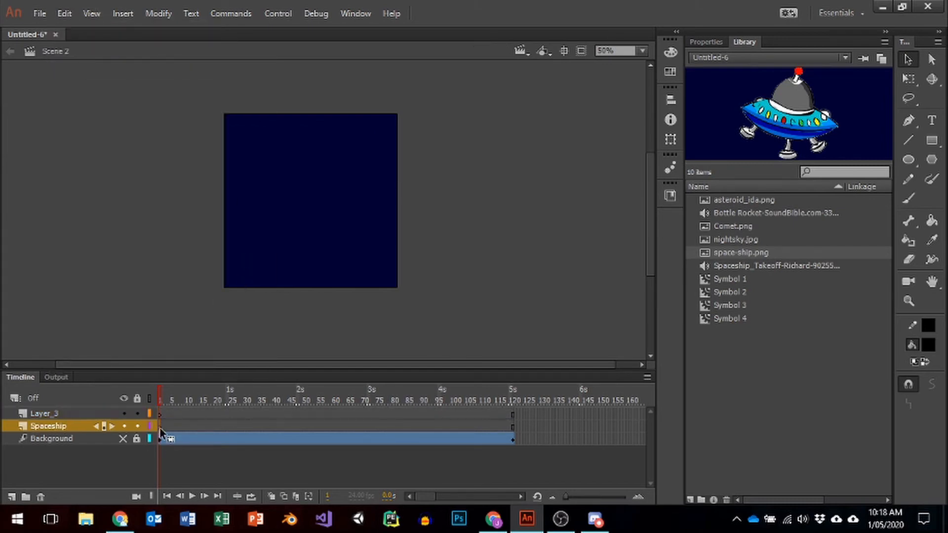
click(65, 13)
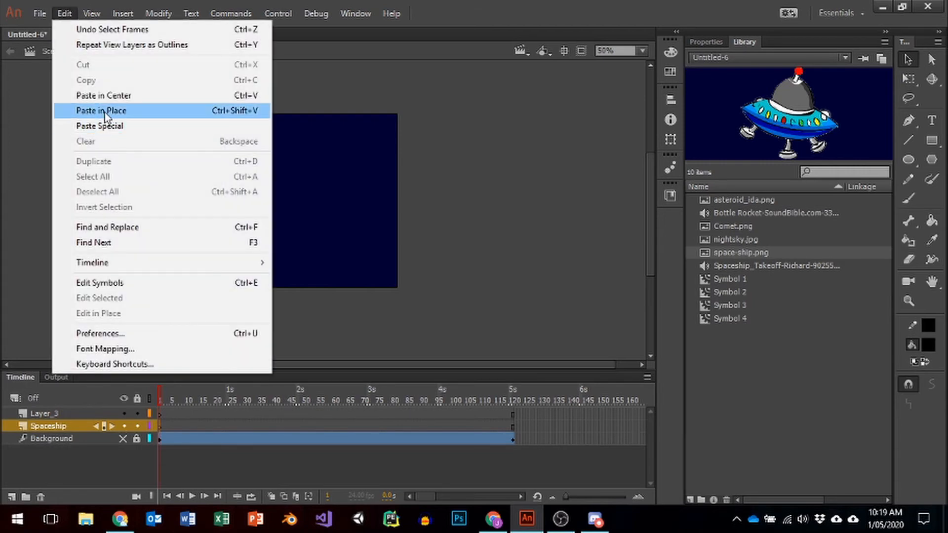
click(104, 111)
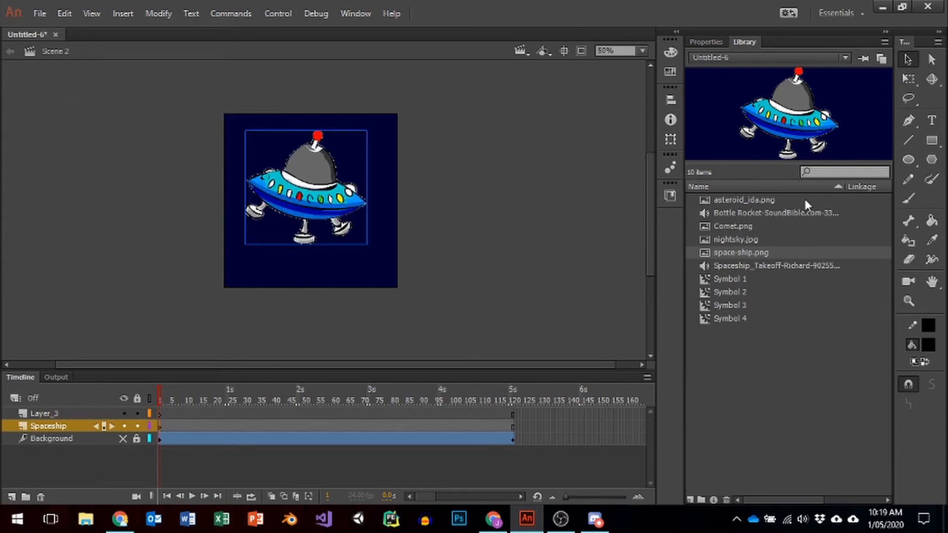
Scale the spaceship down to about half its size with Free Transform and move it toward the stage's left side
click(909, 79)
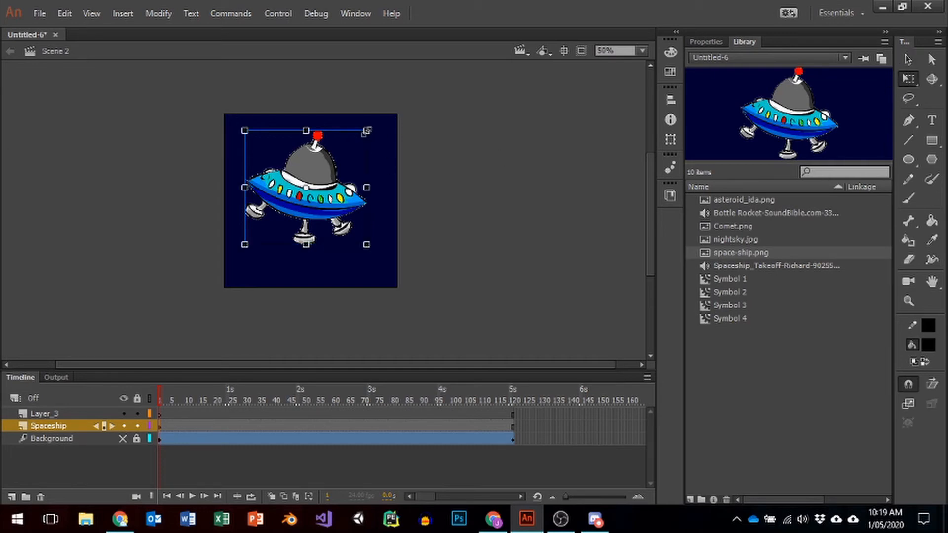
drag(367, 132, 334, 160)
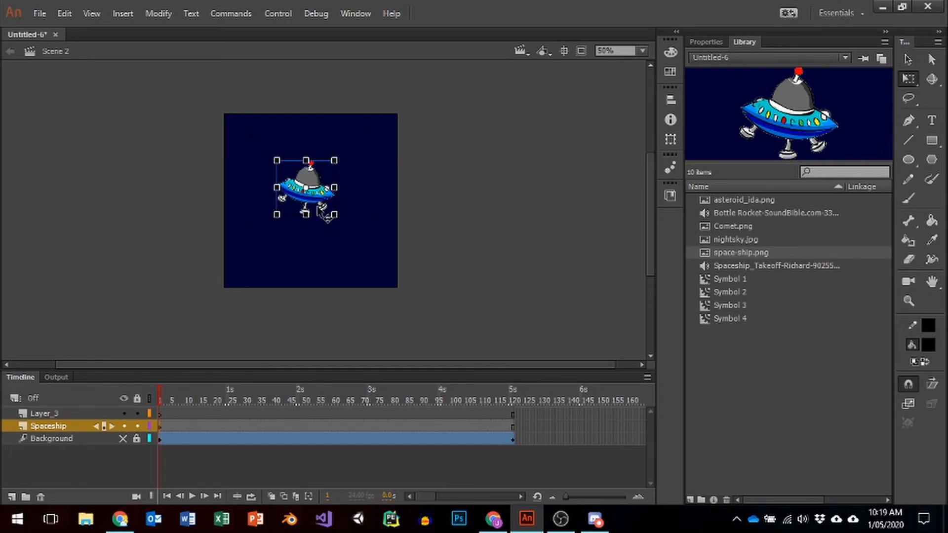
drag(326, 200, 274, 217)
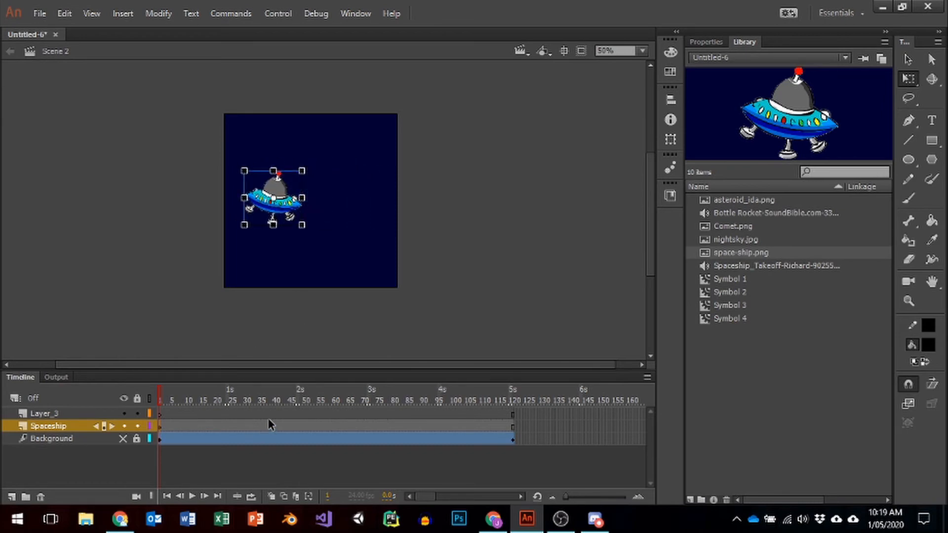
Create a motion tween on the Spaceship layer, converting the image to a symbol
right_click(203, 427)
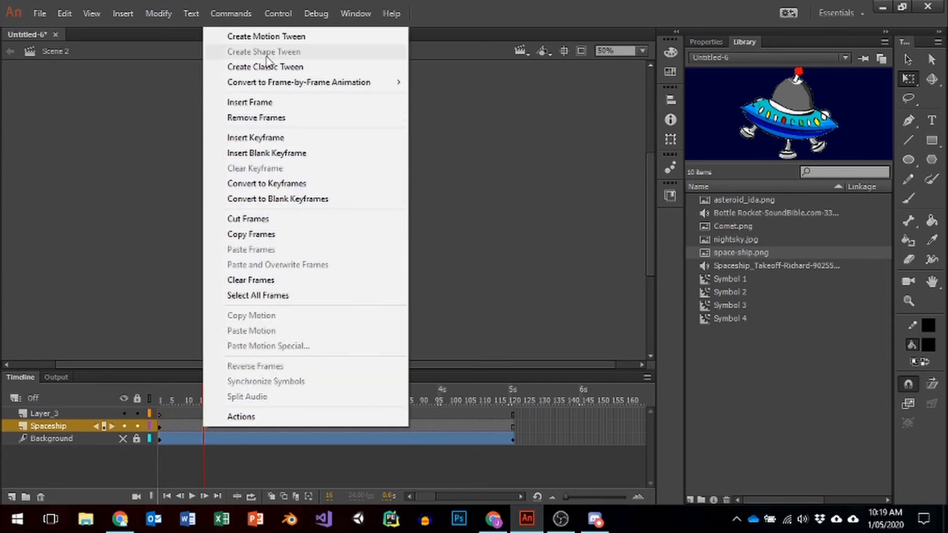
click(271, 38)
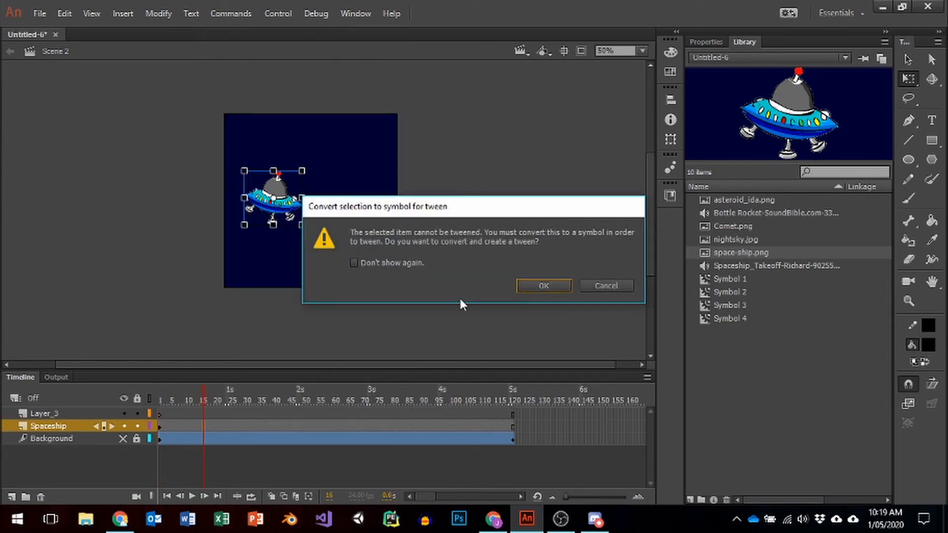
click(539, 286)
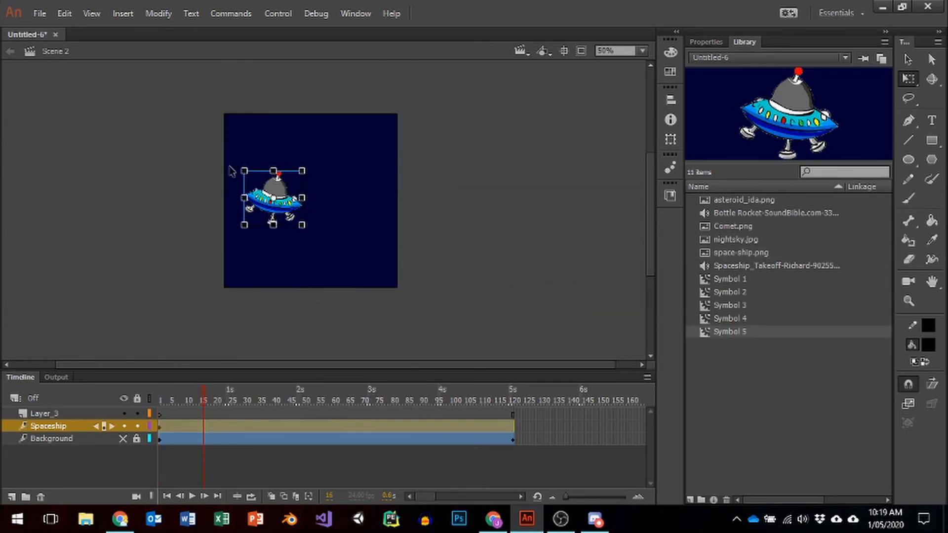
Rename Layer_3 as Asteroid 1 and copy that name for reuse on other layers
click(908, 59)
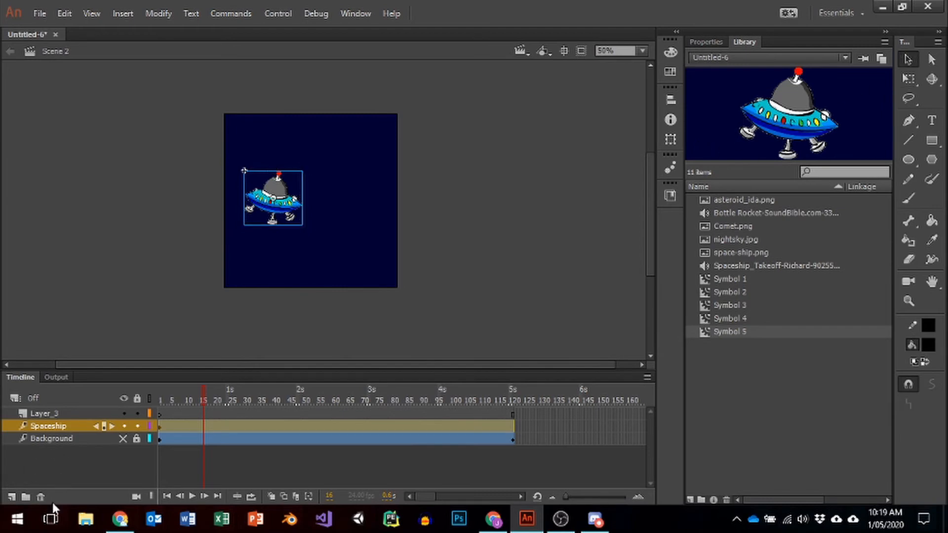
click(44, 414)
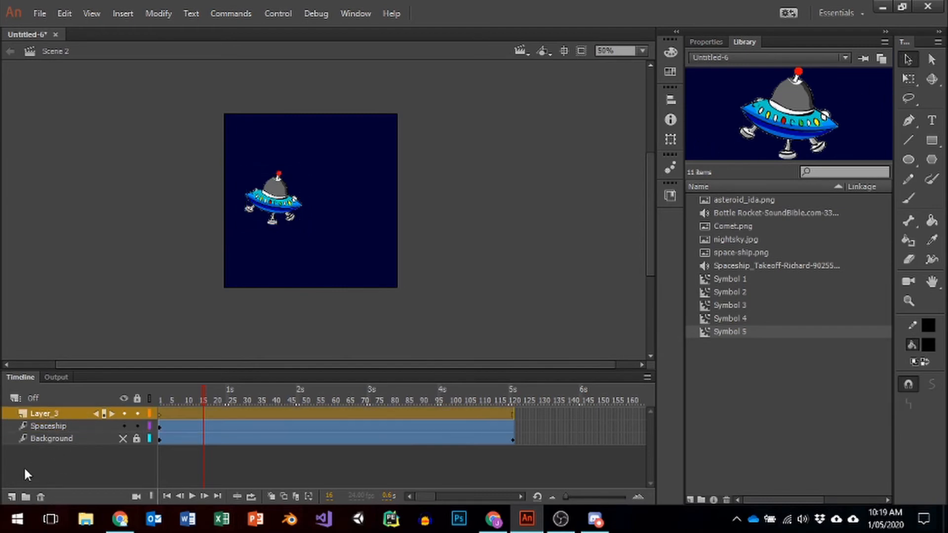
double_click(49, 414)
text(Astr)
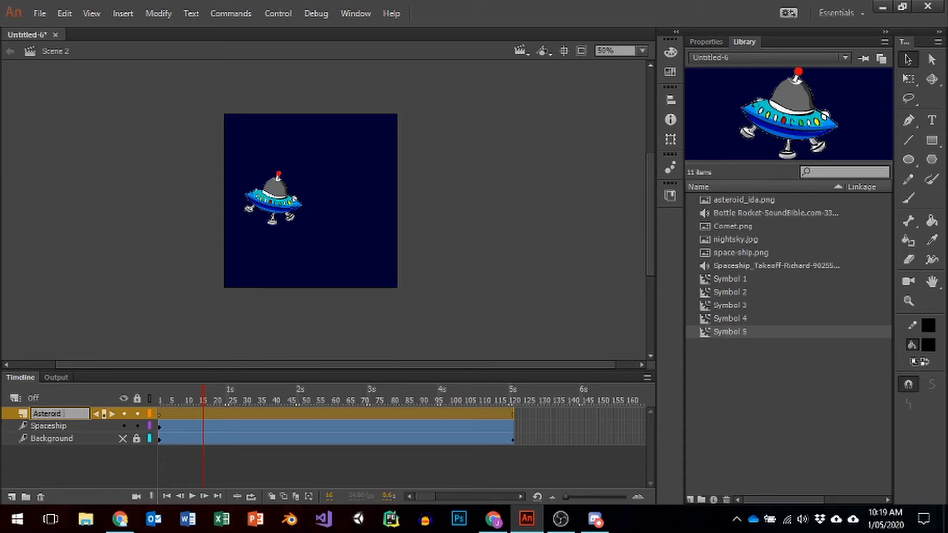
drag(69, 414, 34, 413)
key(ctrl+c)
Add three new layers above Asteroid 1 and rename the topmost one Asteroid 2
click(11, 499)
click(11, 499)
click(11, 499)
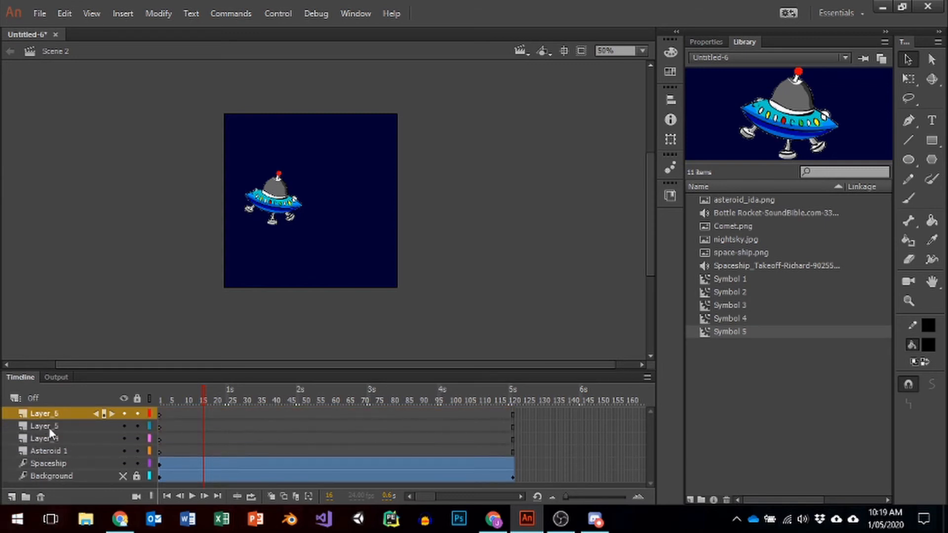
click(43, 413)
double_click(42, 414)
key(ctrl+v)
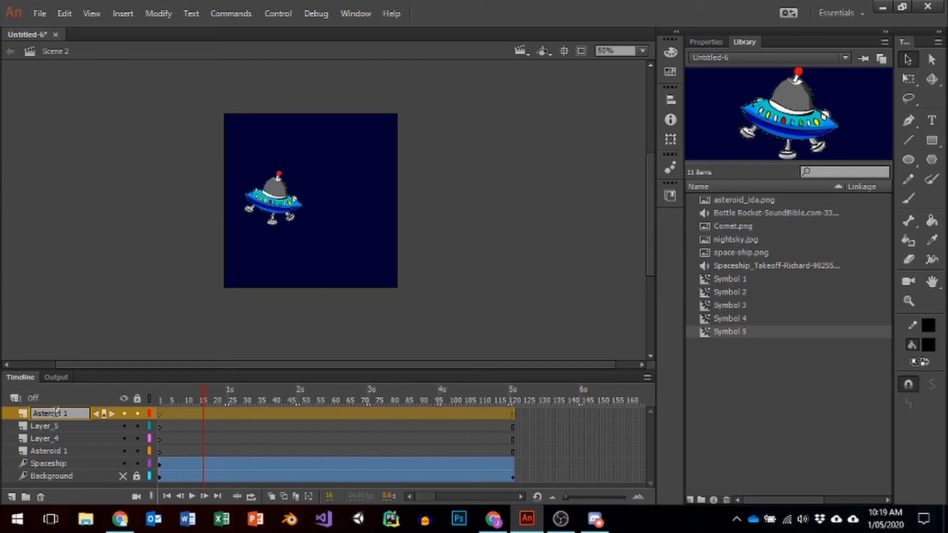
key(Return)
Rename Layer_5 as Asteroid 3, reusing the copied layer name
click(57, 426)
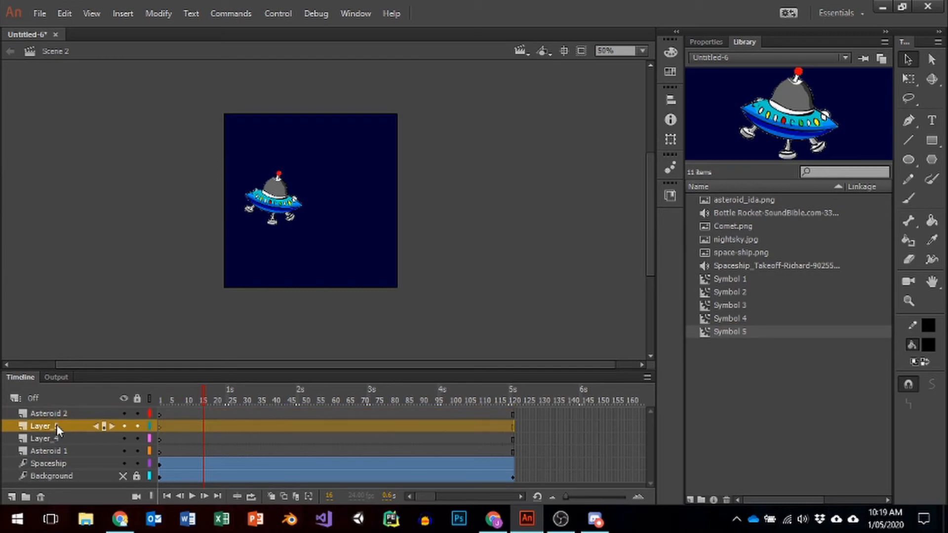
double_click(57, 426)
key(ctrl+v)
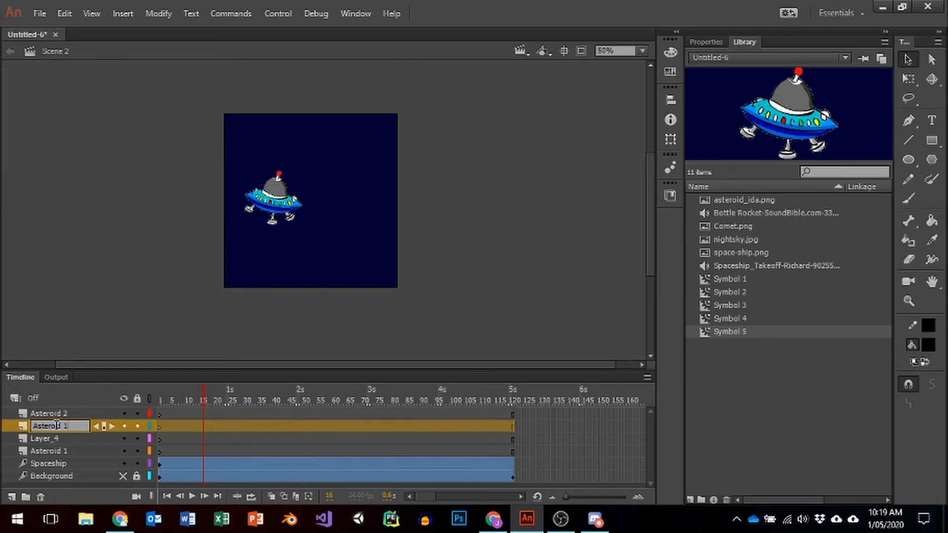
key(Return)
Delete the spare Layer_4 between the Asteroid 3 and Asteroid 1 layers
click(56, 438)
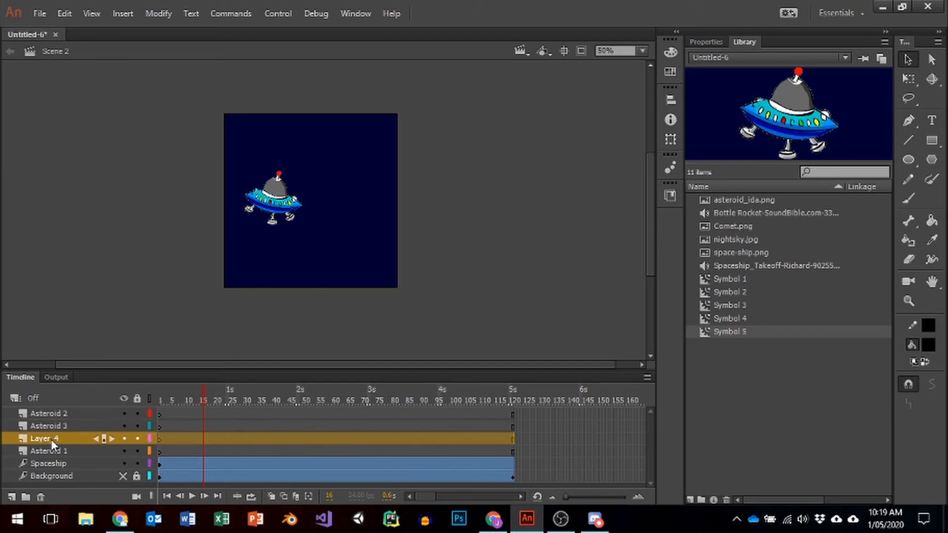
right_click(53, 439)
click(99, 171)
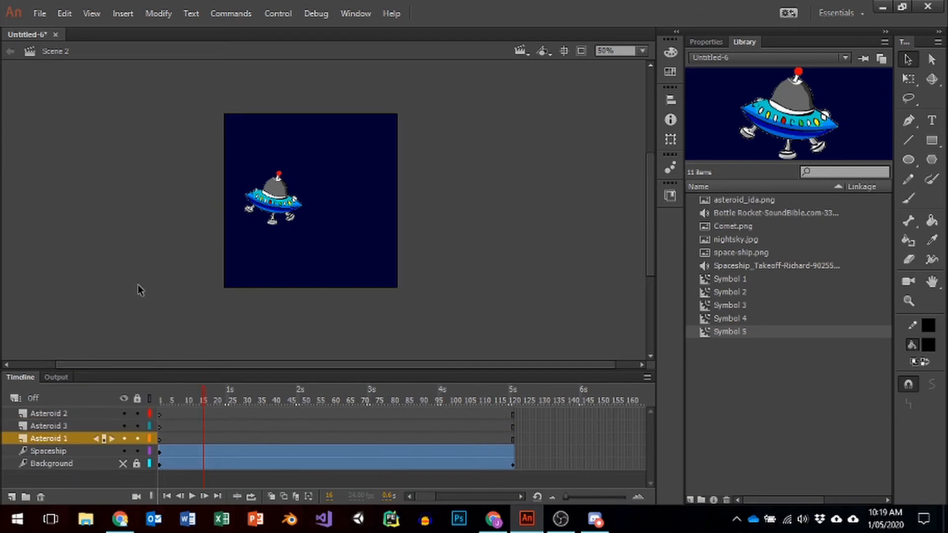
Place asteroid_ida.png beside the stage's left edge at frame 1 of the Asteroid 2, Asteroid 3 and Asteroid 1 layers
click(730, 205)
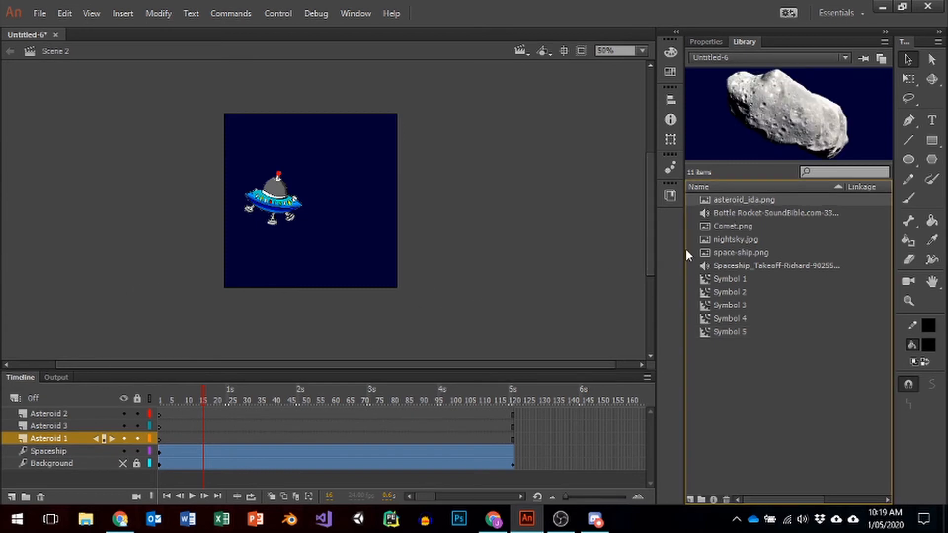
drag(200, 395, 152, 387)
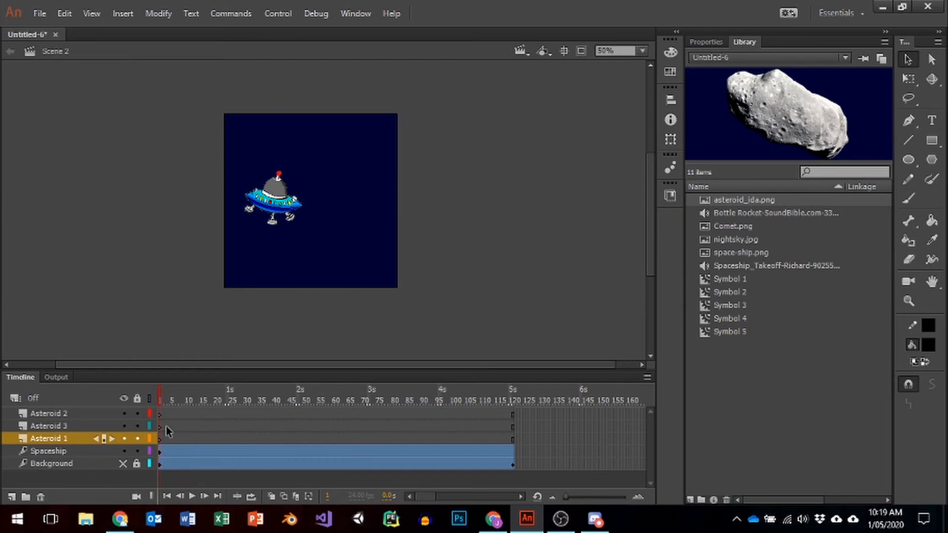
click(159, 413)
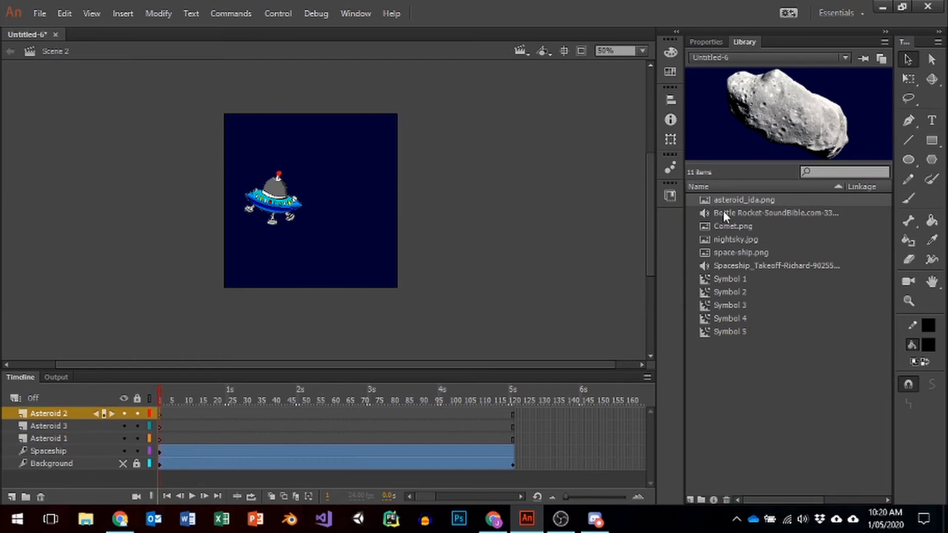
drag(731, 201, 159, 150)
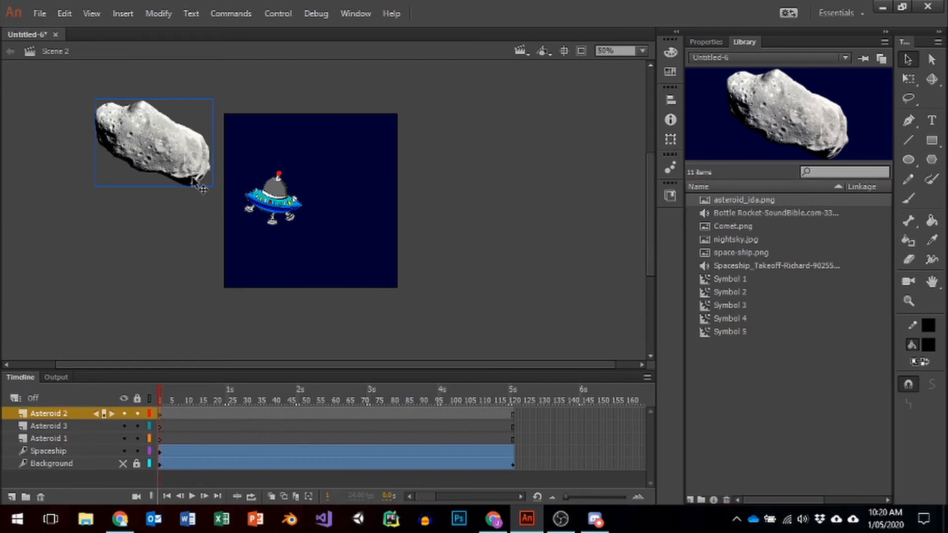
click(159, 426)
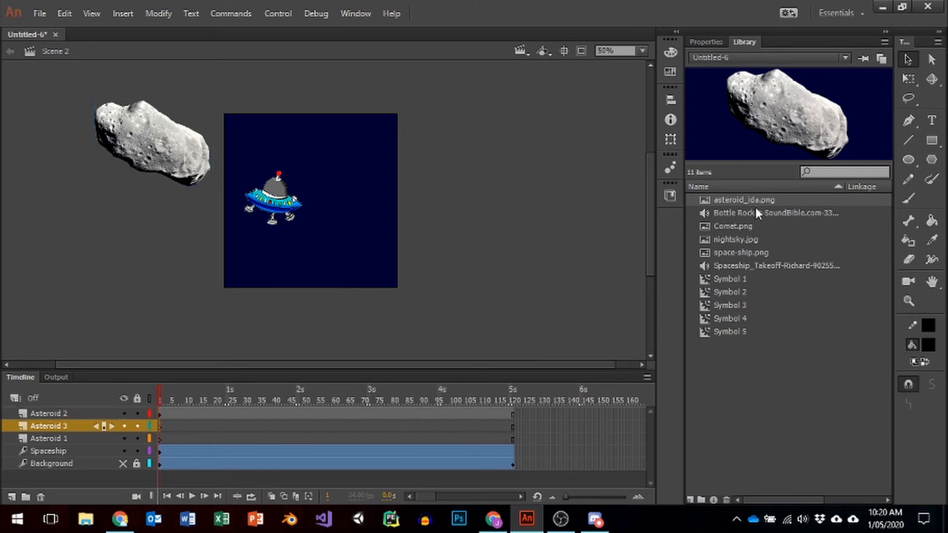
drag(754, 202, 154, 207)
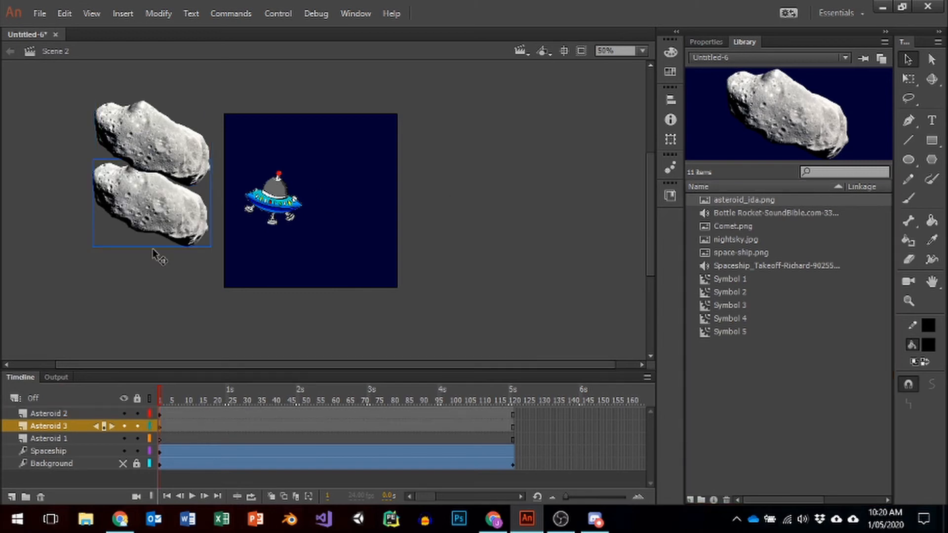
click(160, 439)
drag(722, 203, 106, 240)
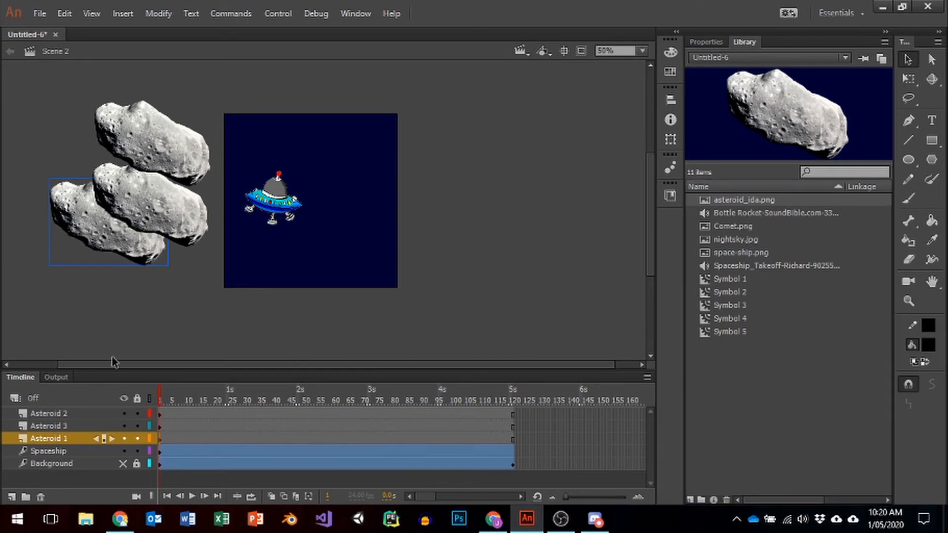
Shift the Asteroid 2 image slightly down, then shrink it to about half its width and rotate it clockwise with Free Transform
click(155, 149)
drag(155, 149, 149, 167)
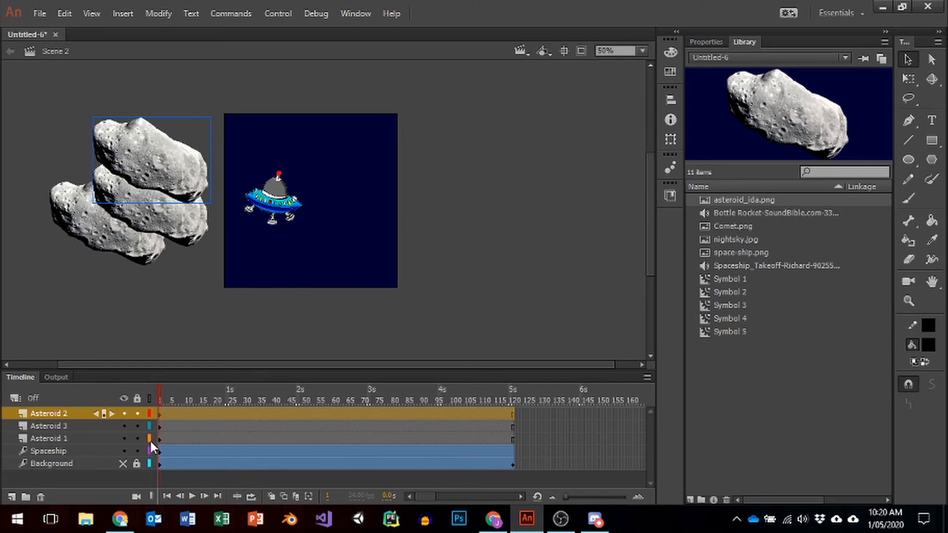
click(909, 79)
drag(211, 203, 181, 194)
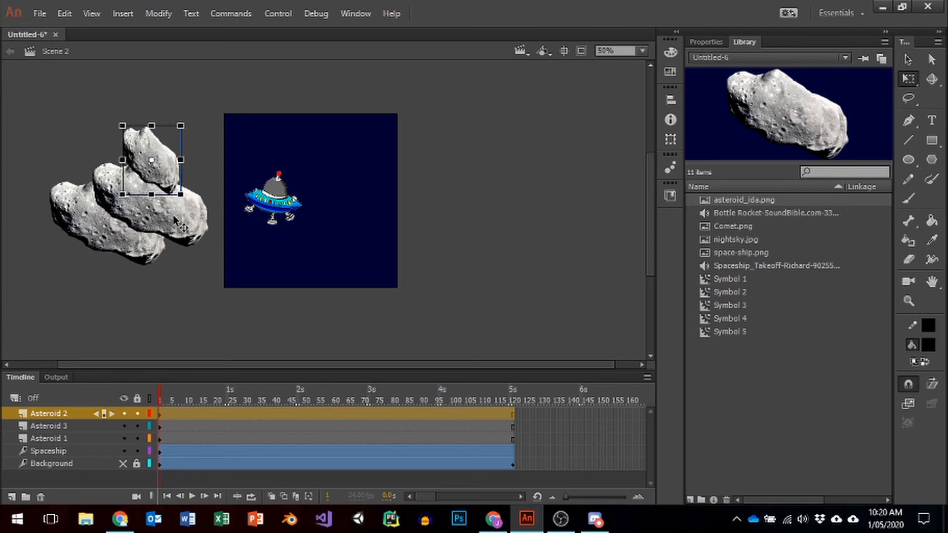
drag(191, 121, 208, 149)
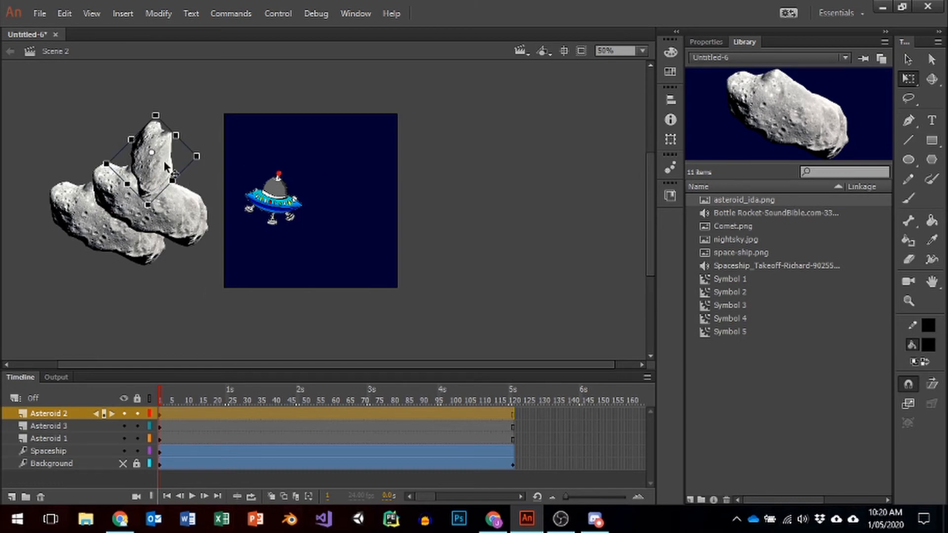
mouse_move(202, 159)
mouse_down()
mouse_move(207, 151)
mouse_move(192, 170)
mouse_up()
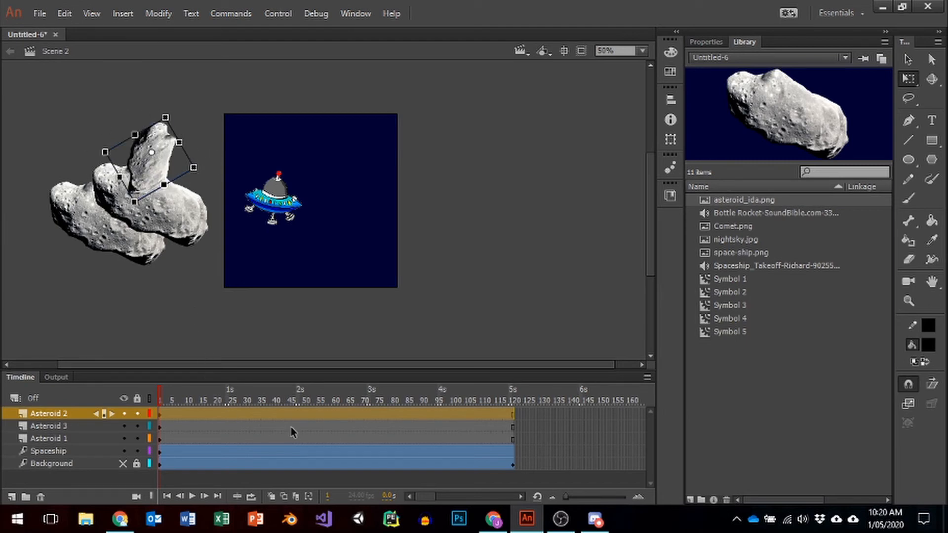
Create a motion tween on the Asteroid 2 layer, converting the image to a symbol
right_click(303, 415)
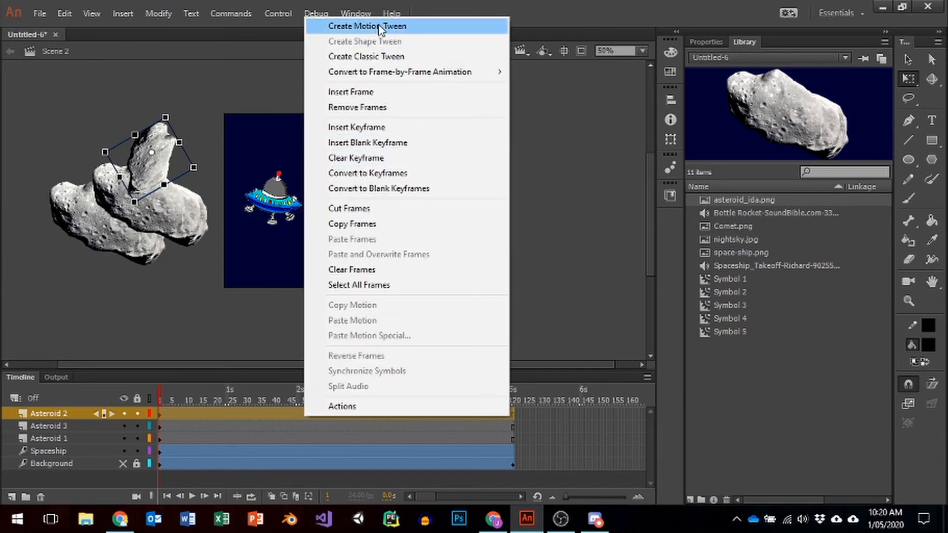
click(321, 22)
click(561, 286)
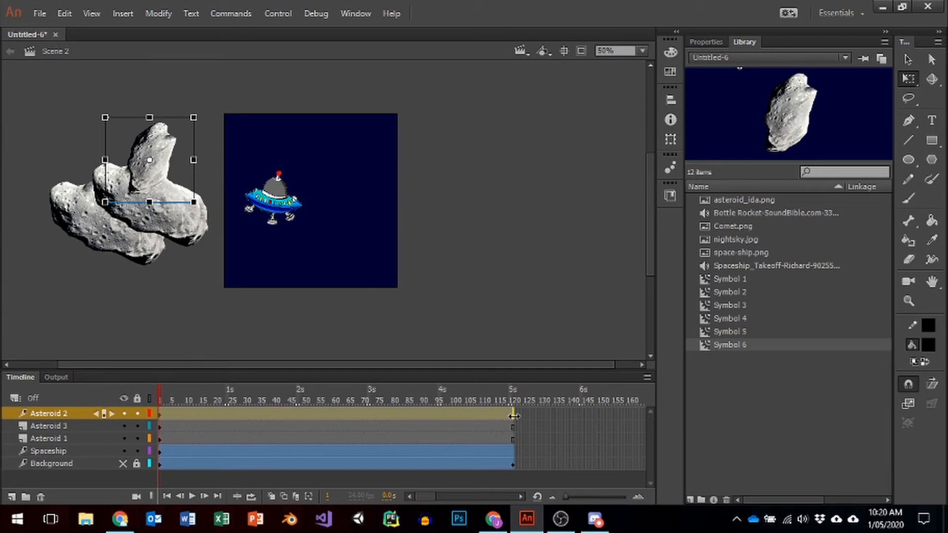
Insert a keyframe at frame 38 of the Asteroid 2 tween
click(268, 415)
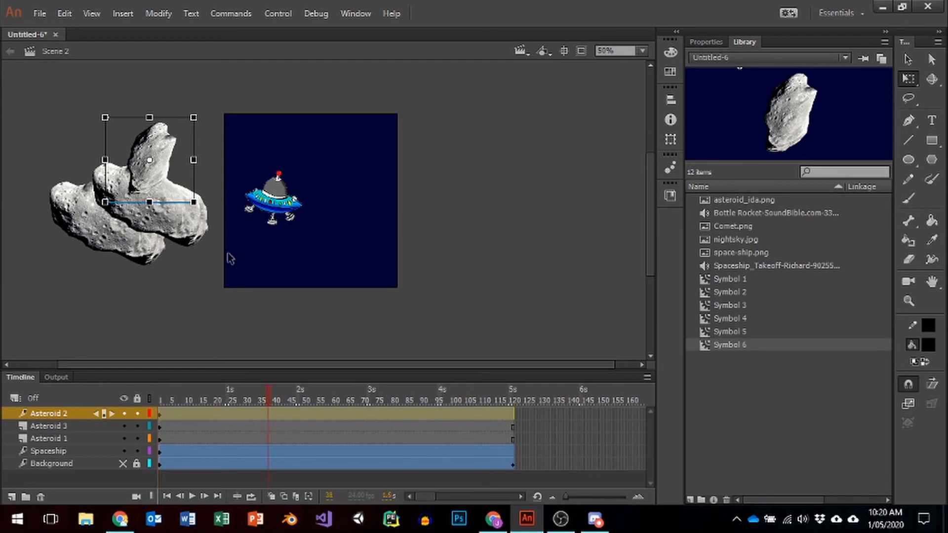
right_click(271, 415)
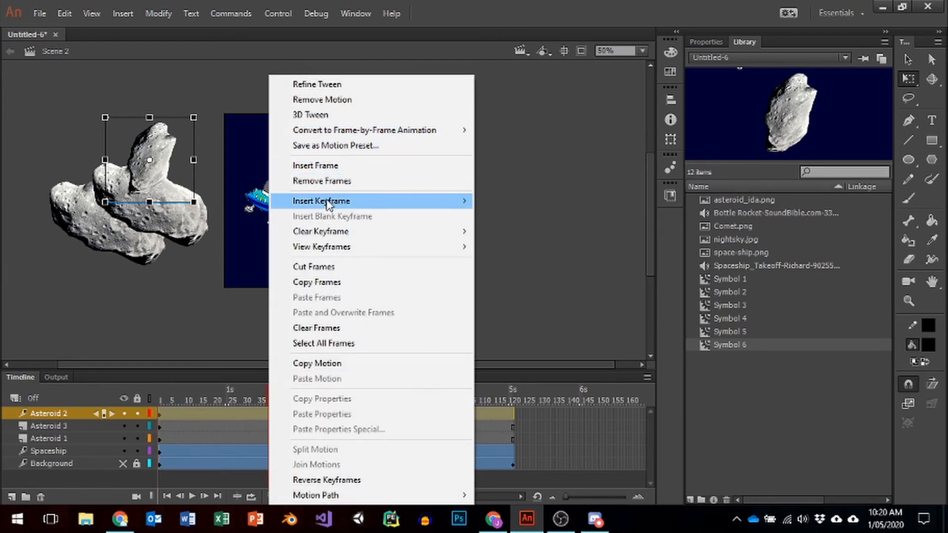
mouse_move(328, 205)
click(504, 293)
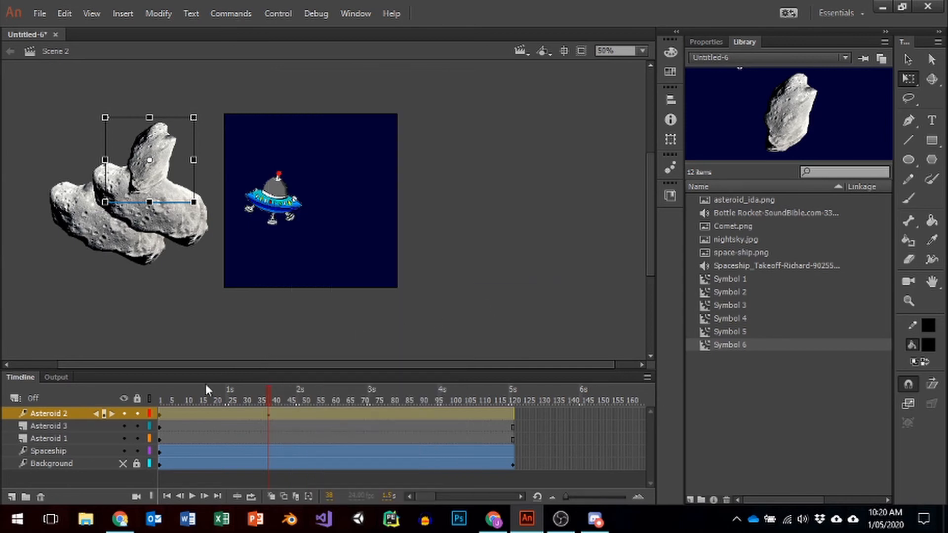
Move the Asteroid 2 symbol across to beyond the stage's right edge at frame 121 and scrub through its motion
click(512, 414)
drag(159, 161, 461, 173)
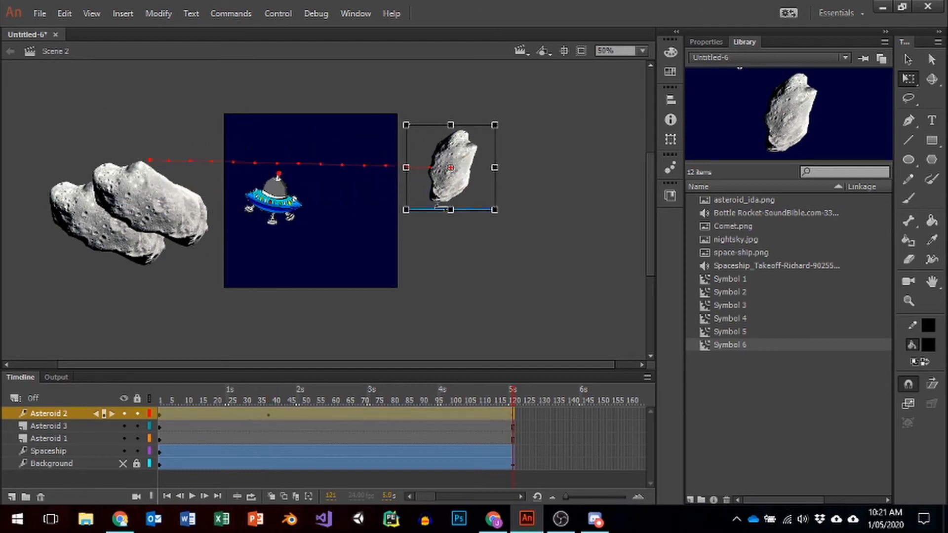
click(226, 395)
drag(240, 388, 514, 385)
Set the Asteroid 2 motion tween to rotate 5 times clockwise (CW)
click(700, 44)
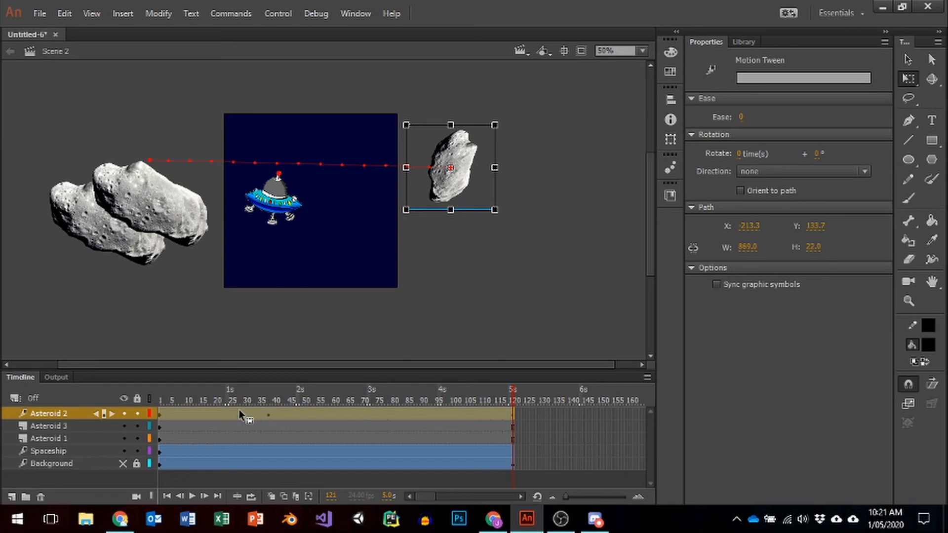
click(270, 416)
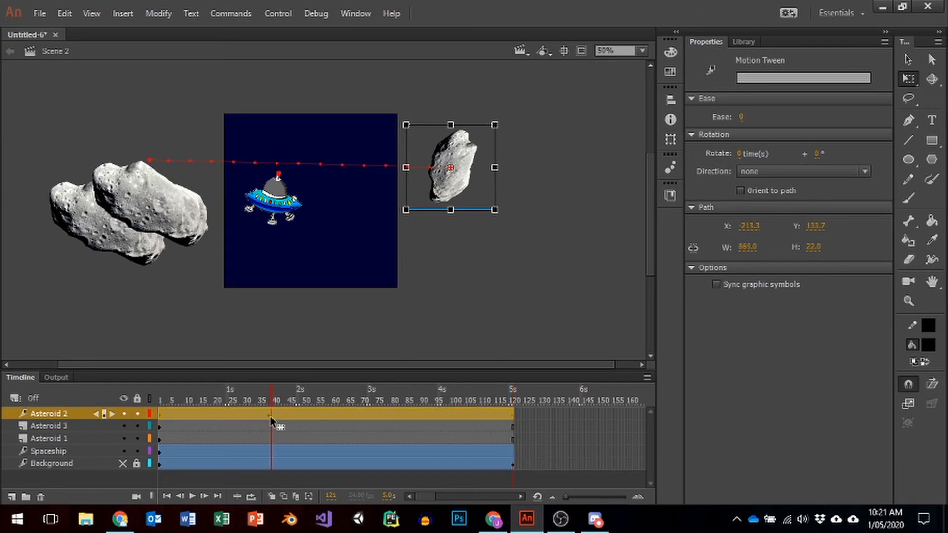
click(288, 164)
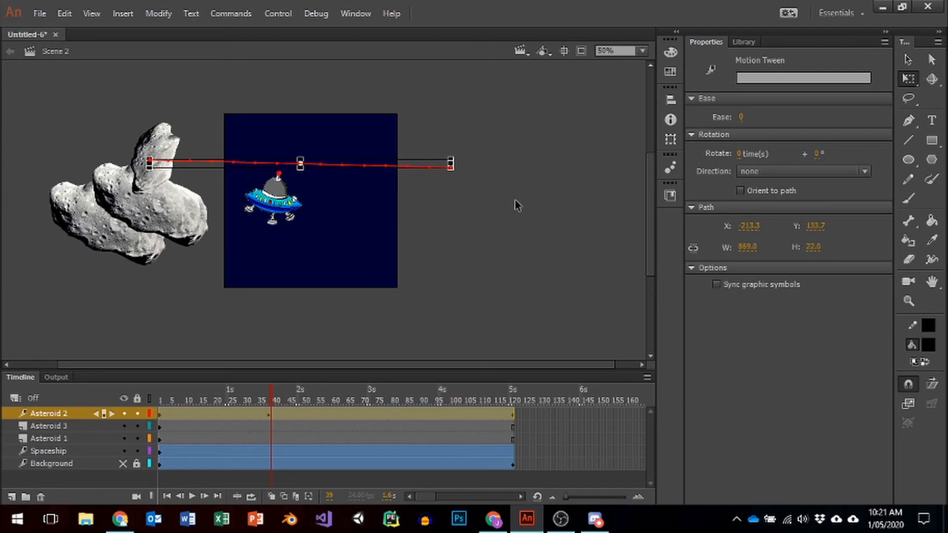
click(517, 205)
click(912, 57)
click(419, 166)
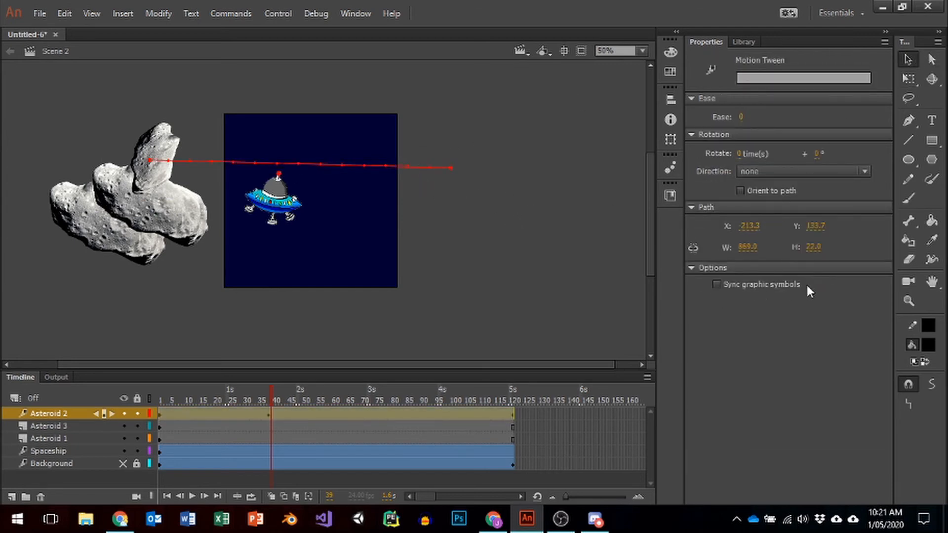
click(739, 154)
text(1)
key(Return)
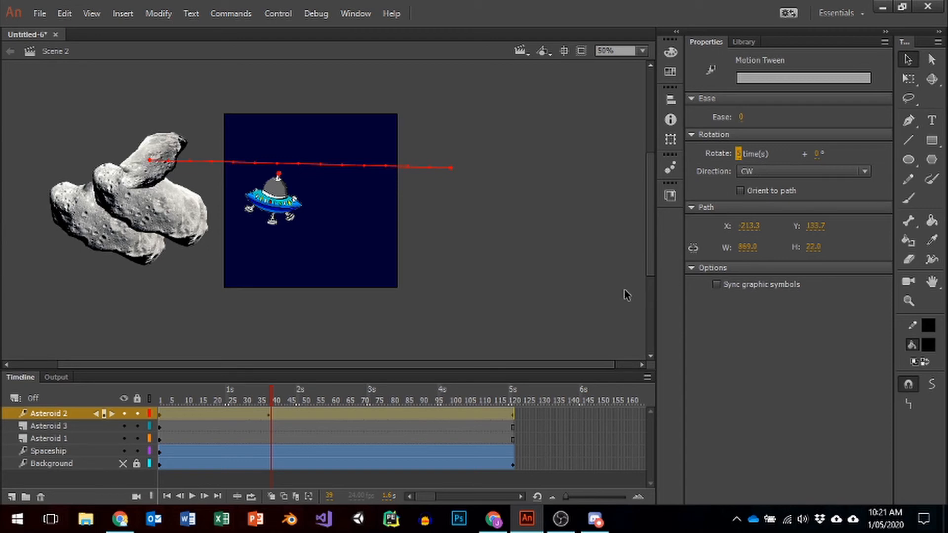
Set the Asteroid 2 motion tween to rotate 4 times, keeping the CW direction
drag(267, 397, 422, 406)
click(422, 413)
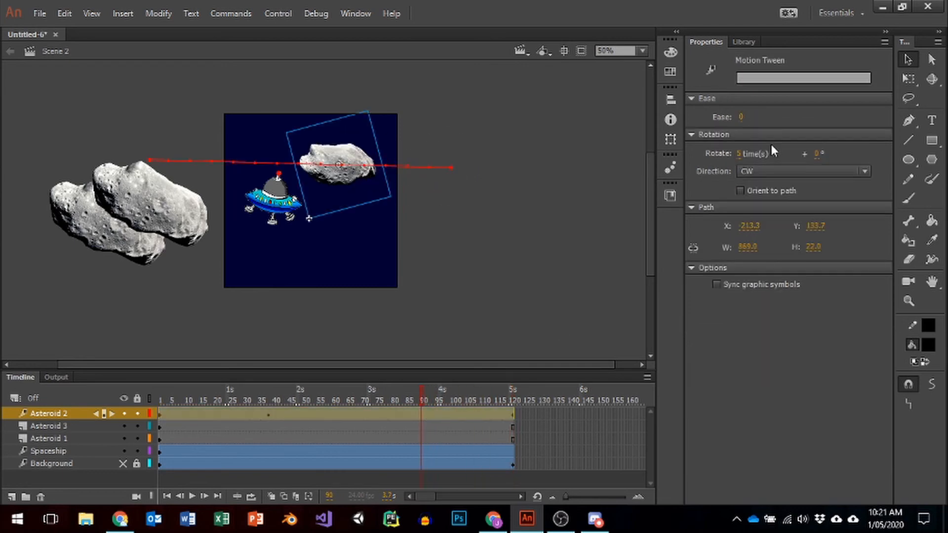
click(837, 171)
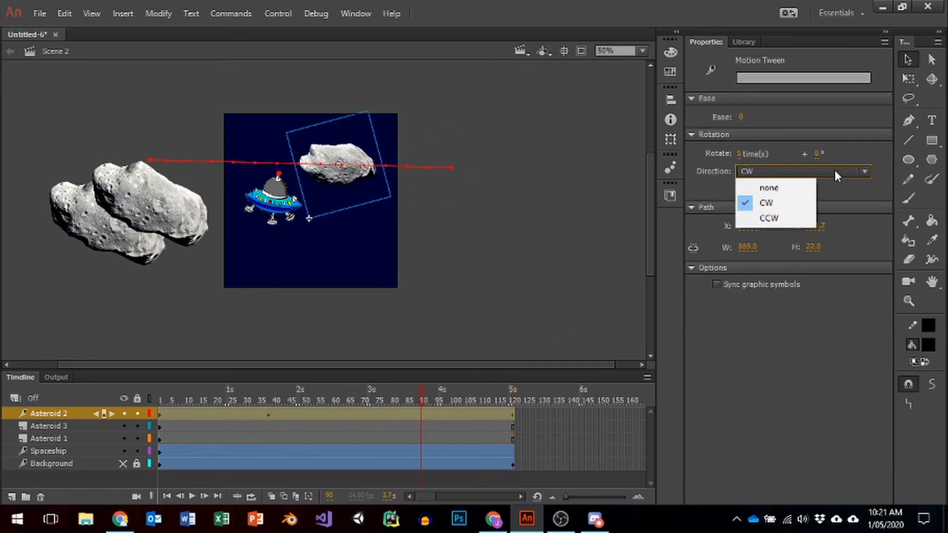
click(774, 326)
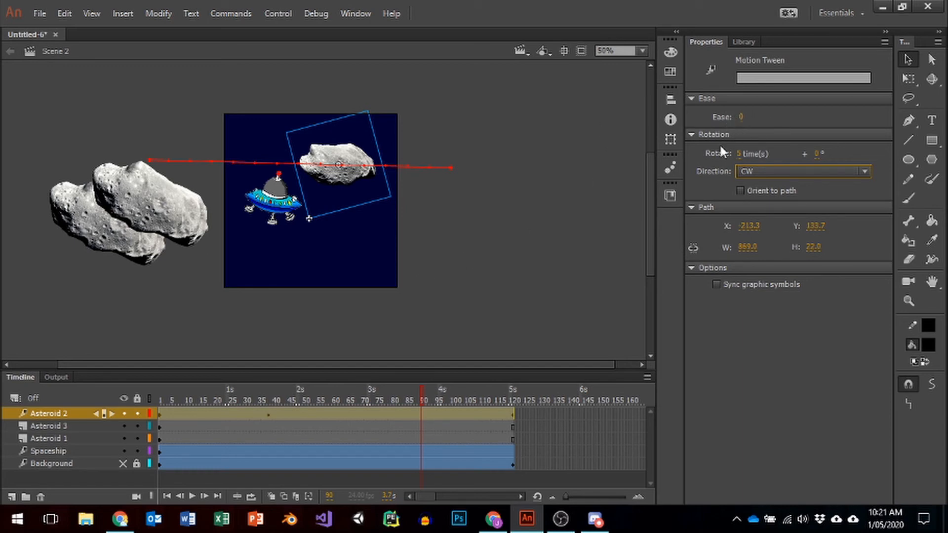
click(738, 154)
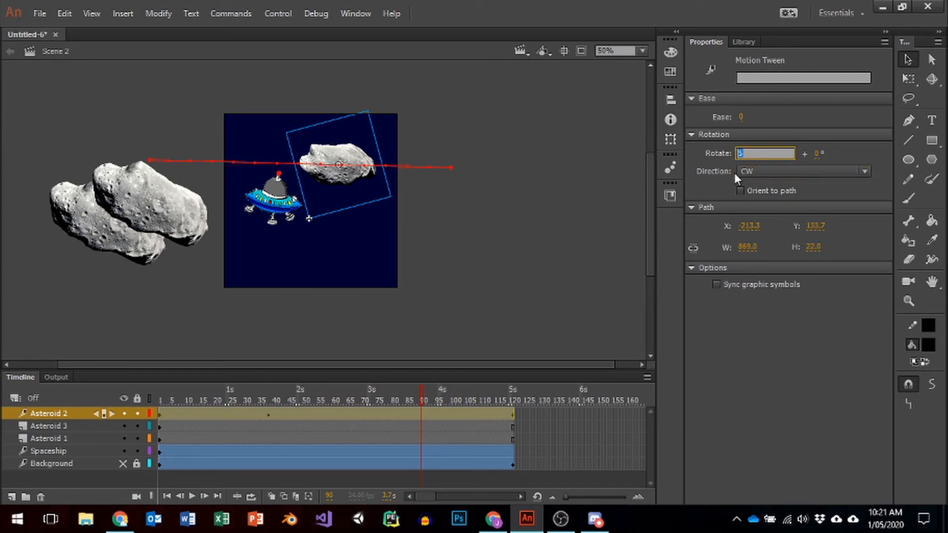
text(4)
key(Return)
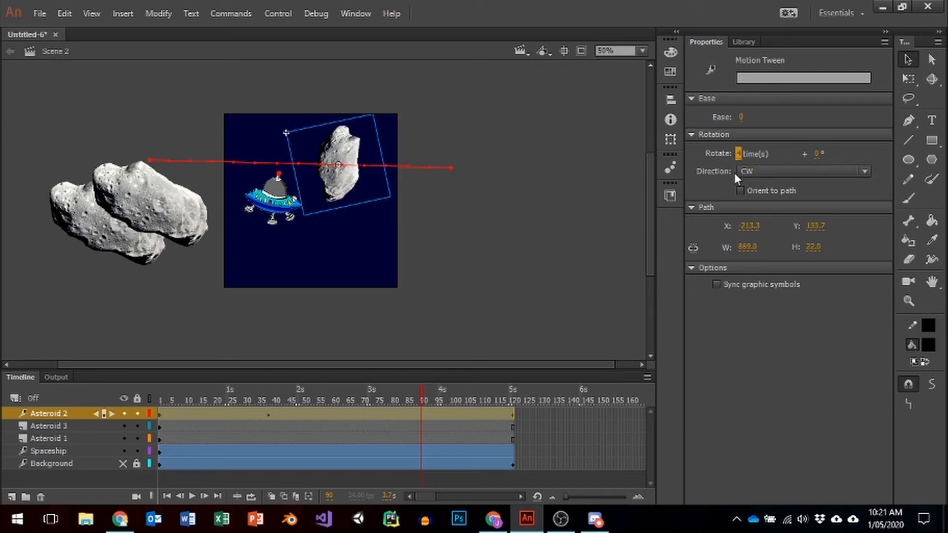
Lock the Asteroid 2 layer and create a motion tween on Asteroid 3, converting its image to a symbol
click(195, 215)
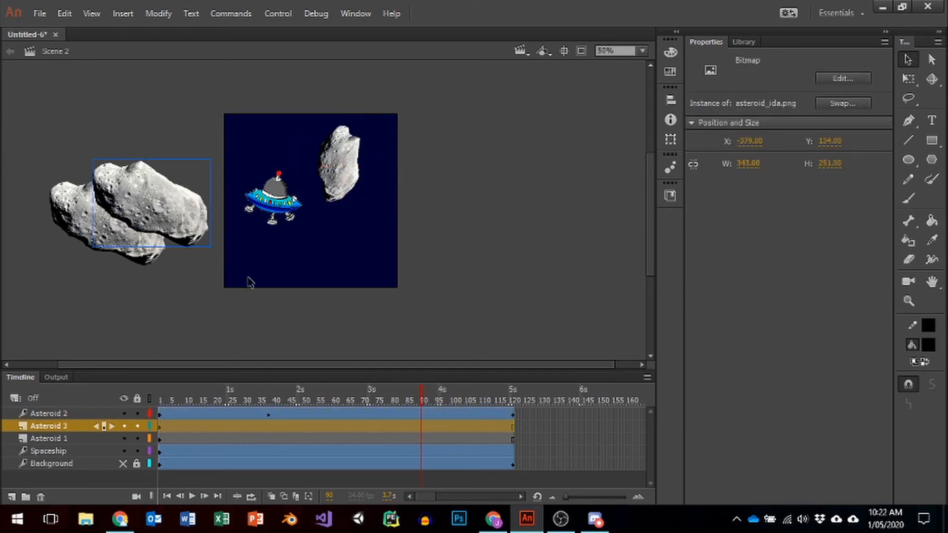
click(138, 414)
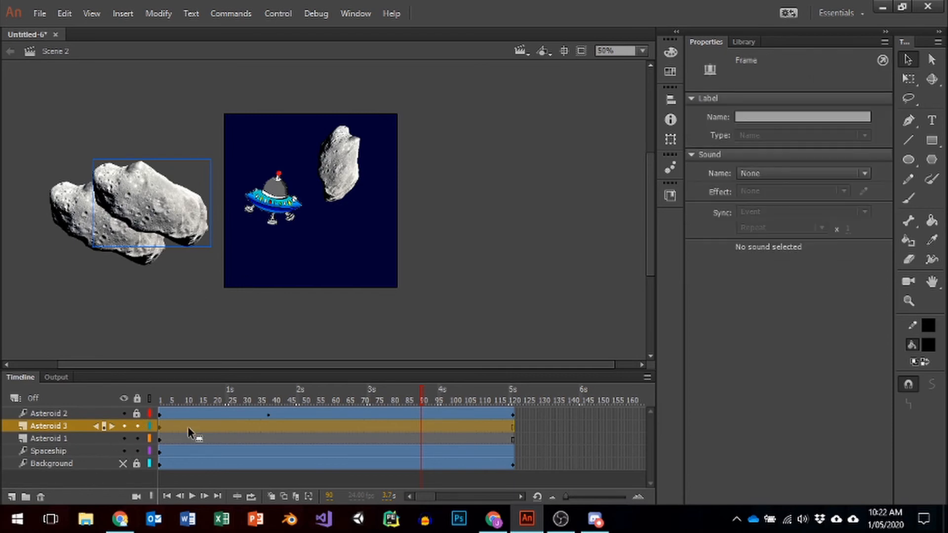
click(213, 428)
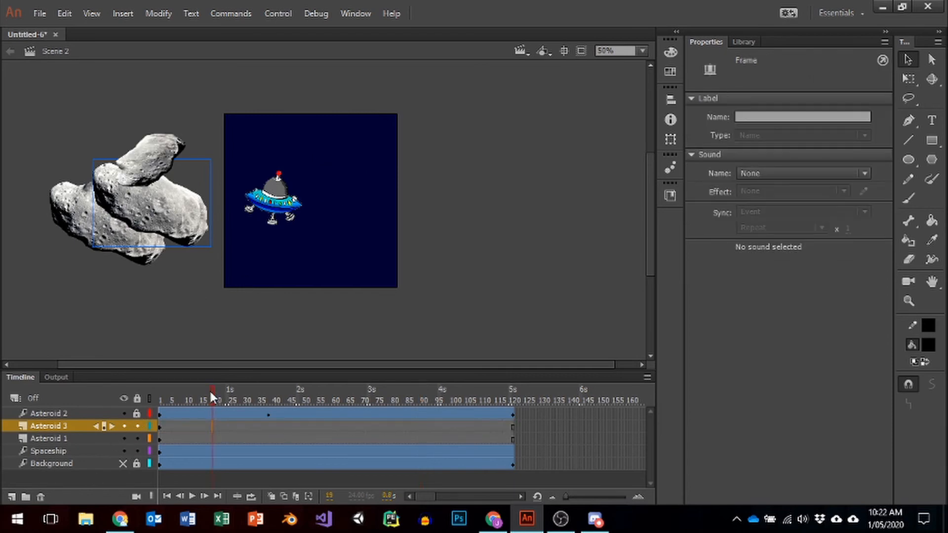
right_click(212, 428)
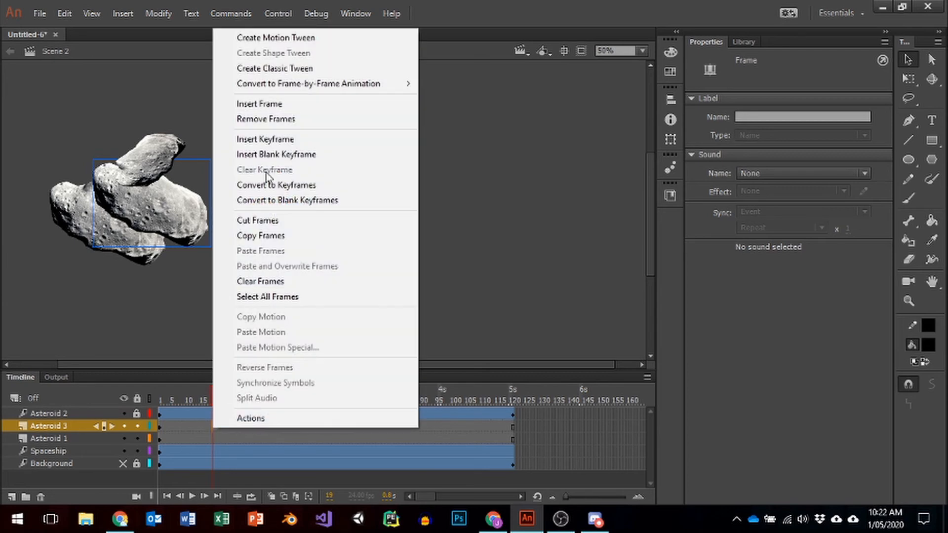
click(282, 38)
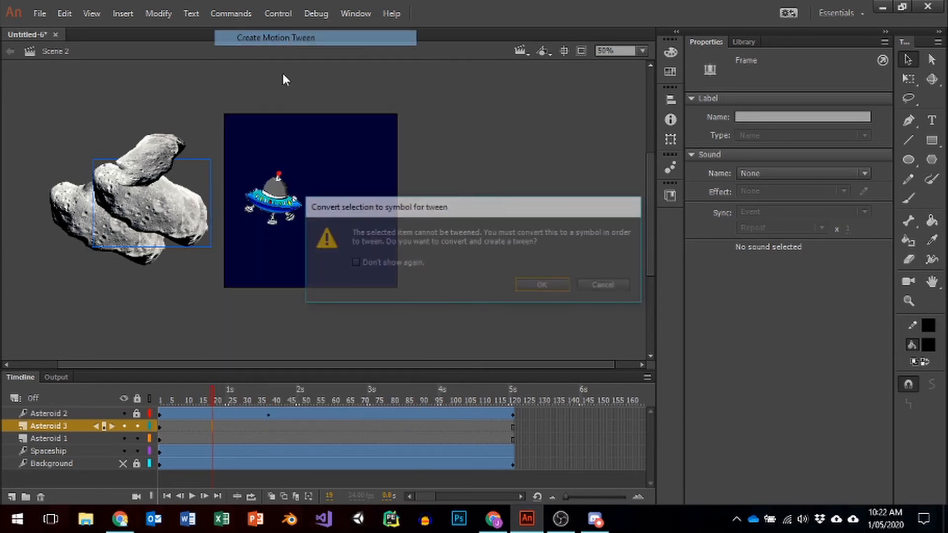
click(544, 286)
Insert an all-properties keyframe at frame 19 of Asteroid 3 and move its symbol beyond the stage's right edge at frame 86
right_click(212, 428)
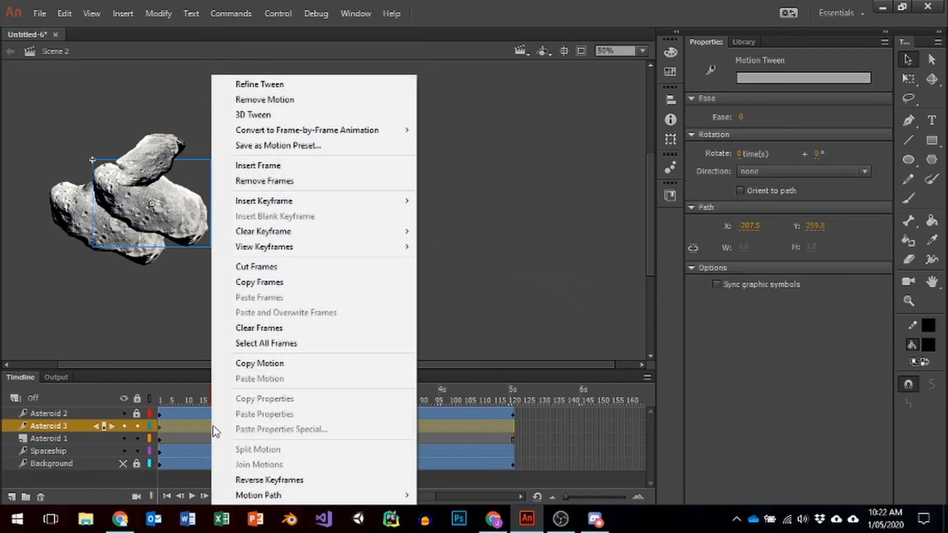
mouse_move(295, 202)
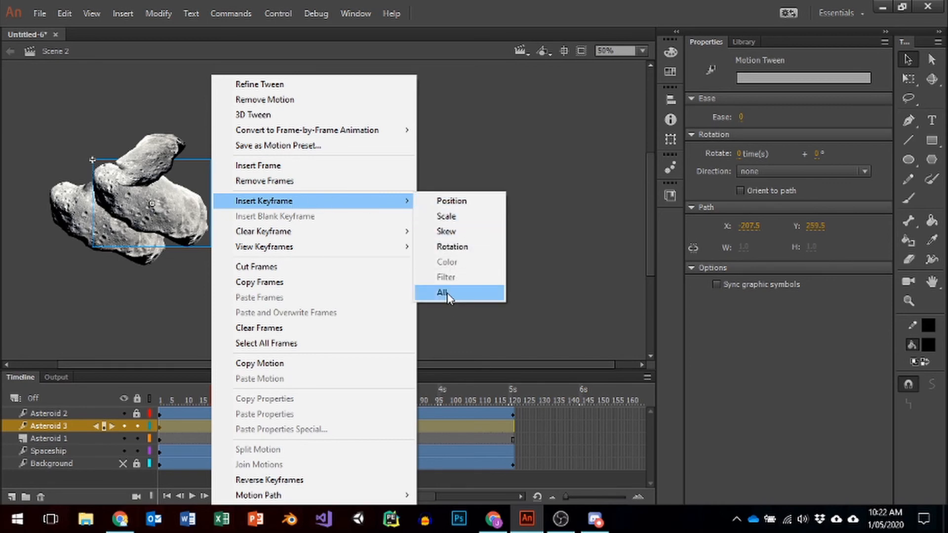
click(442, 292)
click(410, 428)
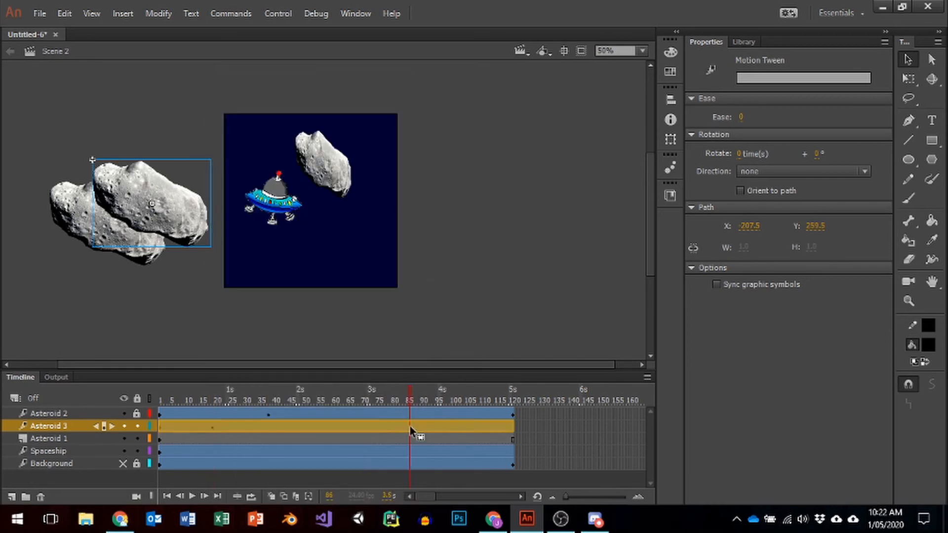
drag(171, 197, 531, 216)
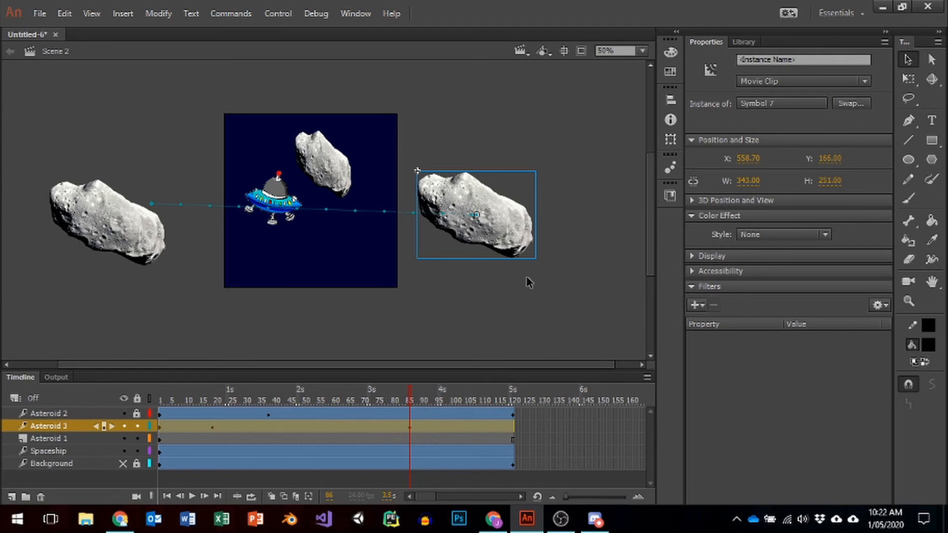
Set the Asteroid 3 motion tween to rotate 1 time counter-clockwise (CCW)
click(412, 428)
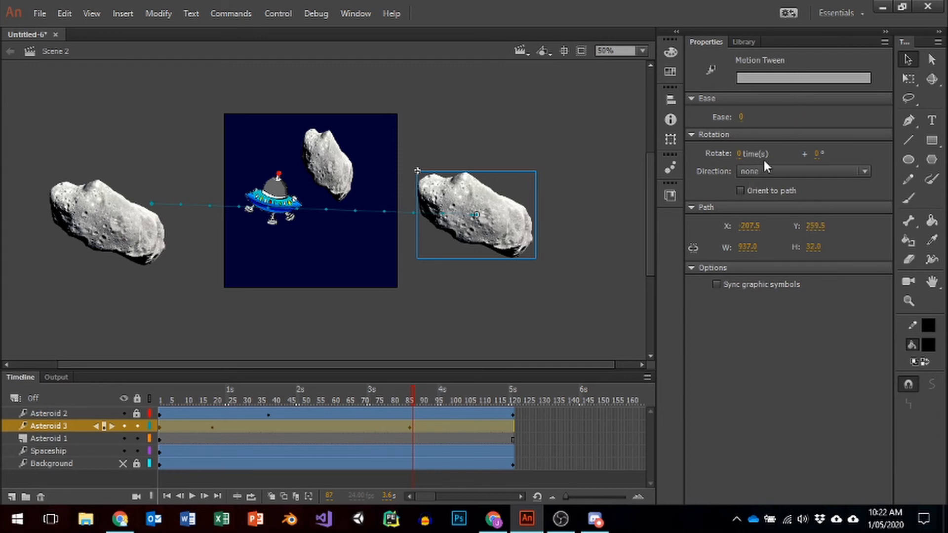
click(740, 155)
text(1)
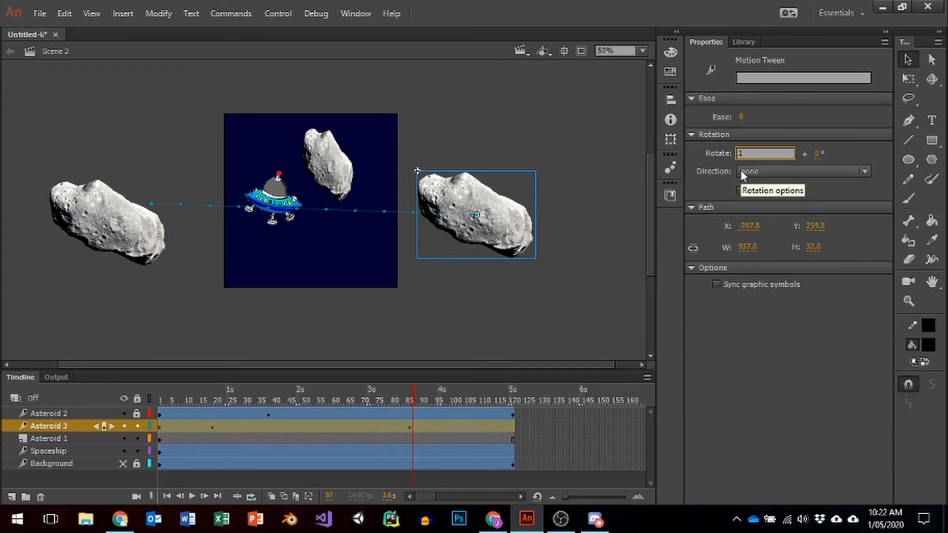
key(Return)
click(783, 171)
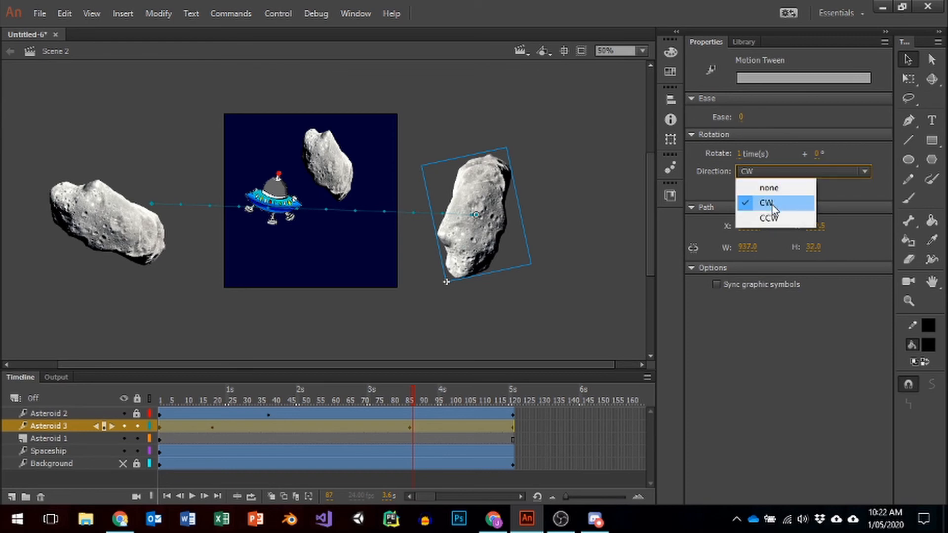
click(754, 218)
Lower both ends of the Asteroid 3 motion path so it runs nearly level across the stage below the spaceship
drag(414, 395, 433, 395)
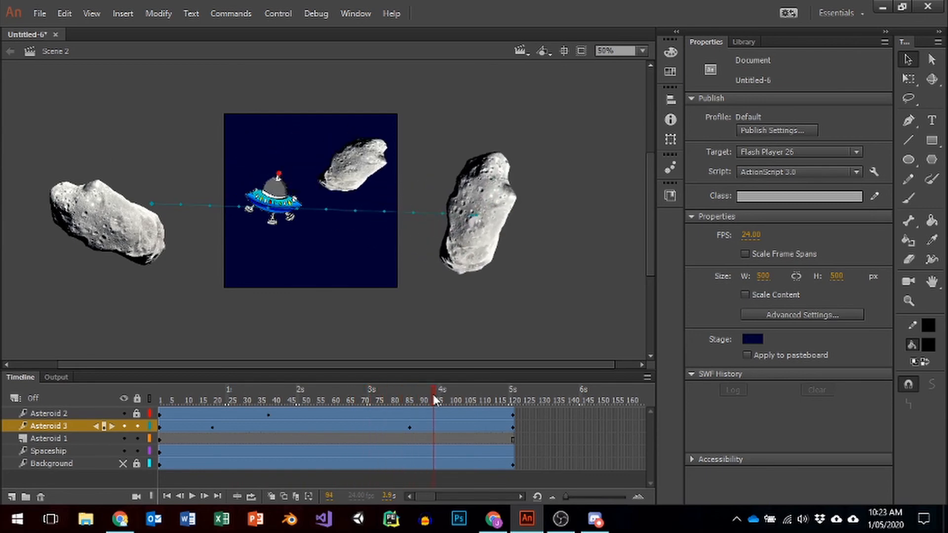
click(434, 426)
drag(152, 208, 148, 237)
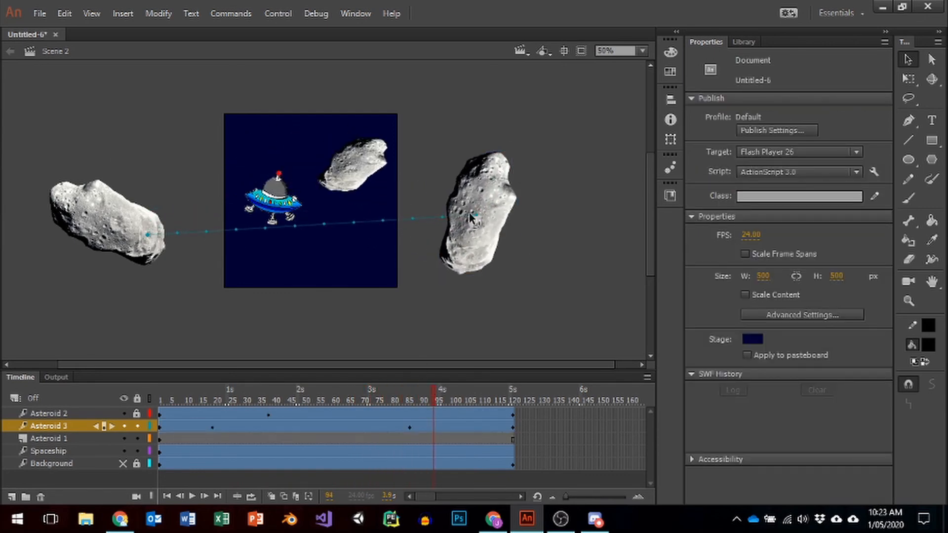
drag(478, 221, 480, 233)
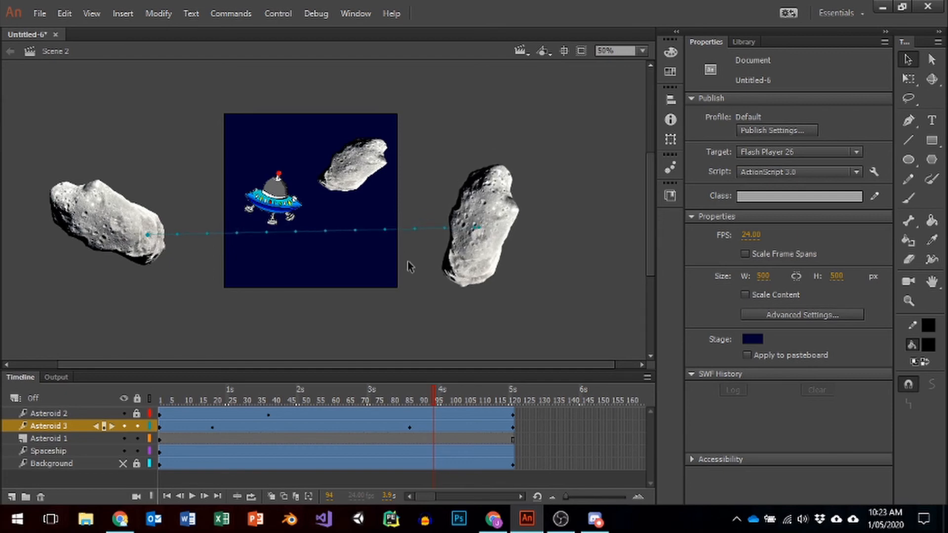
drag(148, 235, 147, 228)
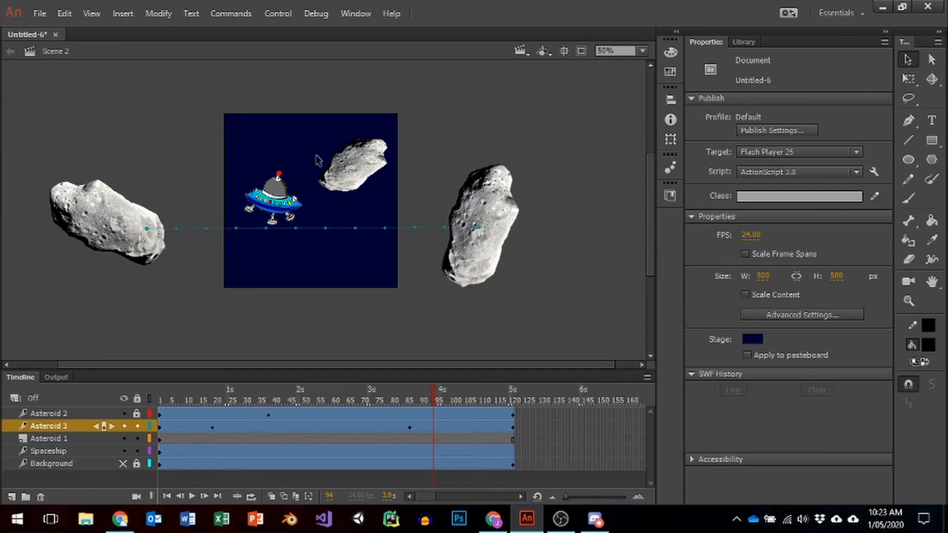
Lock the Asteroid 3 layer and create a motion tween on Asteroid 1, converting its image to a symbol
click(137, 426)
drag(344, 399, 192, 389)
click(78, 221)
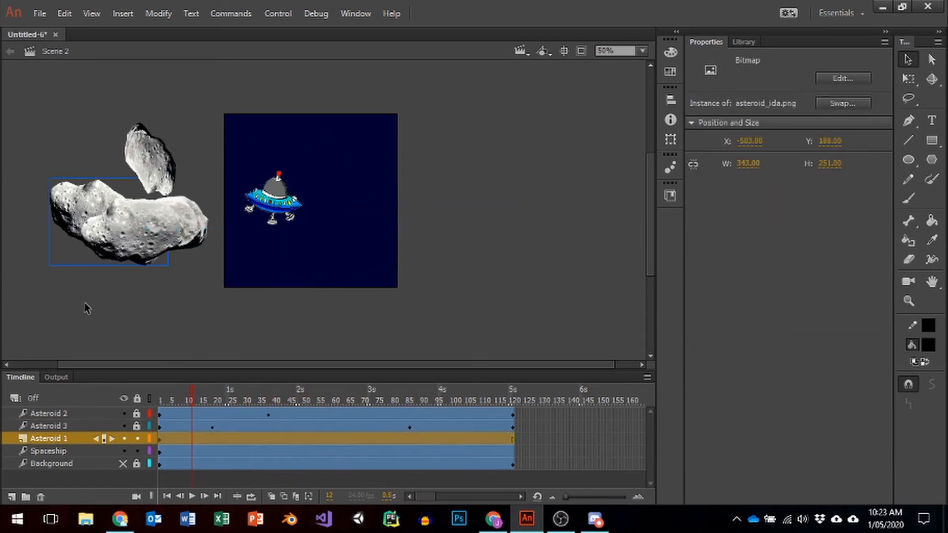
click(245, 442)
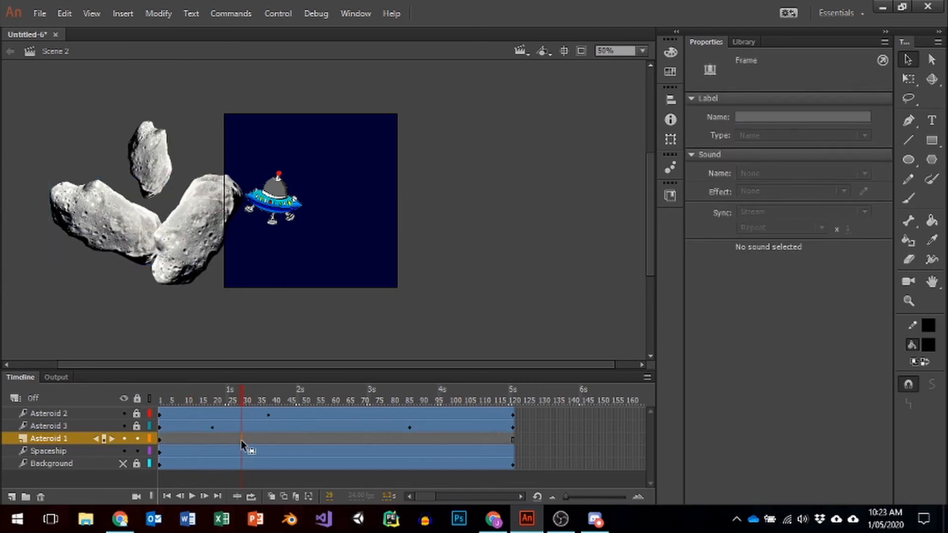
right_click(241, 440)
click(297, 50)
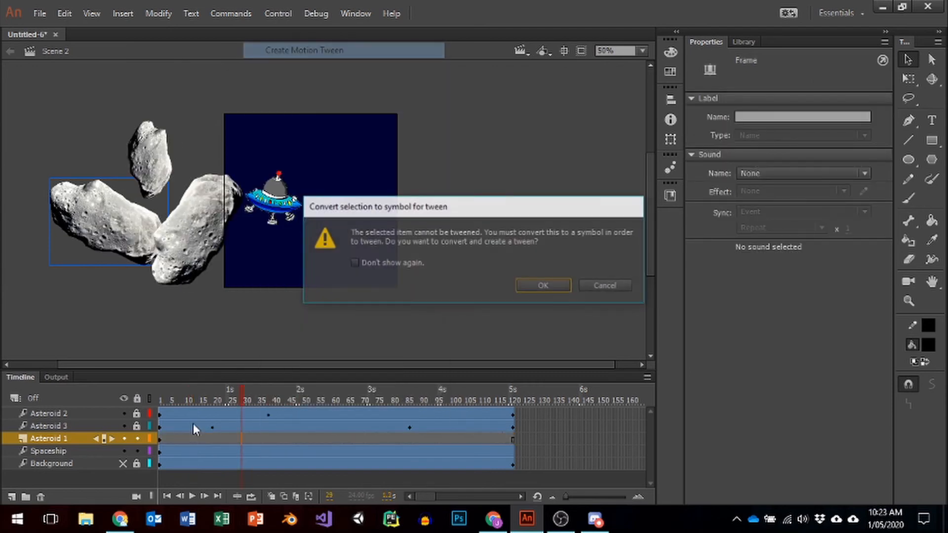
click(526, 287)
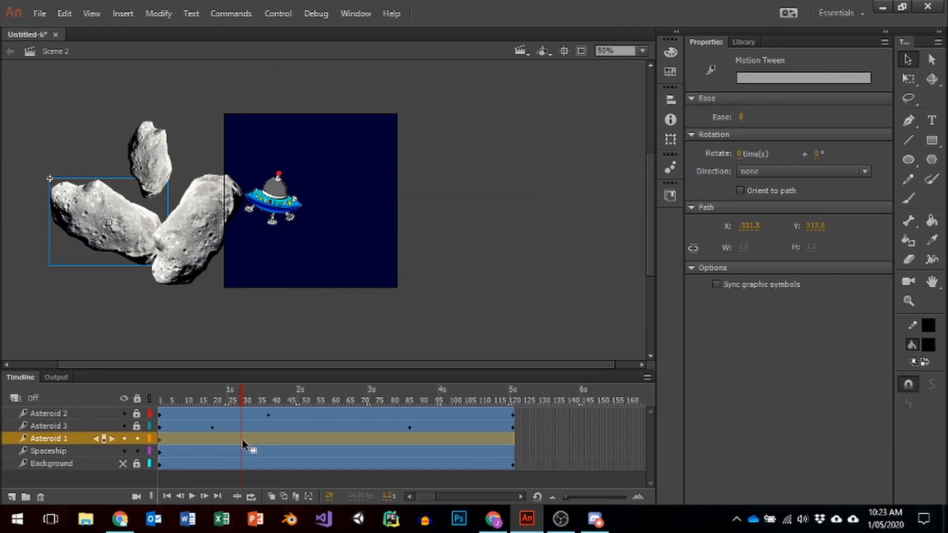
Insert an all-properties keyframe at frame 29 of Asteroid 1 and shrink its symbol to about 83 by 75
right_click(241, 440)
mouse_move(425, 136)
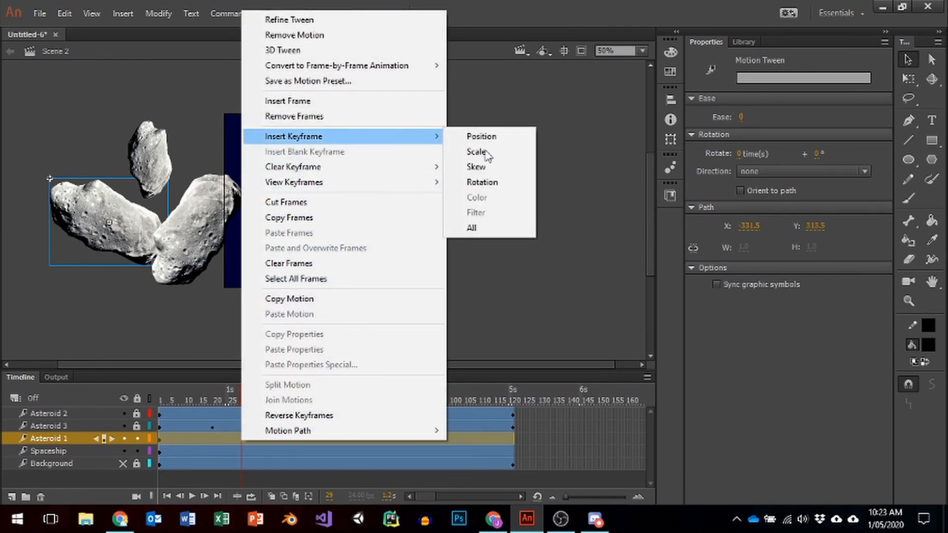
click(489, 227)
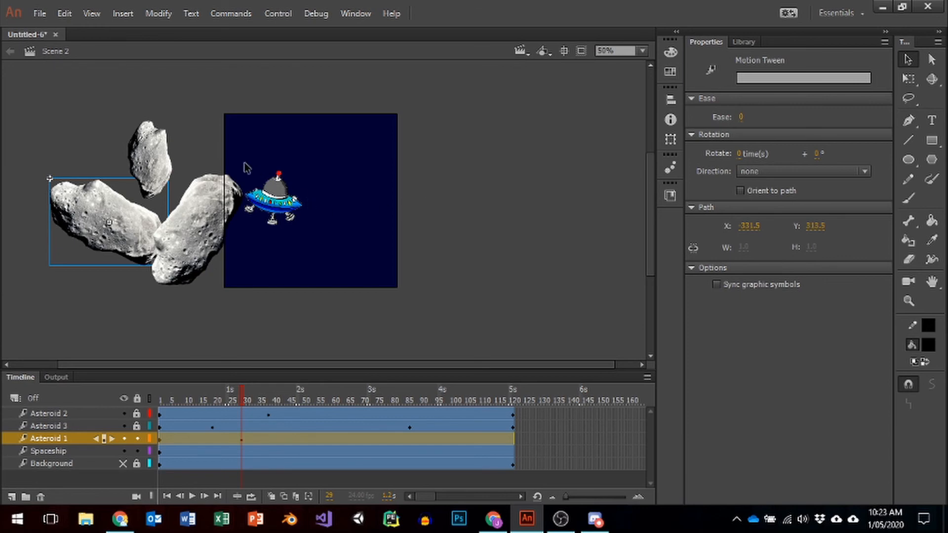
key(q)
drag(168, 266, 124, 236)
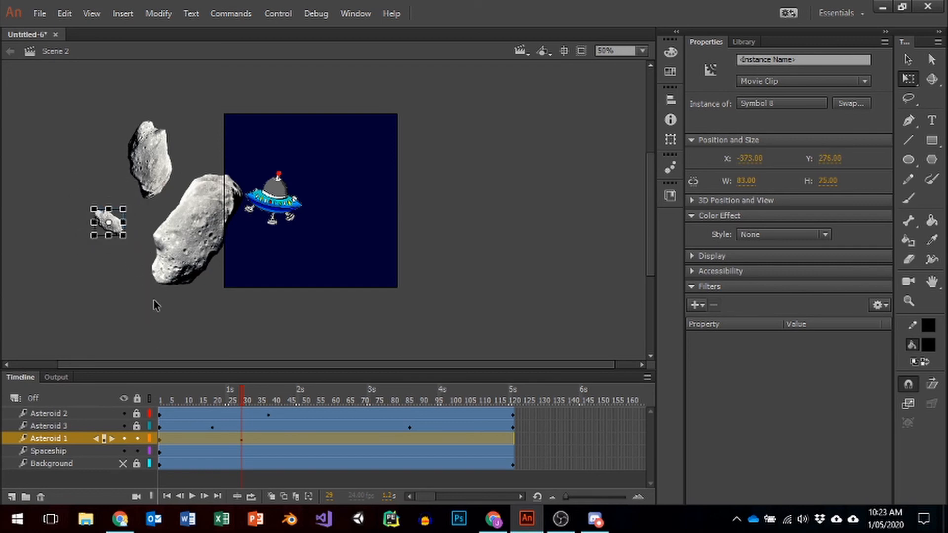
Move the Asteroid 1 symbol across to just beyond the stage's right edge at frame 96
click(400, 439)
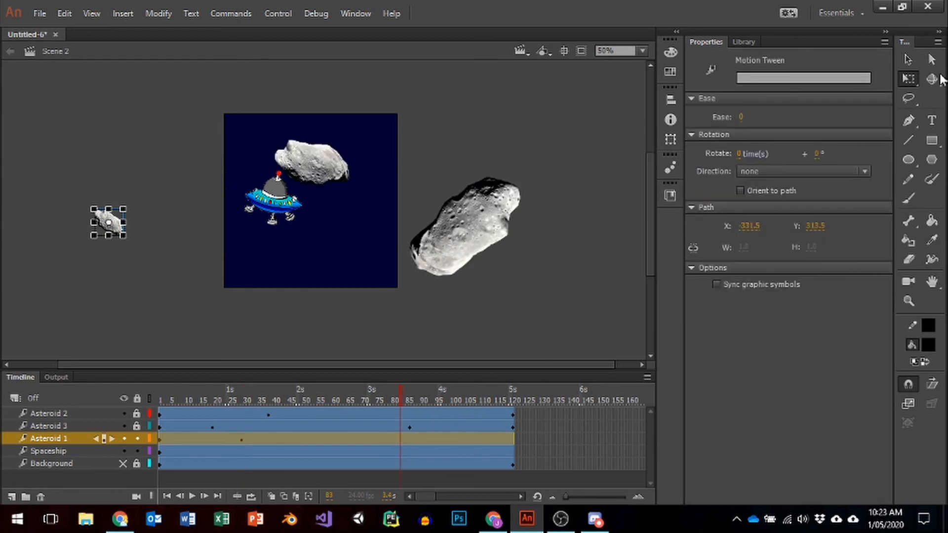
click(909, 59)
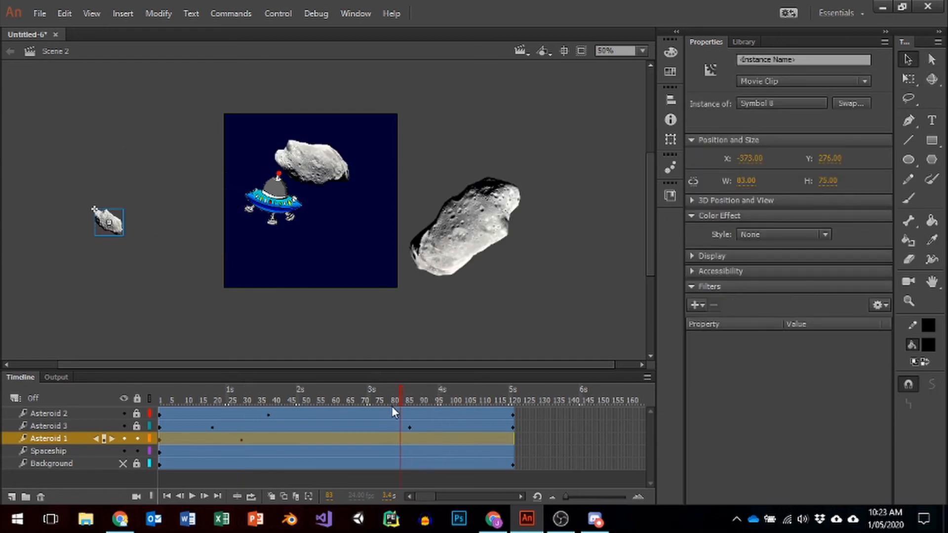
click(439, 439)
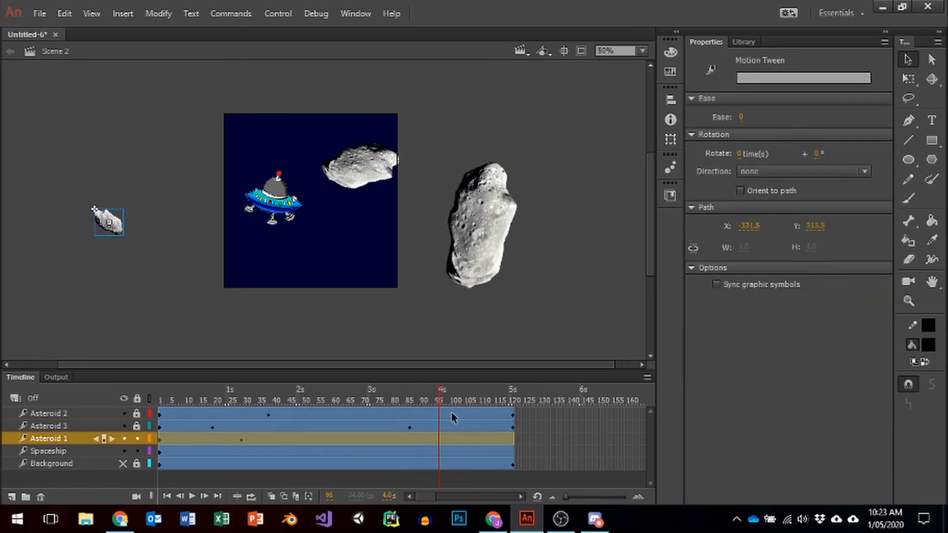
drag(109, 221, 434, 218)
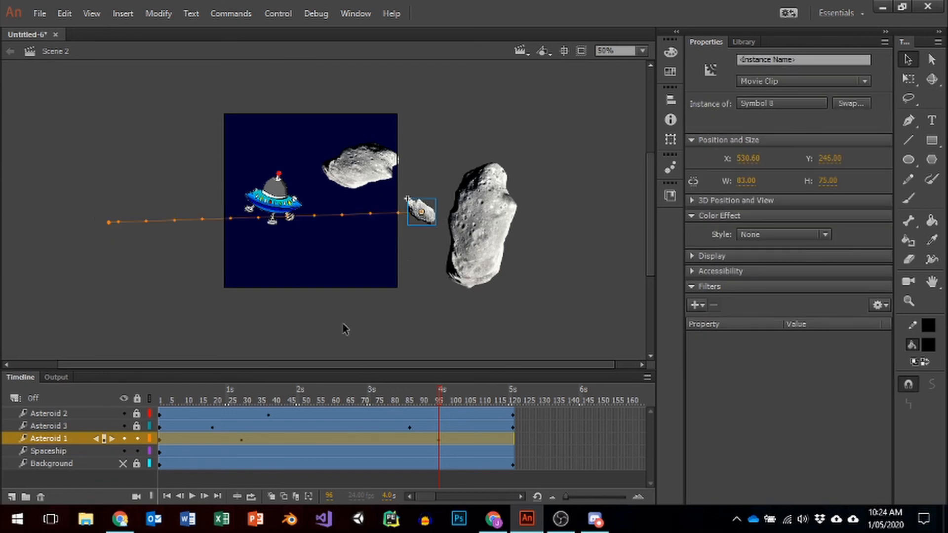
Raise both ends of the Asteroid 1 motion path, placing the symbol at about X 555, Y 190 at frame 96
drag(109, 223, 107, 176)
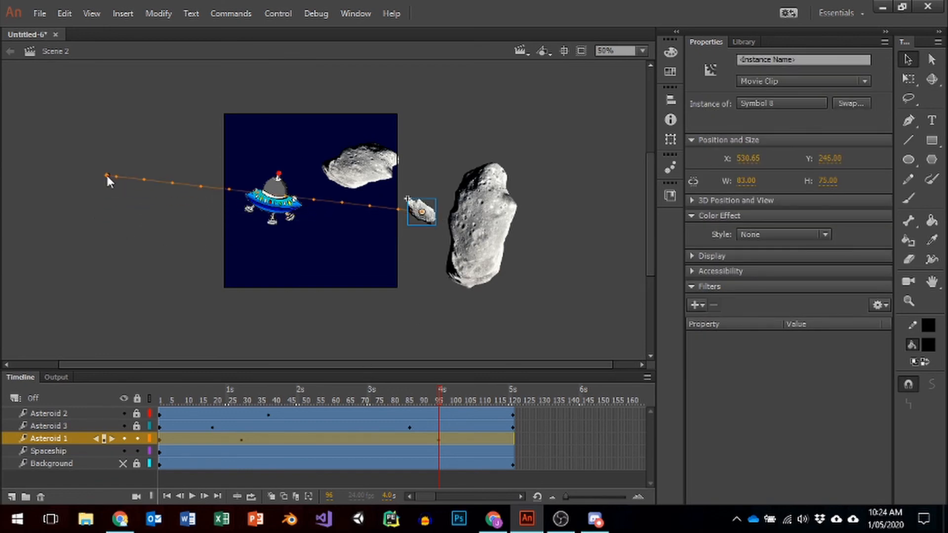
drag(429, 217, 436, 199)
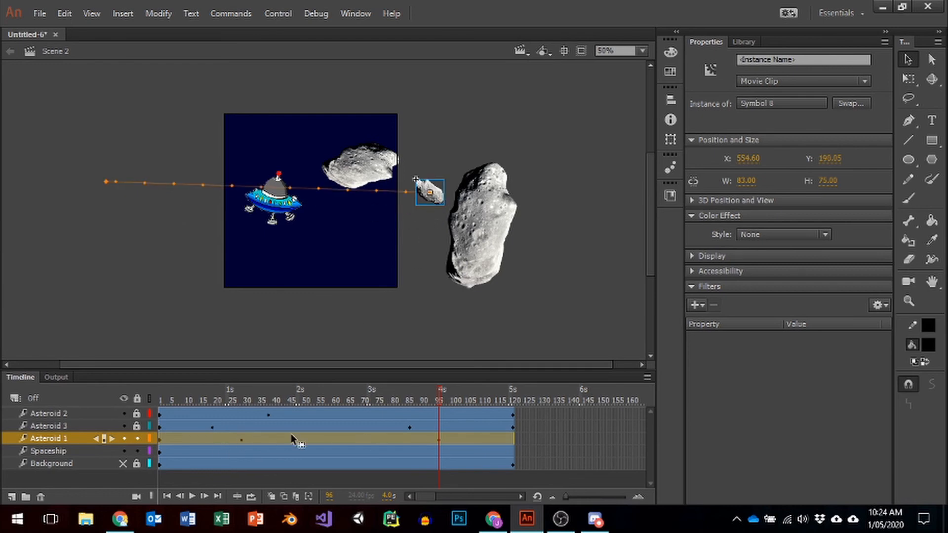
mouse_move(438, 396)
mouse_down()
mouse_move(248, 397)
mouse_move(436, 408)
mouse_up()
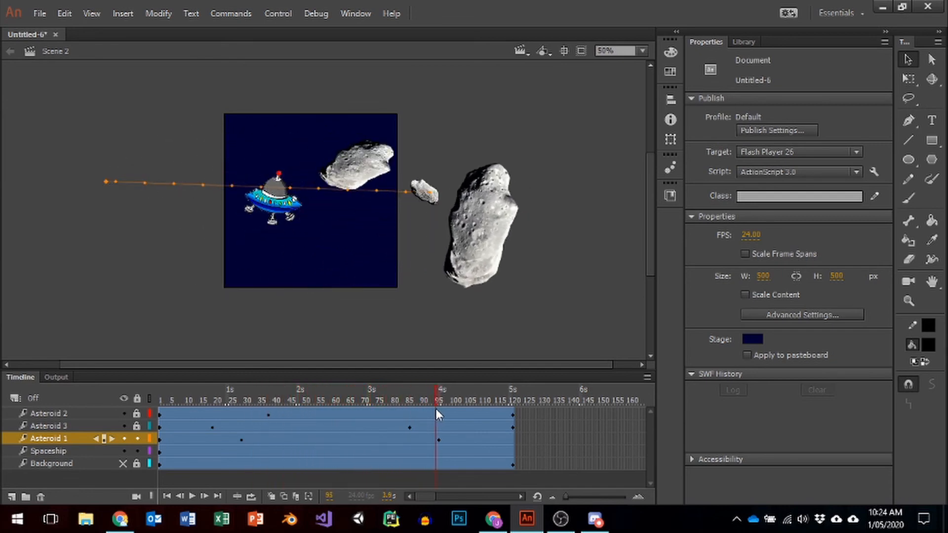
Set the Asteroid 1 motion tween to rotate clockwise 2 times plus 180°
click(436, 439)
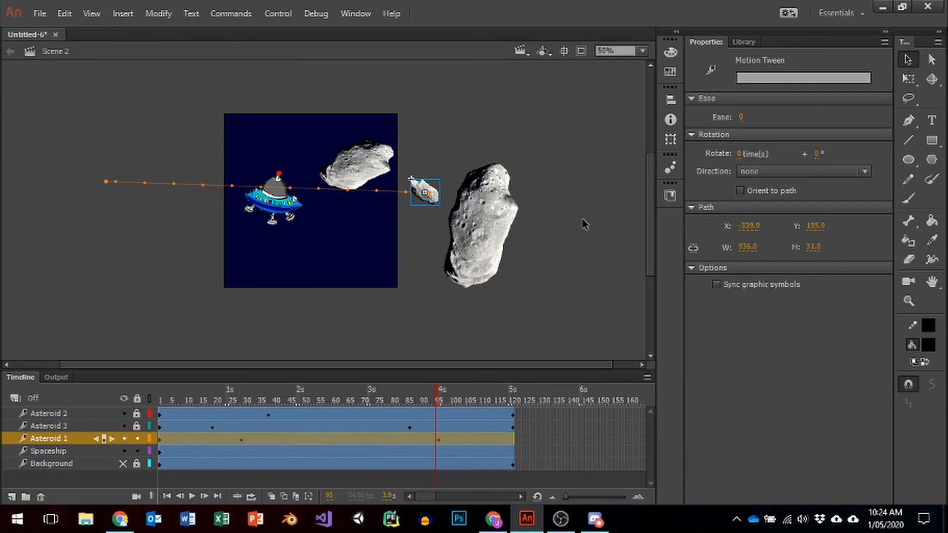
click(739, 154)
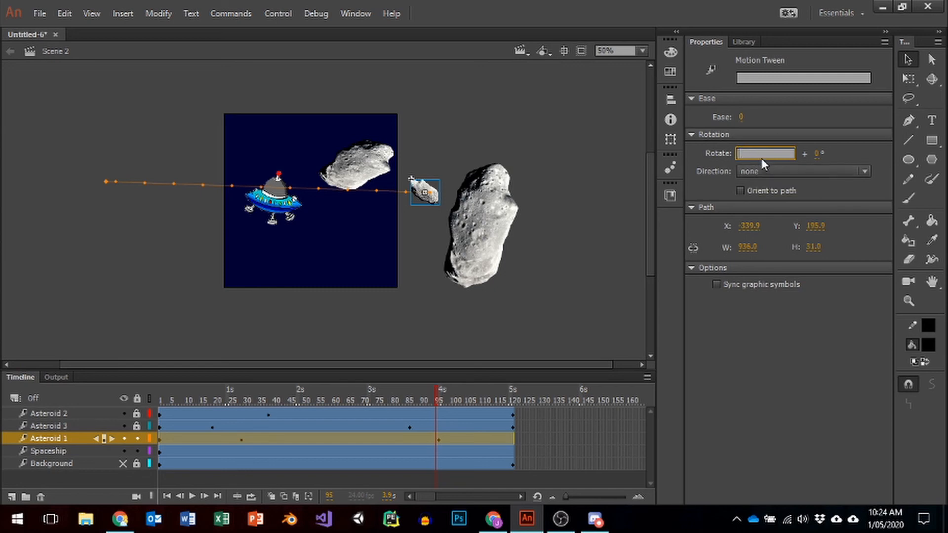
click(816, 153)
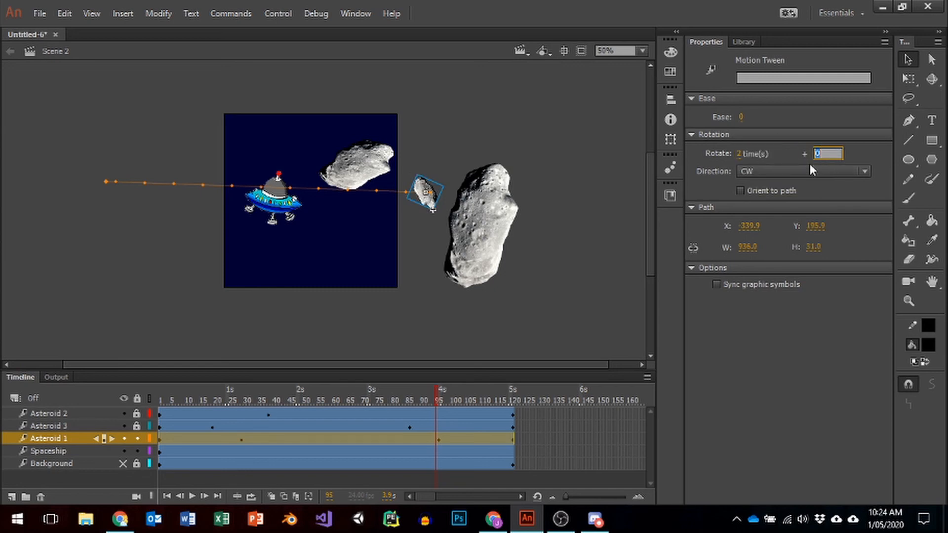
text(180)
key(Return)
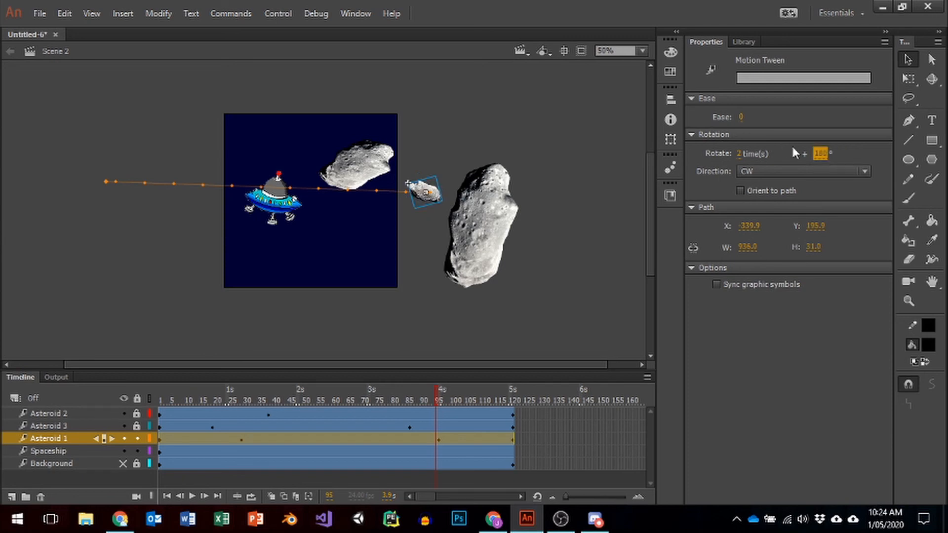
Try 0 extra degrees of rotation on the Asteroid 1 tween, and restore the extra rotation to 180°
click(822, 153)
text(0)
key(Return)
click(741, 153)
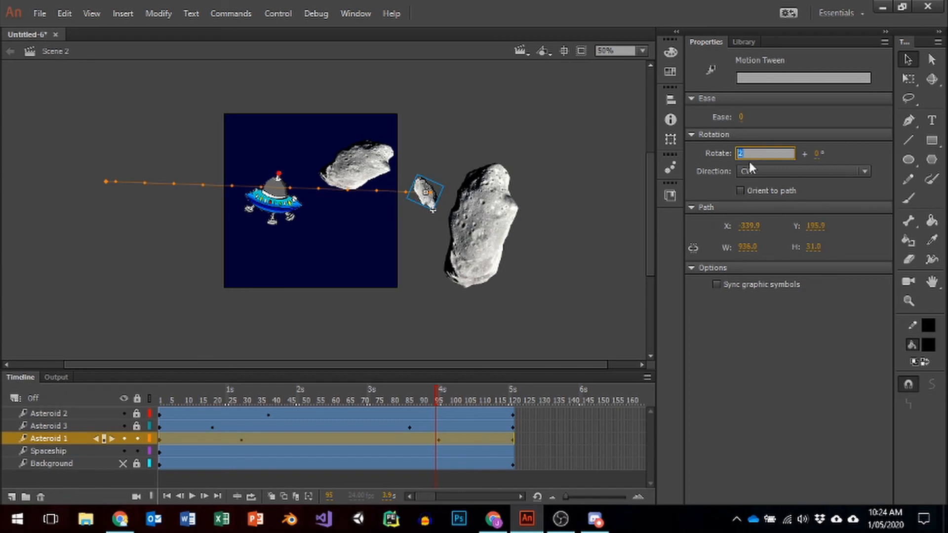
key(Return)
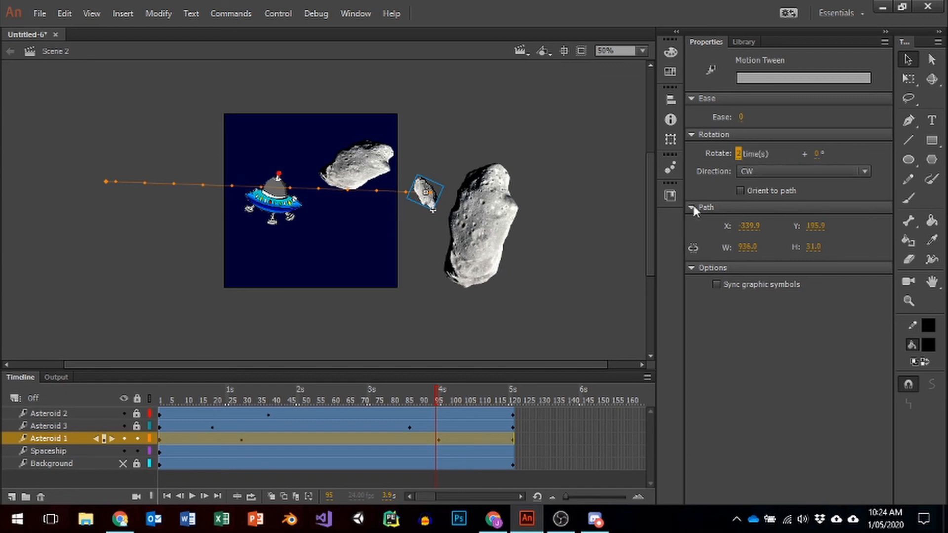
click(746, 155)
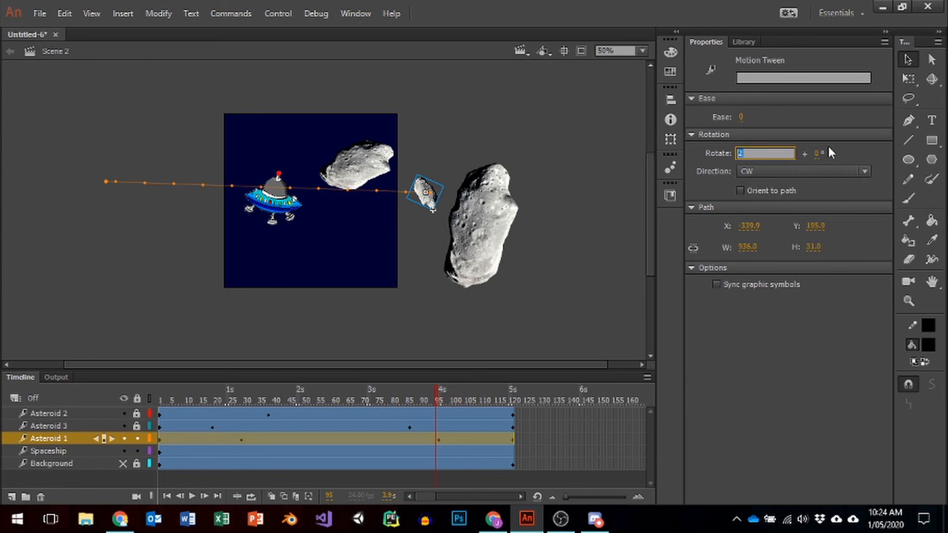
click(817, 153)
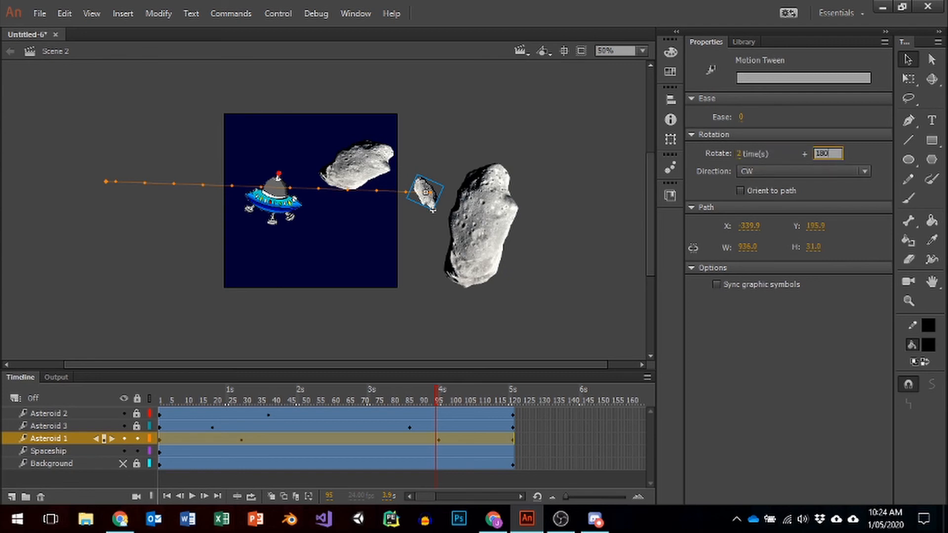
key(Return)
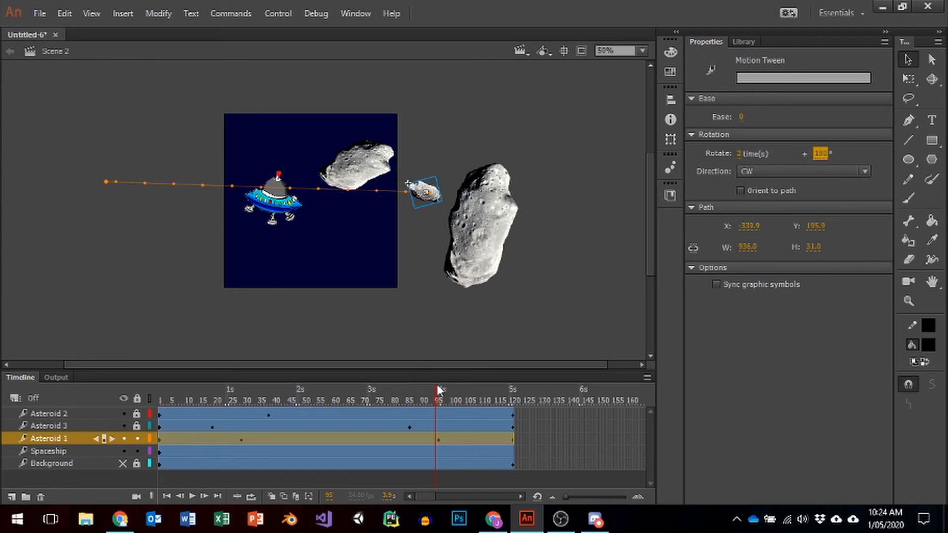
Move the Spaceship layer above Asteroid 1 in the layer order
drag(438, 390, 490, 395)
drag(487, 399, 512, 398)
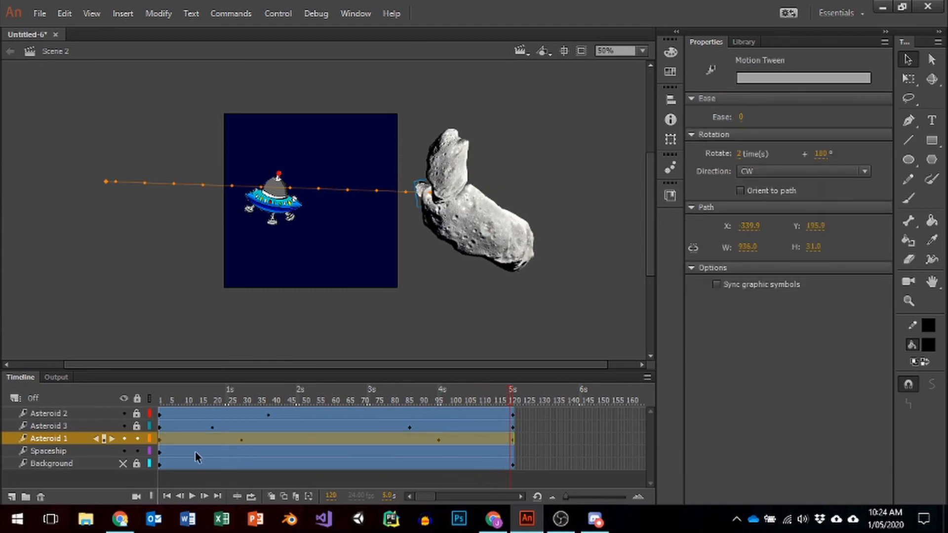
click(58, 451)
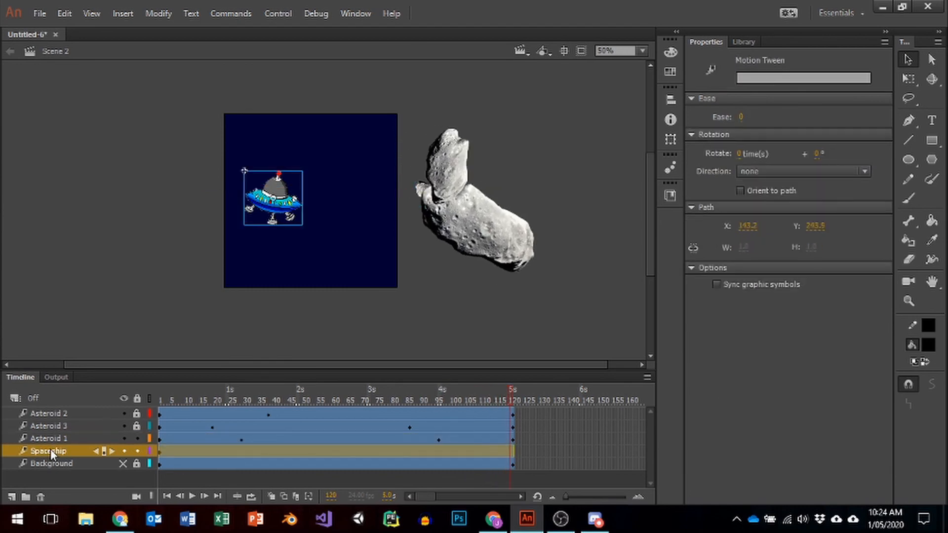
drag(50, 449, 72, 441)
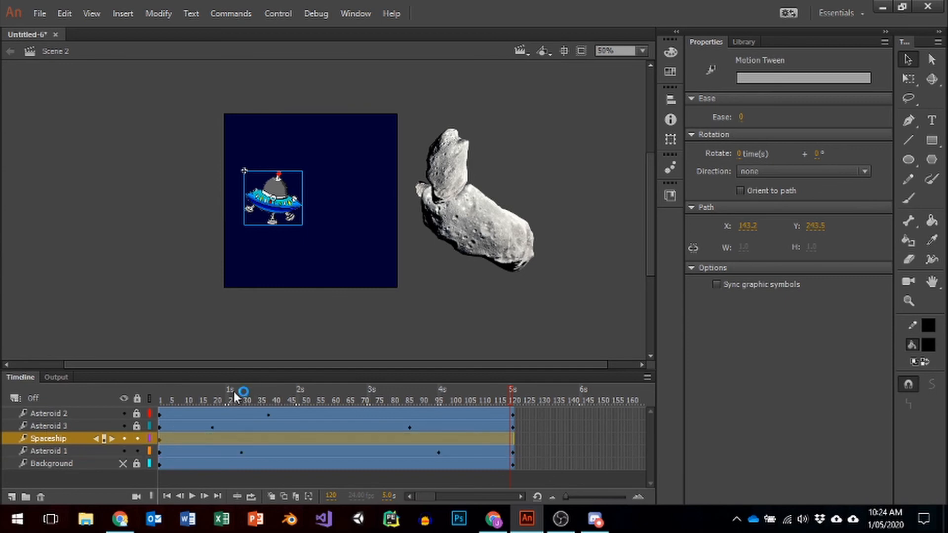
Try moving the spaceship to about X 160, Y 86 at frame 23, and undo the move
mouse_move(234, 391)
mouse_down()
mouse_move(202, 391)
mouse_move(275, 397)
mouse_move(218, 400)
mouse_move(223, 395)
mouse_up()
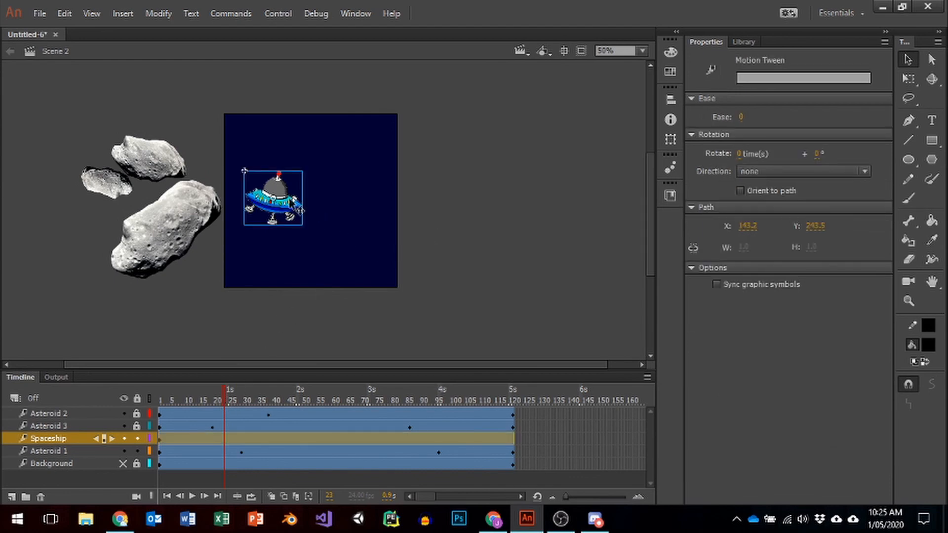
drag(300, 210, 325, 175)
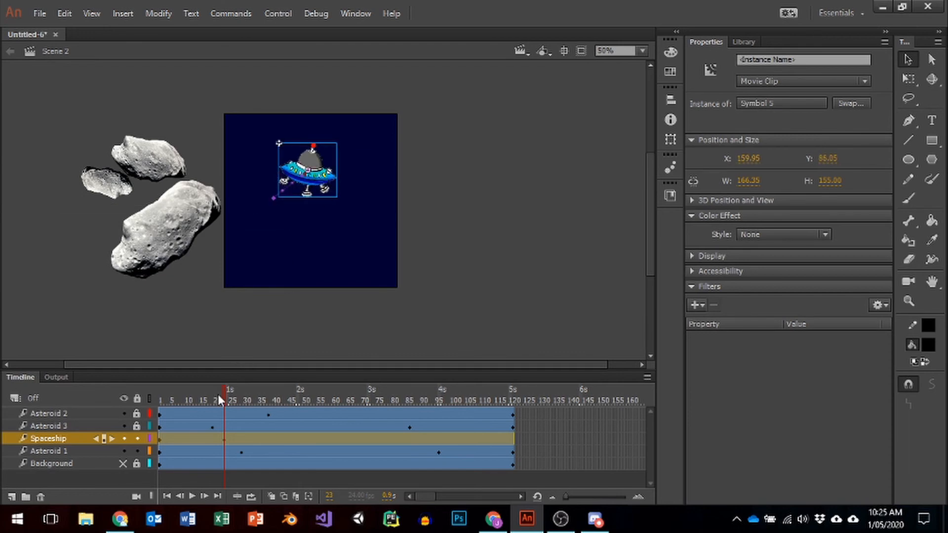
drag(221, 399, 256, 399)
key(ctrl+z)
key(ctrl+z)
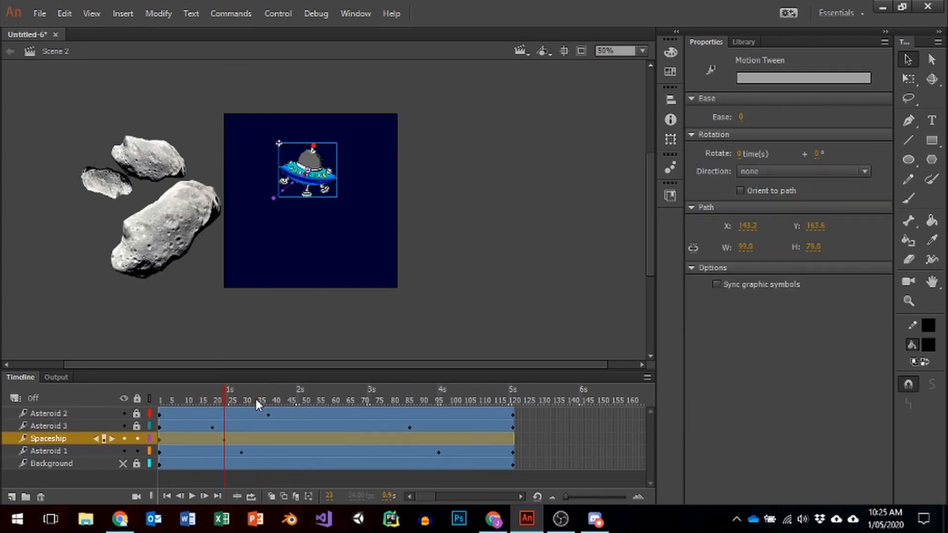
key(ctrl+z)
key(ctrl+z)
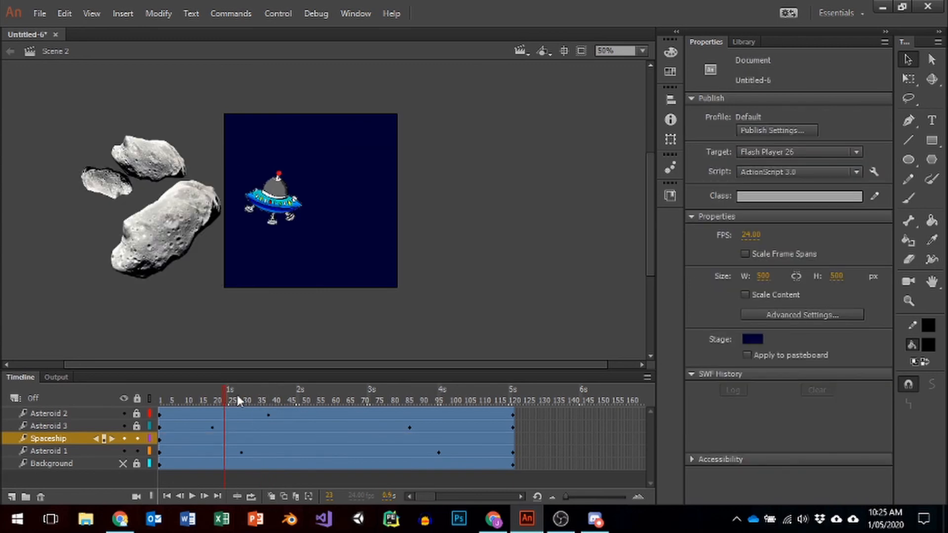
Lock Asteroid 1, and move the spaceship toward the stage's upper right at frame 47 and down to about X 240, Y 292 at frame 81
drag(237, 395, 294, 385)
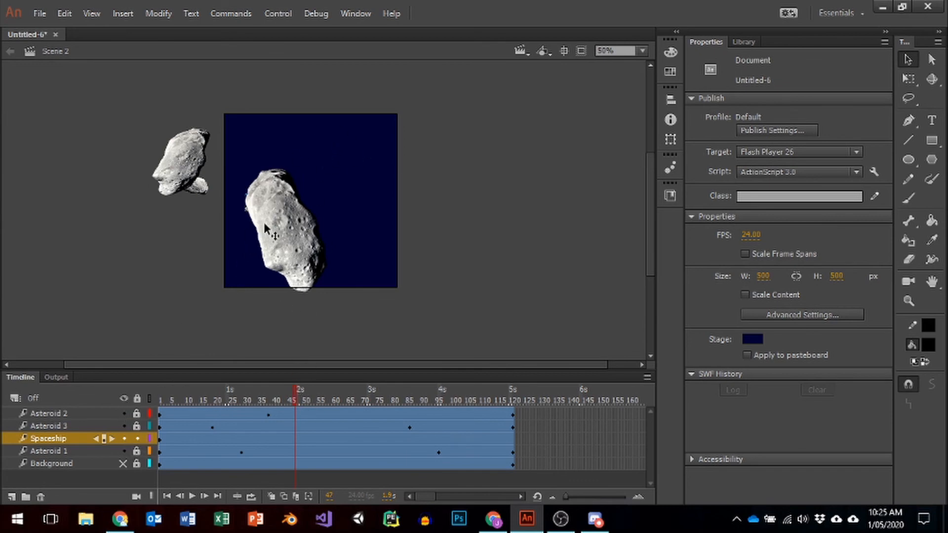
drag(269, 214, 324, 190)
drag(290, 392, 395, 391)
drag(364, 172, 348, 259)
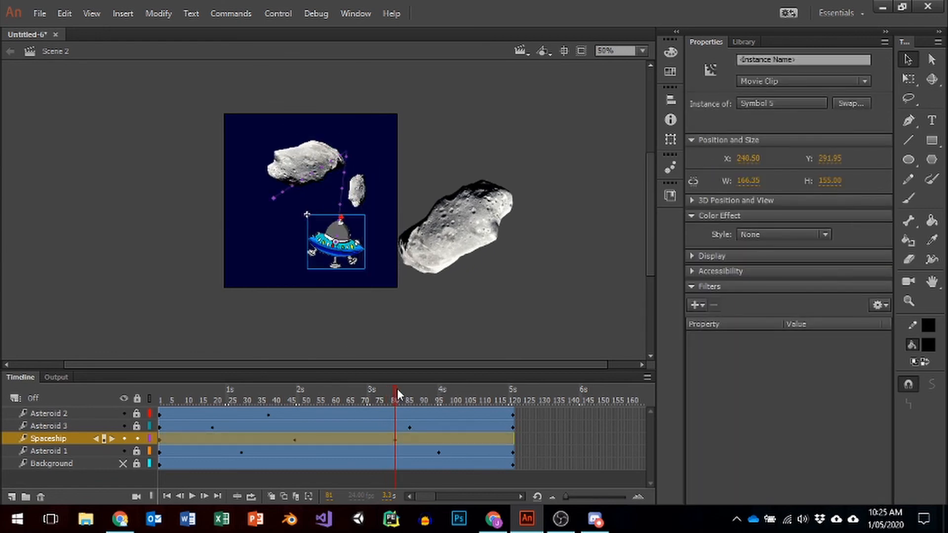
Move the spaceship back near its starting point, at about X 83, Y 172, at frame 104
drag(397, 389, 475, 398)
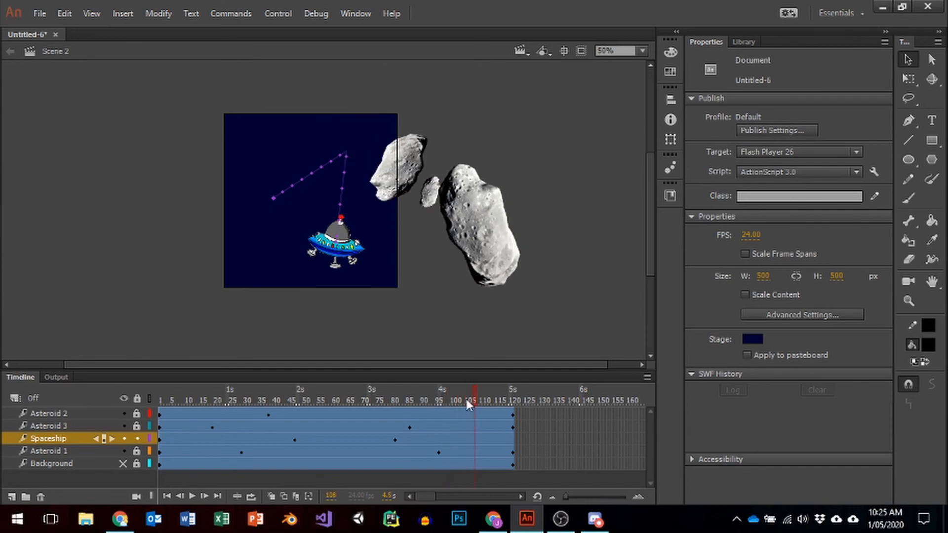
click(463, 439)
drag(330, 250, 266, 206)
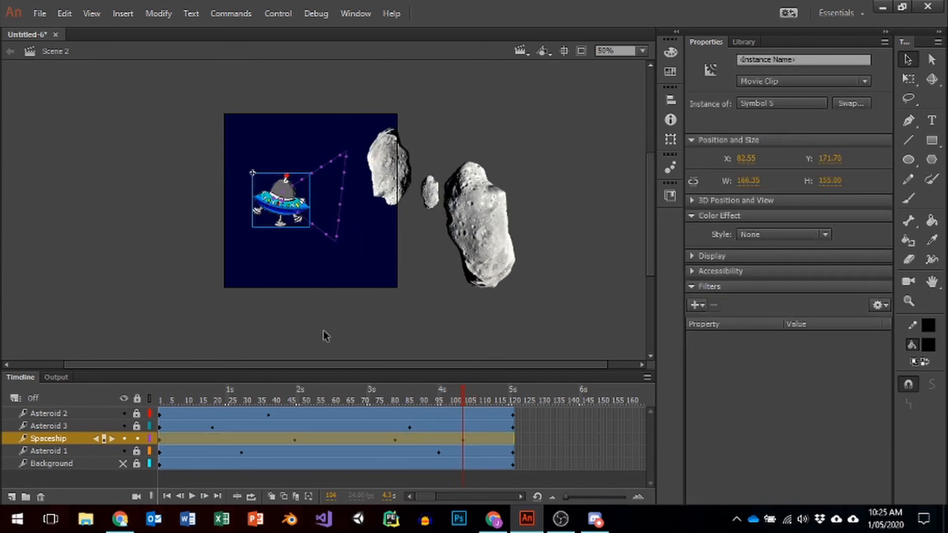
Bend the straight segments of the spaceship's motion path outward into curves, including the upper one from the start point
drag(460, 395, 428, 423)
click(306, 225)
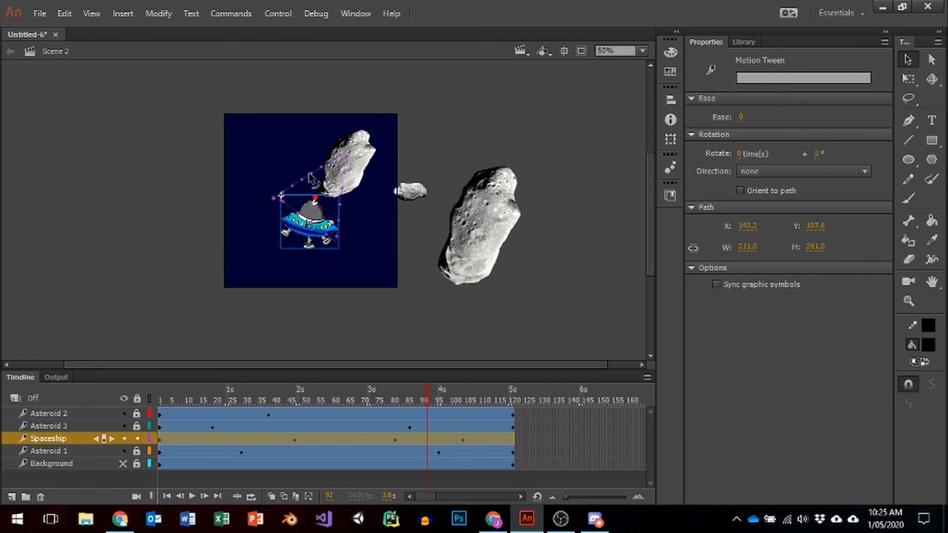
drag(418, 396, 149, 389)
click(298, 223)
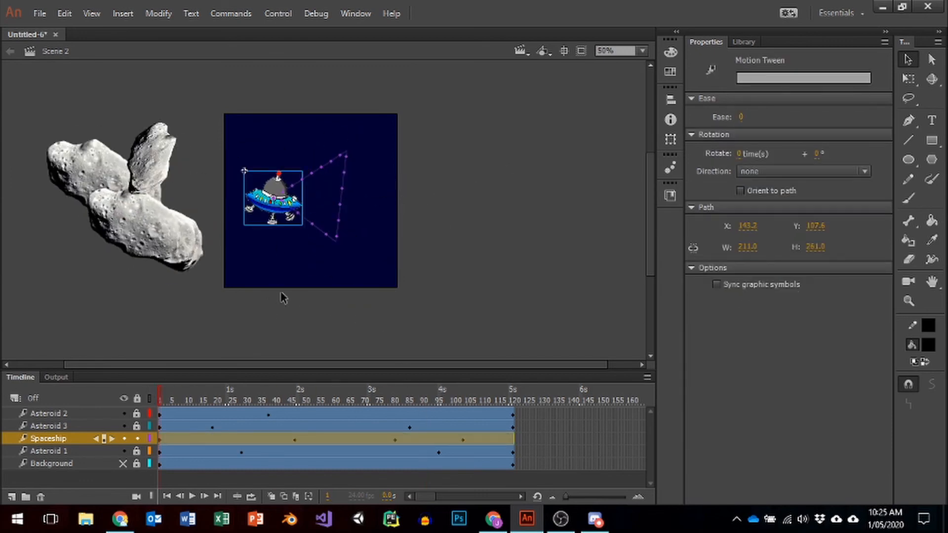
click(314, 230)
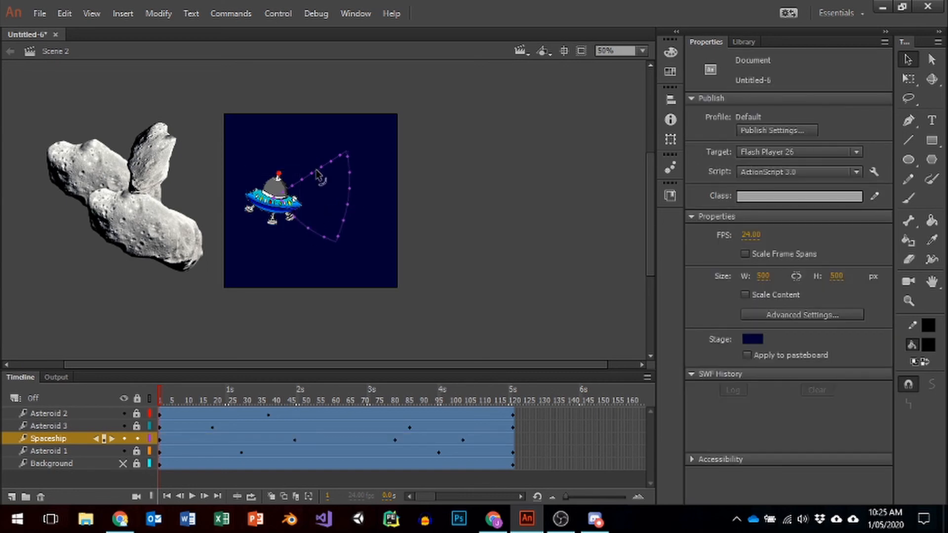
drag(316, 170, 310, 154)
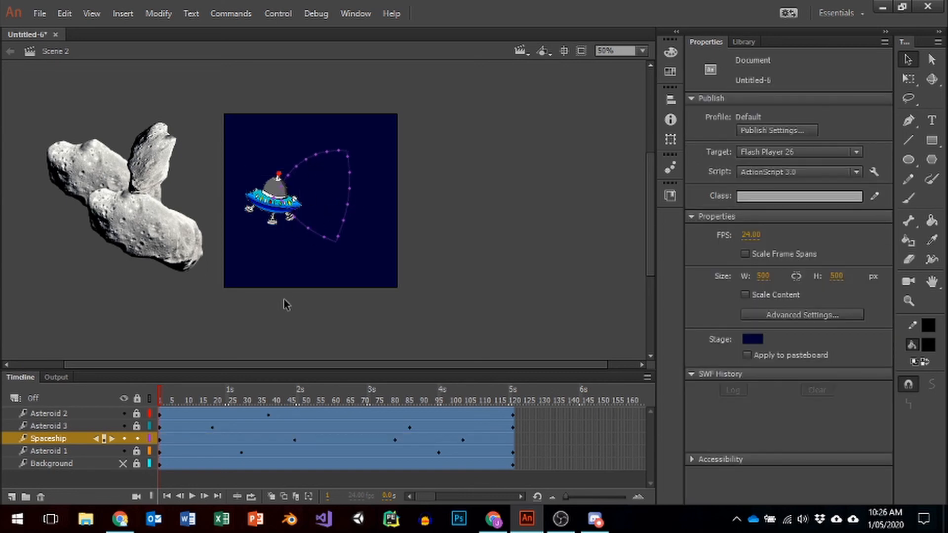
Move the spaceship to about X 276, Y 44 at frame 66 and beyond the stage's left edge to about X -343, Y 146 at frame 121
drag(202, 399, 351, 399)
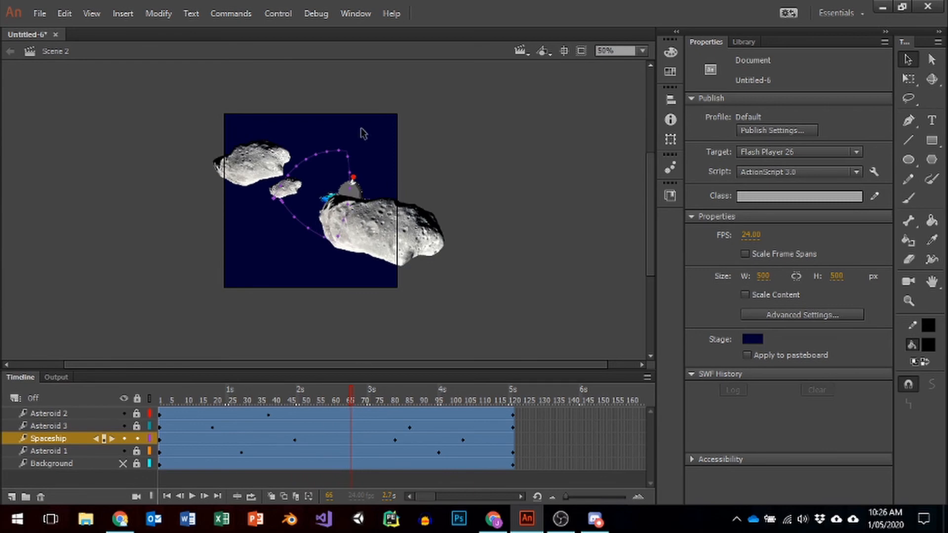
click(354, 156)
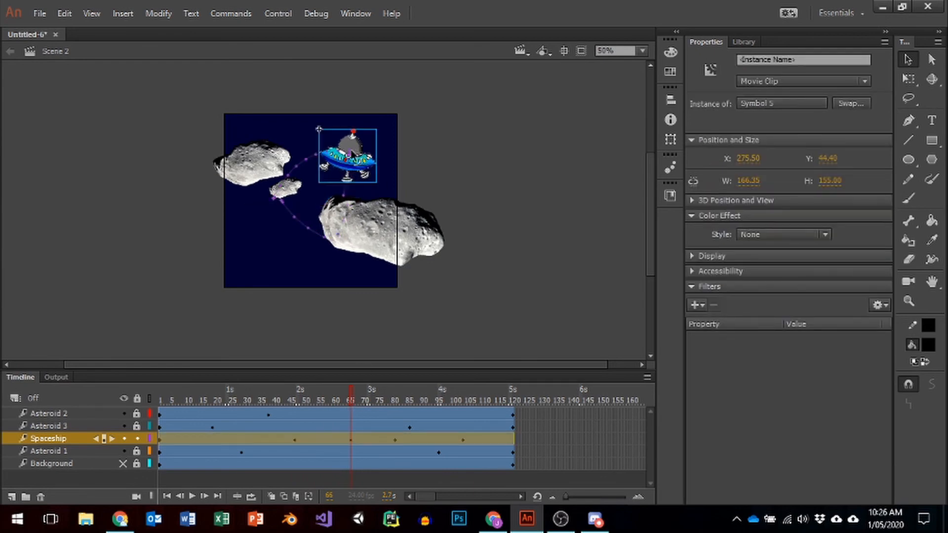
drag(349, 399, 479, 316)
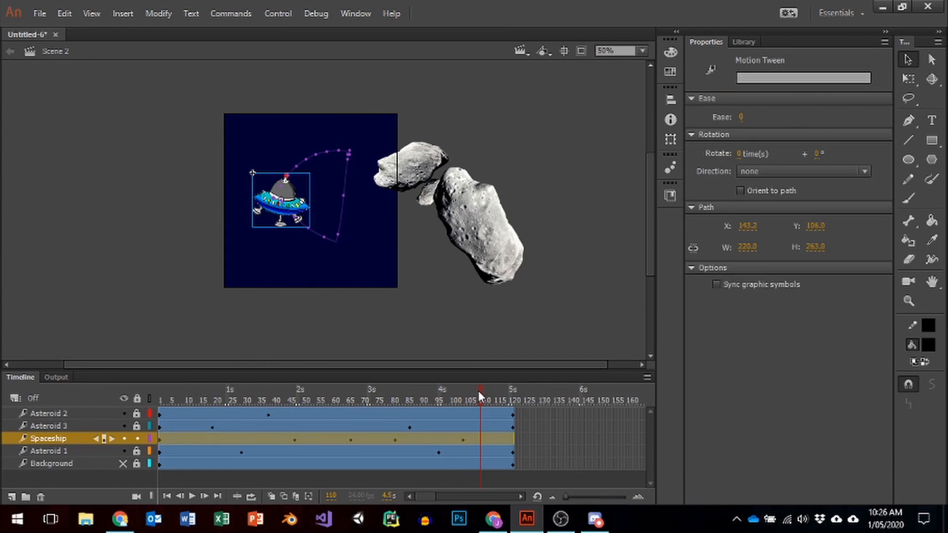
drag(478, 390, 513, 388)
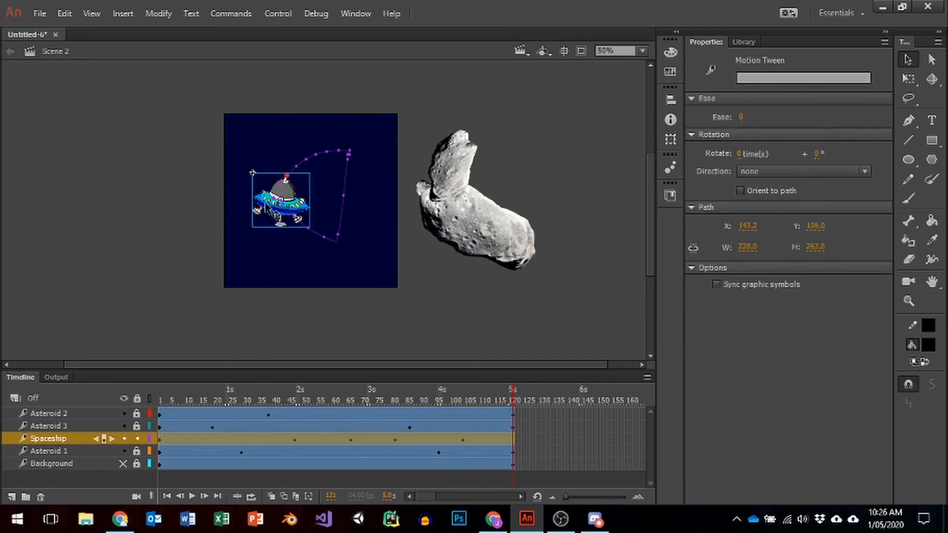
click(272, 204)
drag(271, 205, 125, 197)
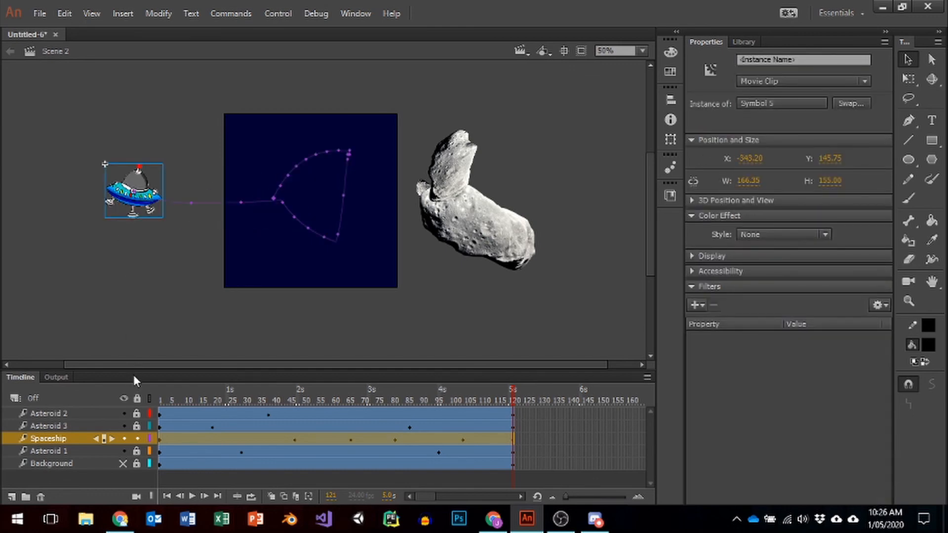